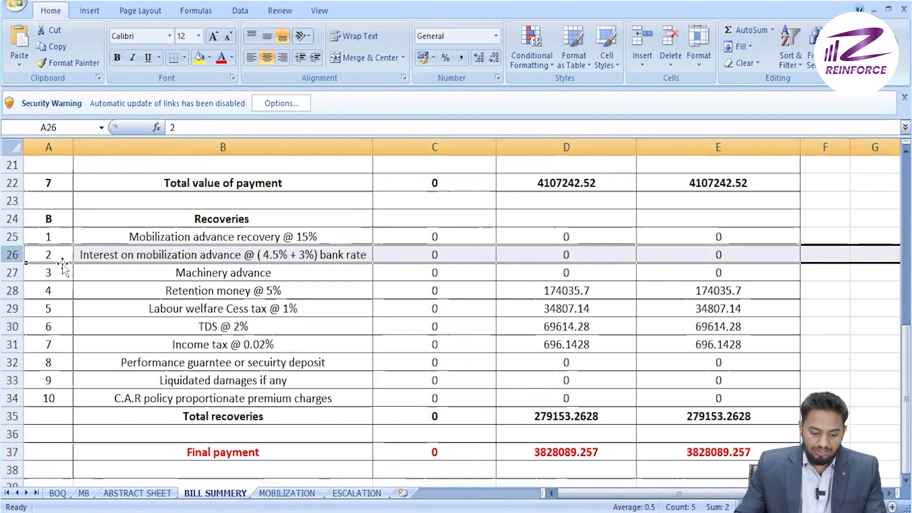
Step: Open the MOBILIZATION sheet and examine the release date and amount released fields of Advance No.:-1
click(285, 494)
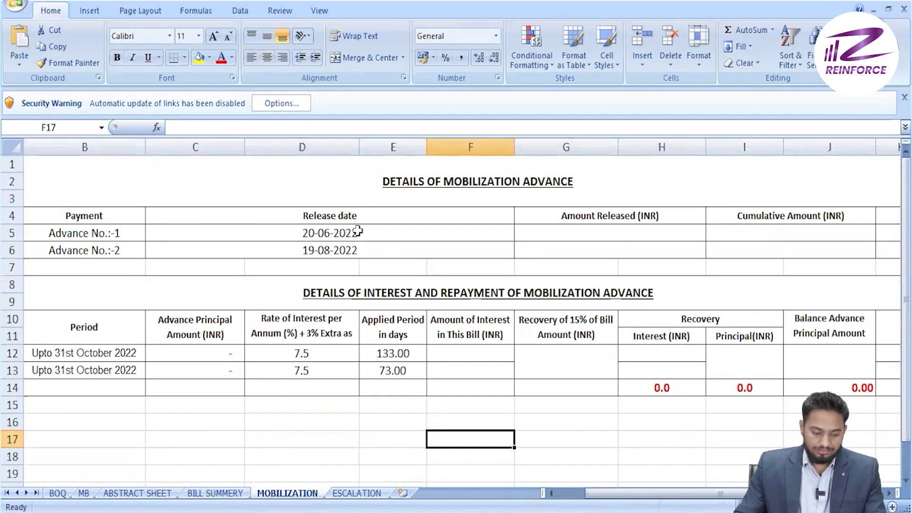
click(372, 182)
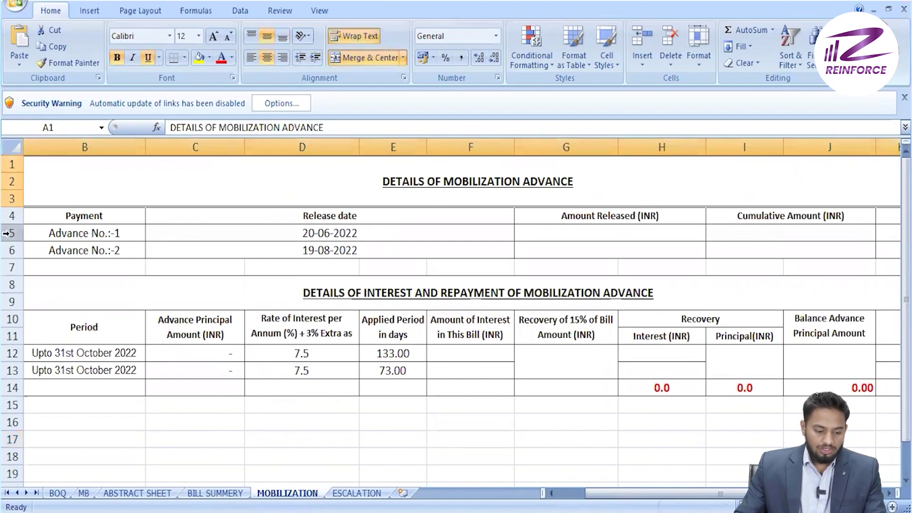
click(6, 233)
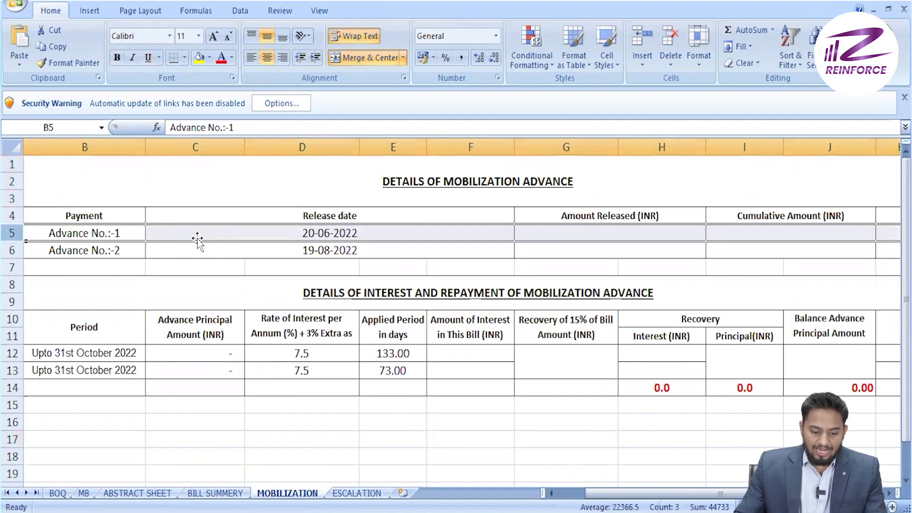
click(294, 234)
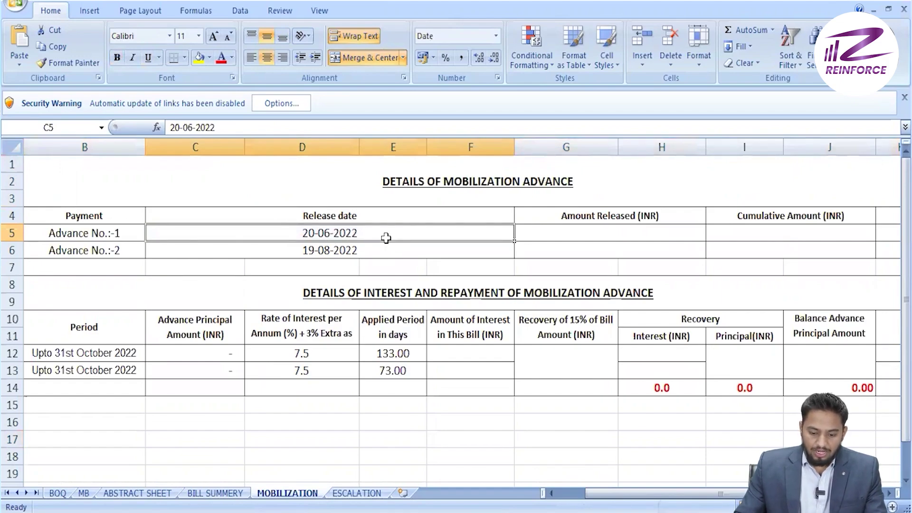
click(542, 231)
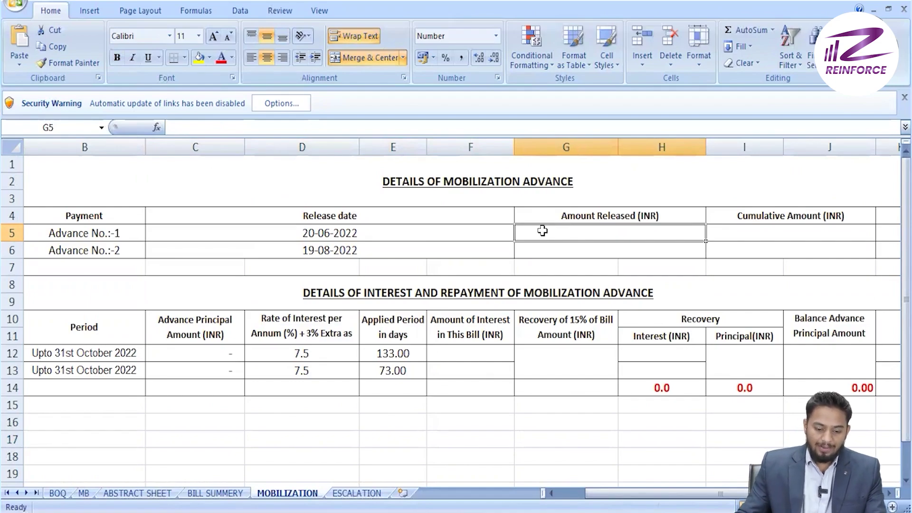
click(307, 212)
click(360, 230)
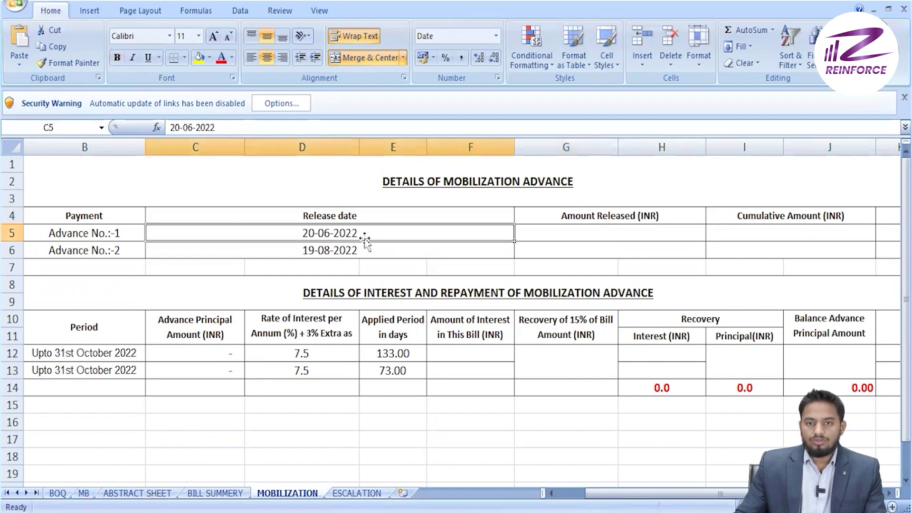
Step: Calculate the amount released for Advance No.:-1 as 5% of the BOQ sheet's contract value, using =BOQ!G4*5/100 in G5
click(548, 234)
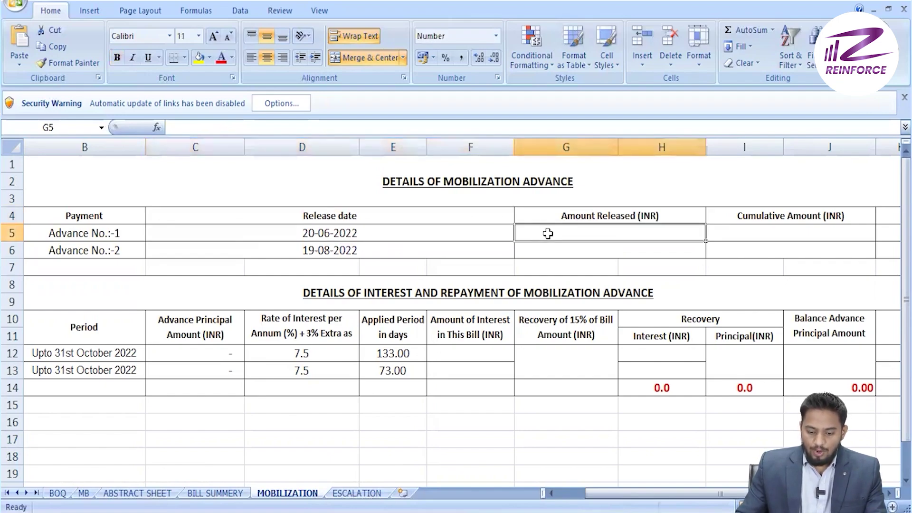
text(=)
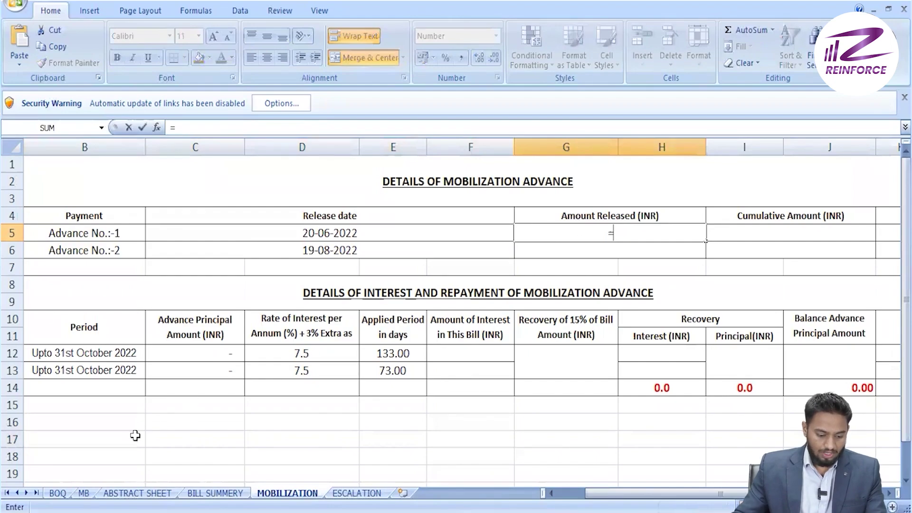
click(58, 496)
scroll(581, 350, up, 1)
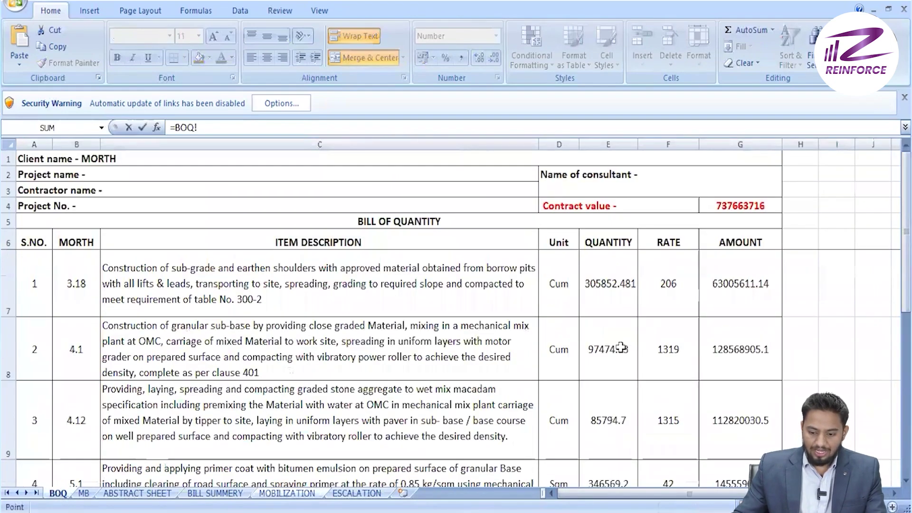
click(709, 209)
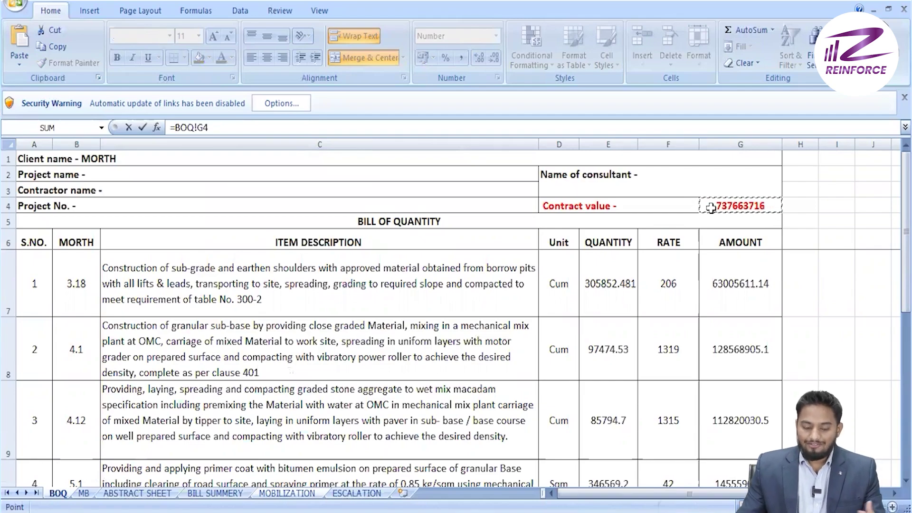
text(*)
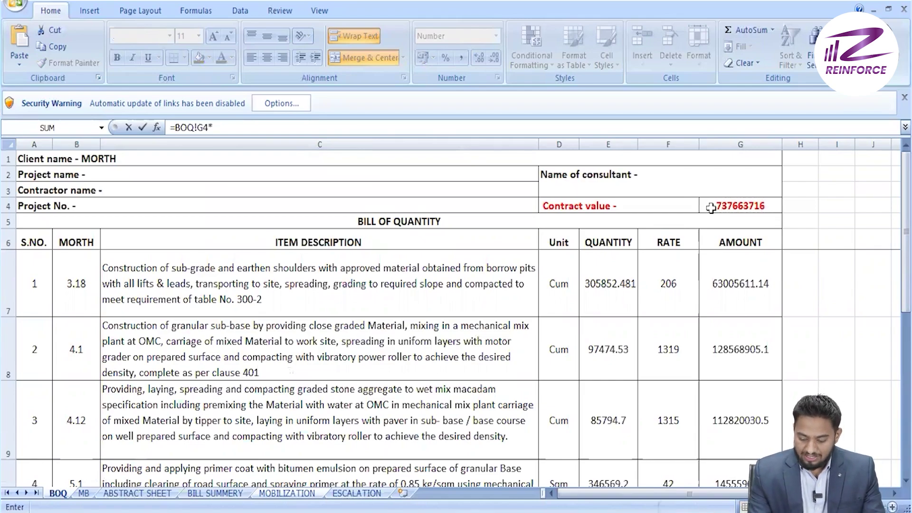
text(5)
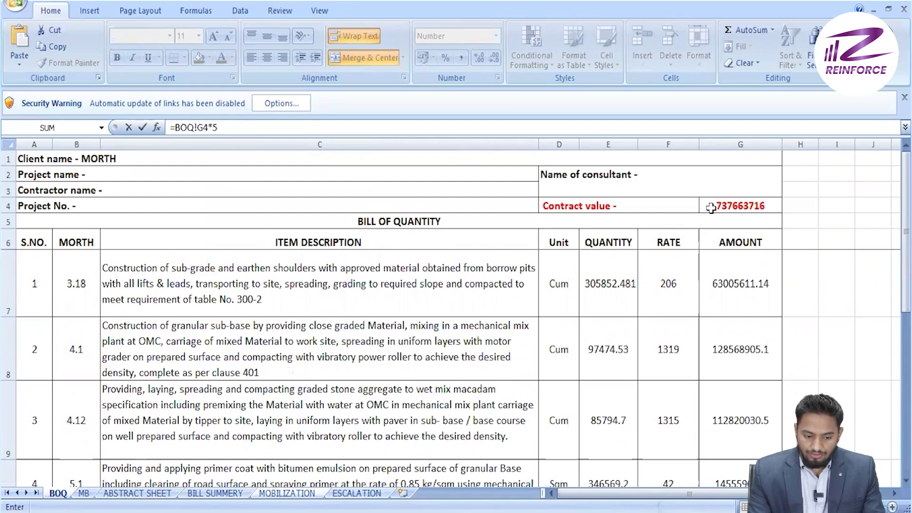
text(/100)
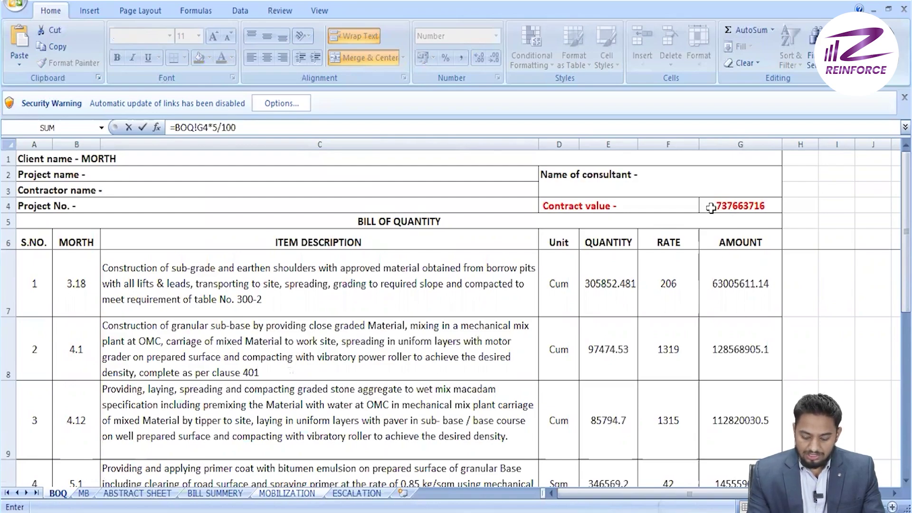
key(Escape)
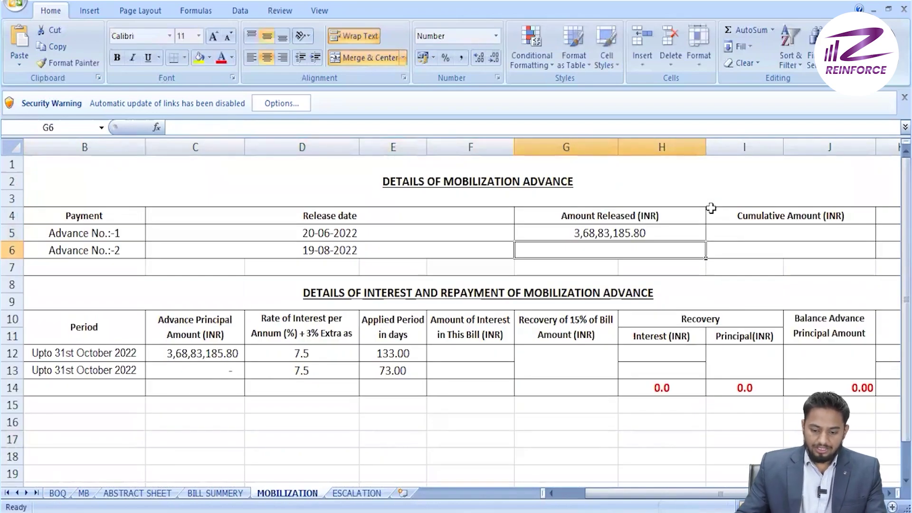
Step: Set the cumulative amount of Advance No.:-1 in I5 equal to its amount released in G5
click(661, 231)
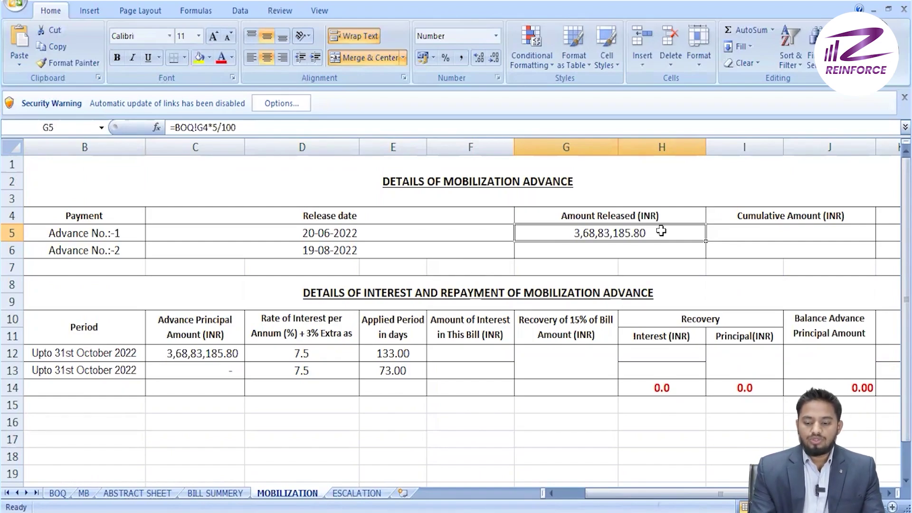
click(742, 233)
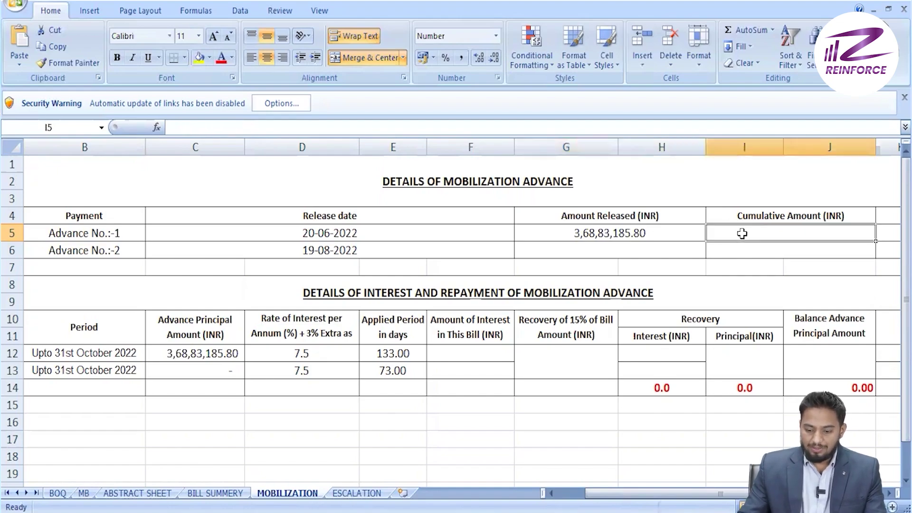
text(=)
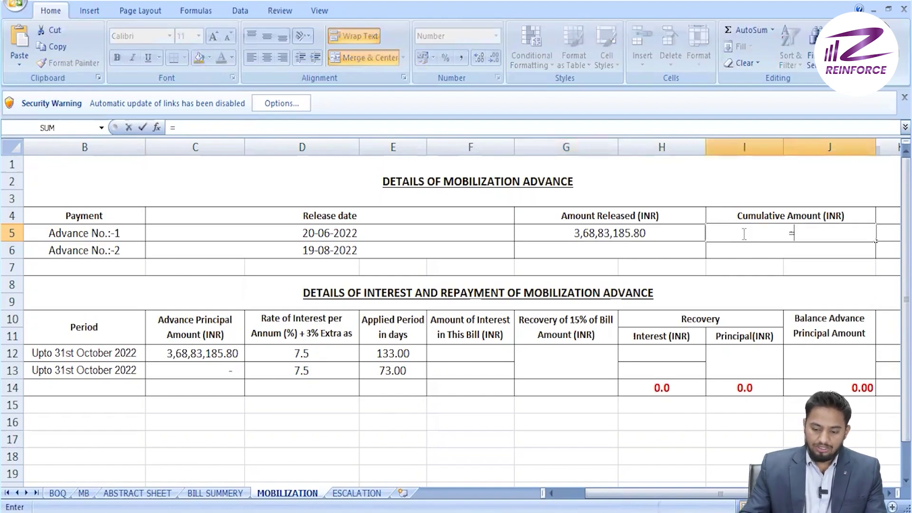
click(634, 226)
key(Return)
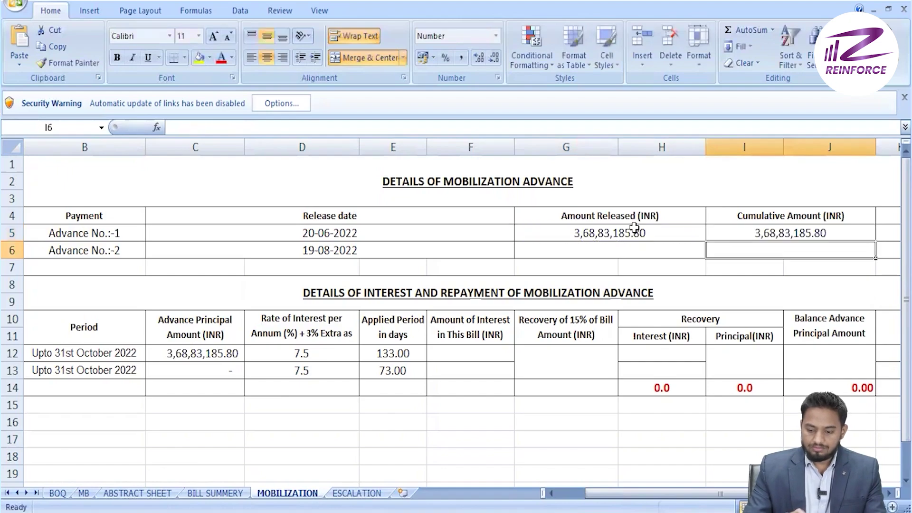
Step: Calculate the amount released for Advance No.:-2 in G6 as 5% of the contract value with =BOQ!G4*5/100
click(6, 250)
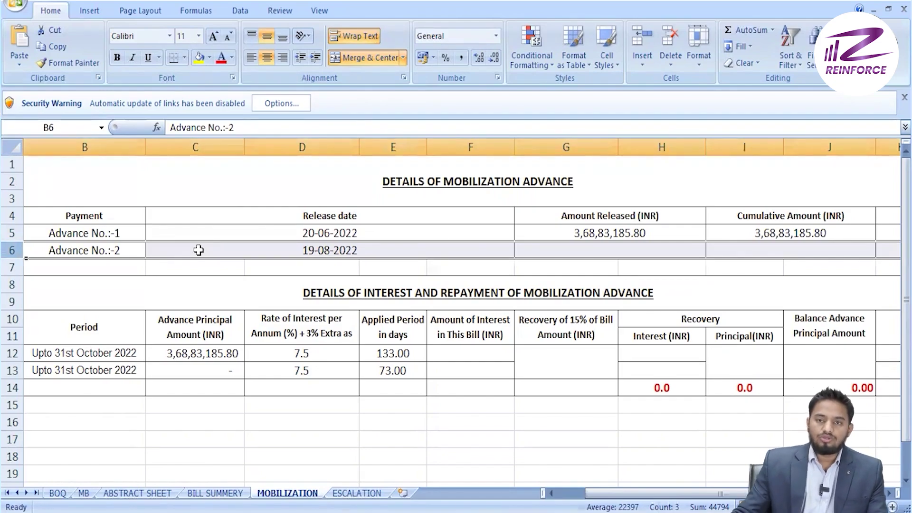
click(298, 231)
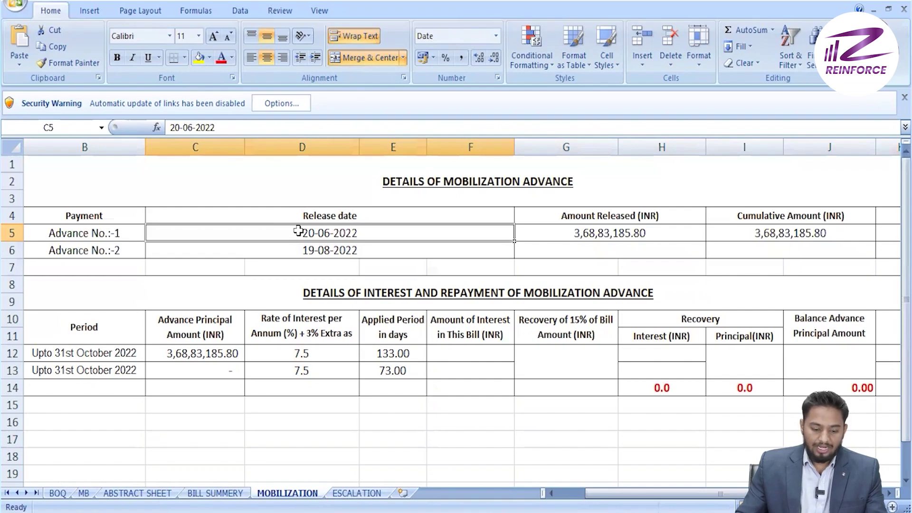
click(294, 251)
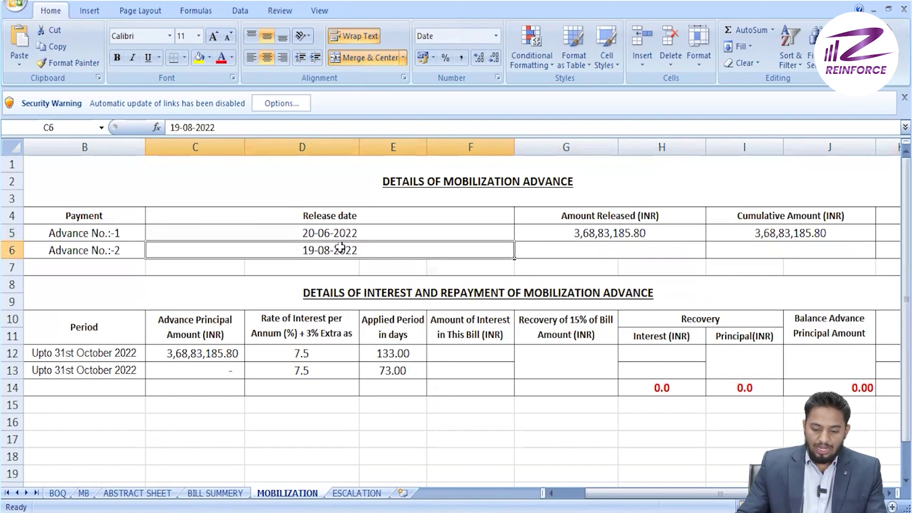
click(547, 249)
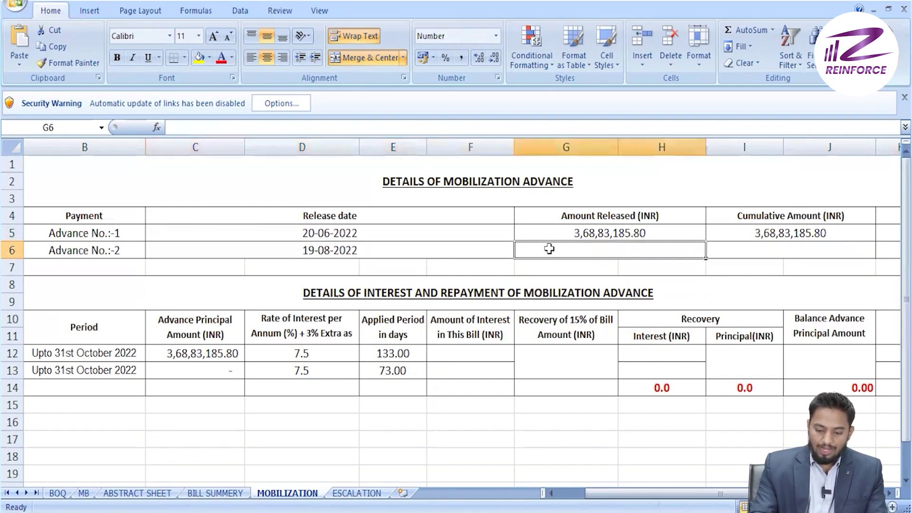
text(=)
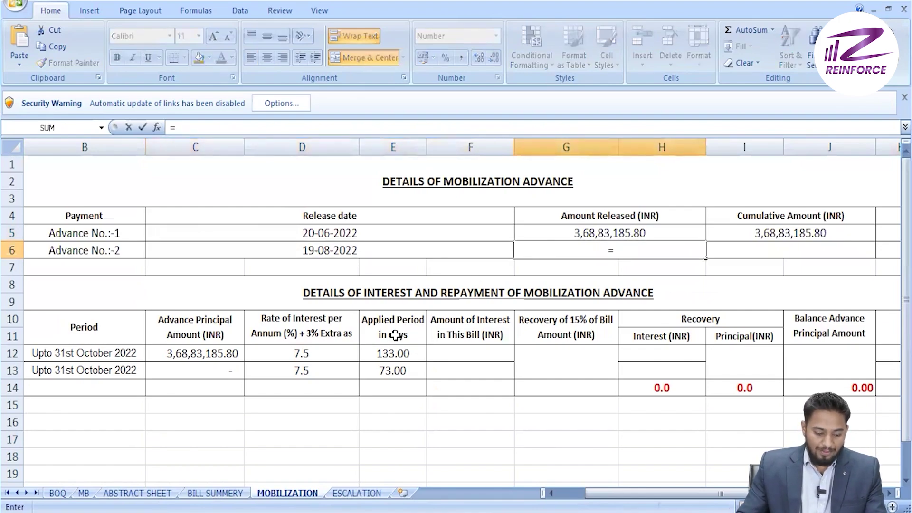
click(58, 493)
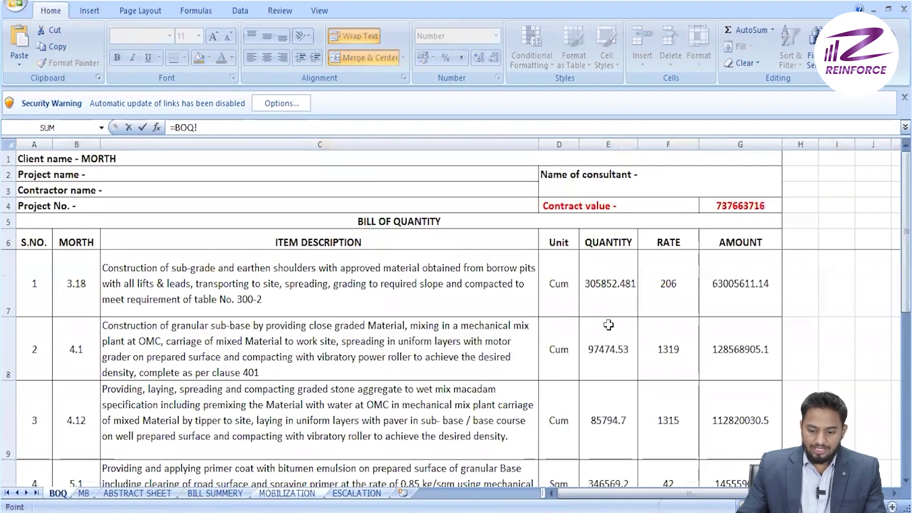
click(720, 208)
text(*5/)
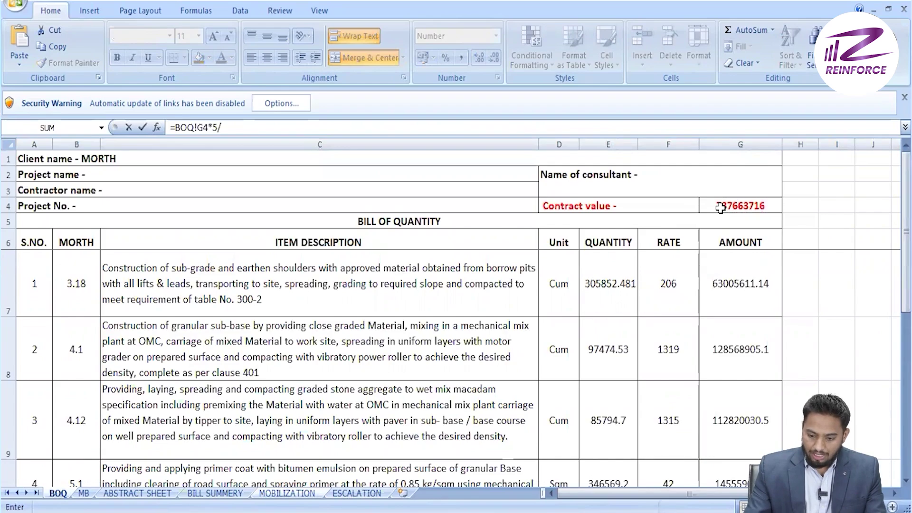
text(100)
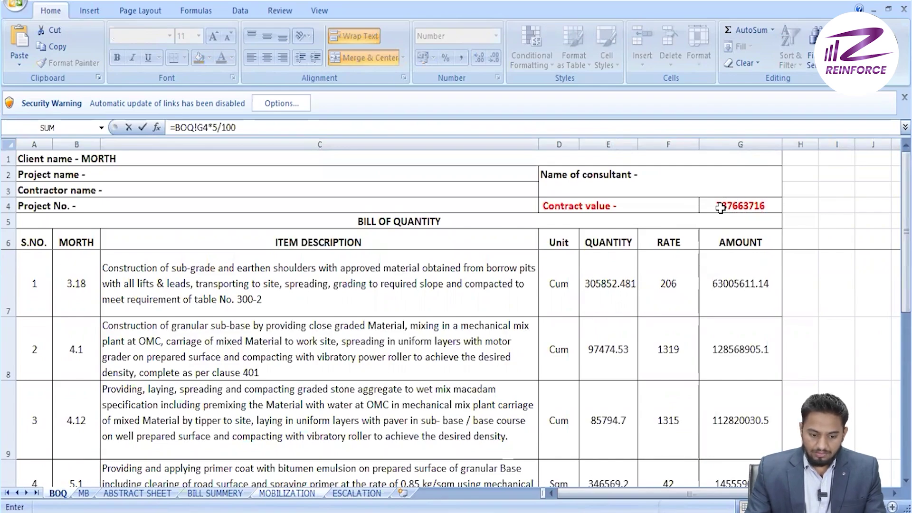
key(Return)
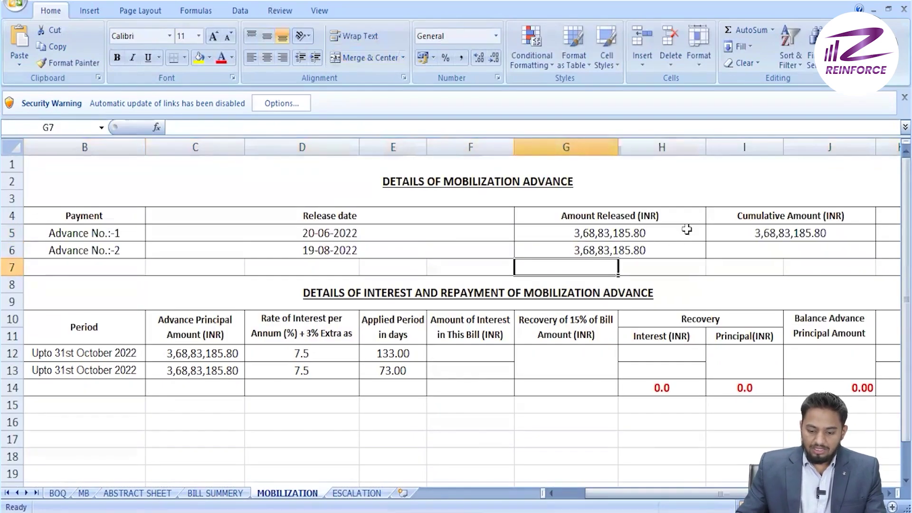
Step: Set the cumulative amount of Advance No.:-2 in I6 equal to its amount released in G6
click(675, 246)
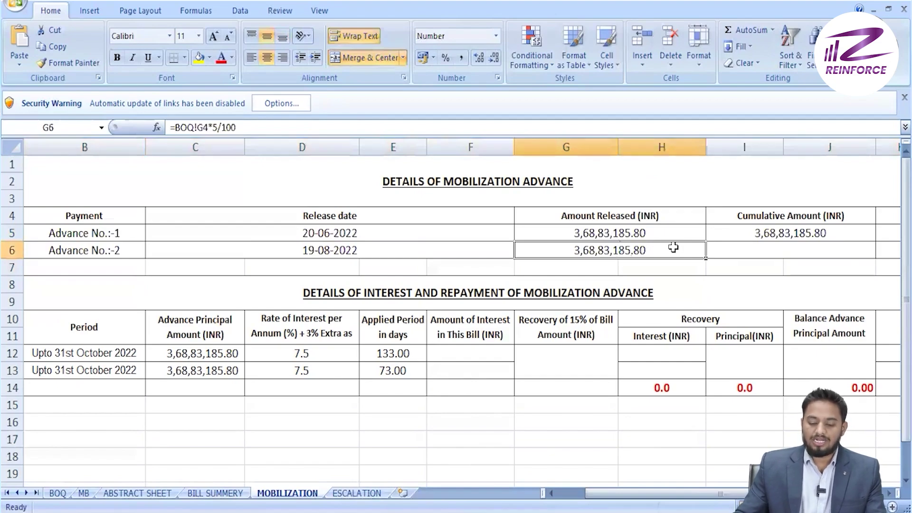
click(750, 246)
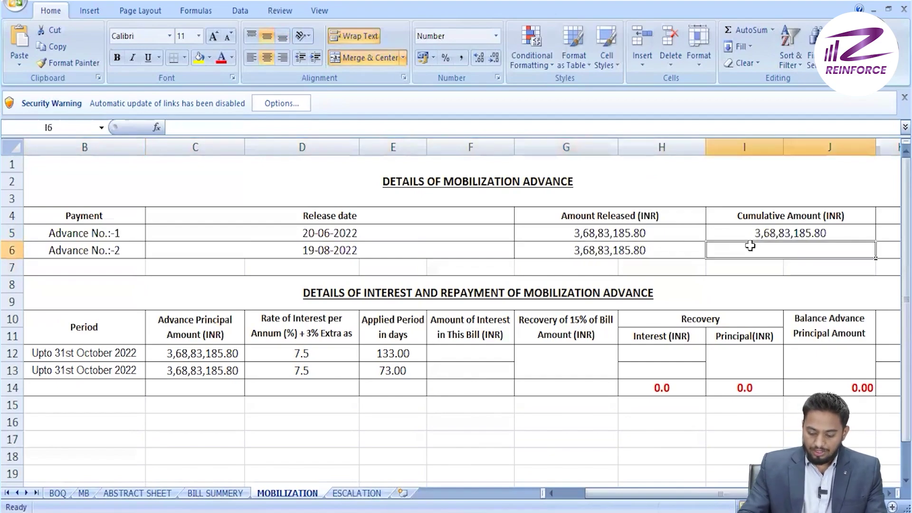
text(=)
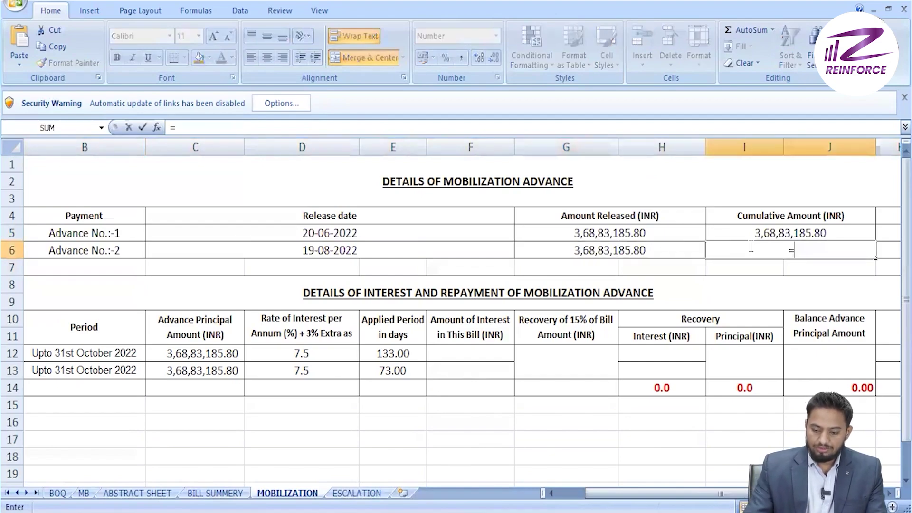
click(647, 250)
key(Return)
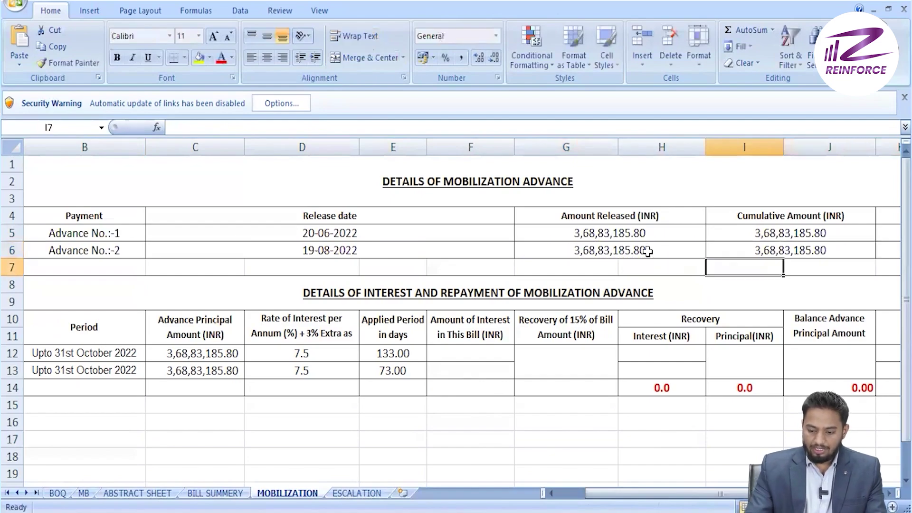
Step: Review the release dates of both advances and the serial number column of the mobilization tables
mouse_move(602, 492)
mouse_down()
mouse_move(662, 492)
mouse_move(624, 492)
mouse_move(592, 506)
mouse_up()
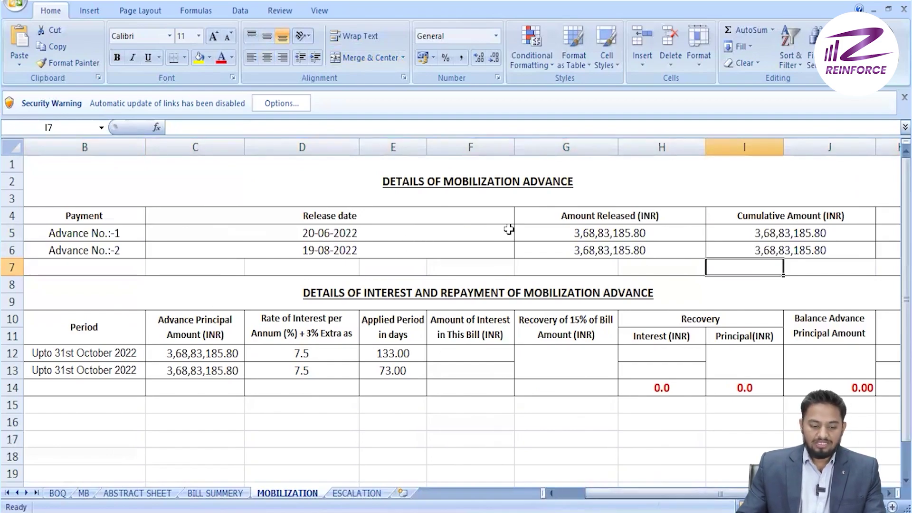
click(404, 233)
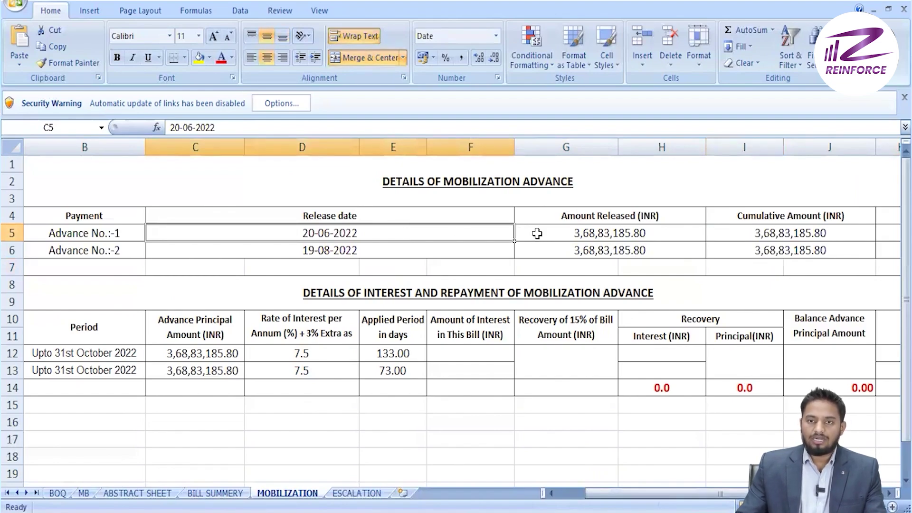
click(369, 251)
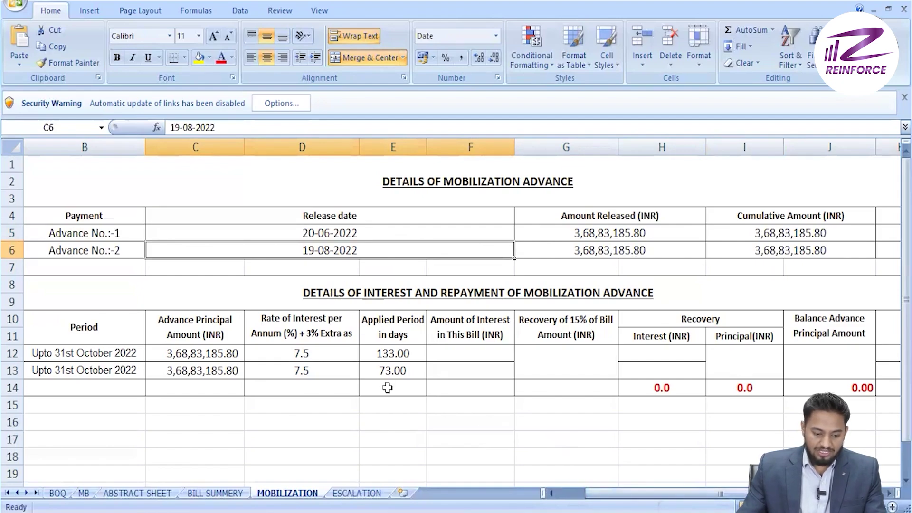
click(552, 493)
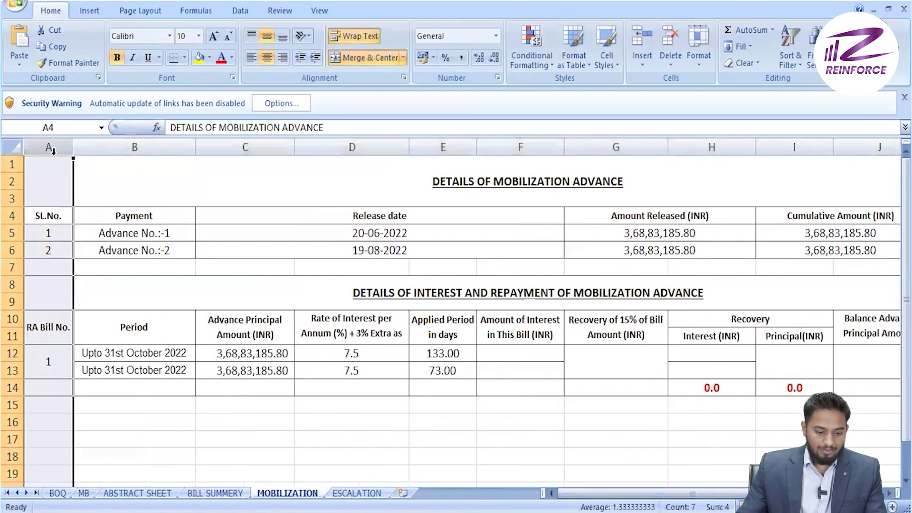
Step: Review the period entries in B12:B13 of the interest and repayment table
click(130, 147)
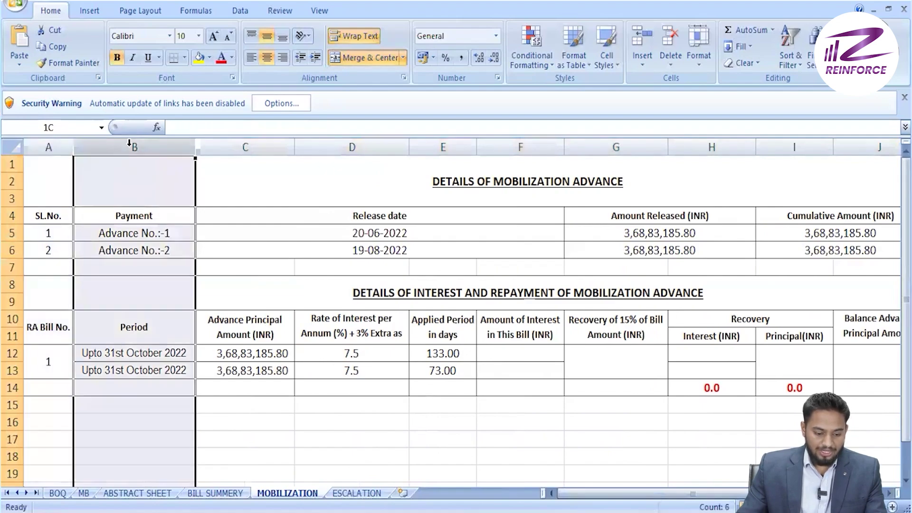
click(111, 354)
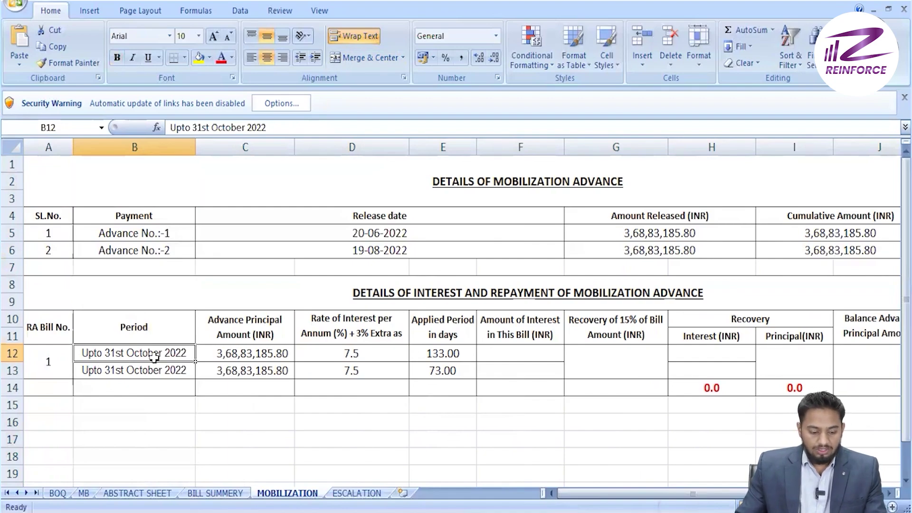
click(161, 401)
drag(159, 353, 164, 367)
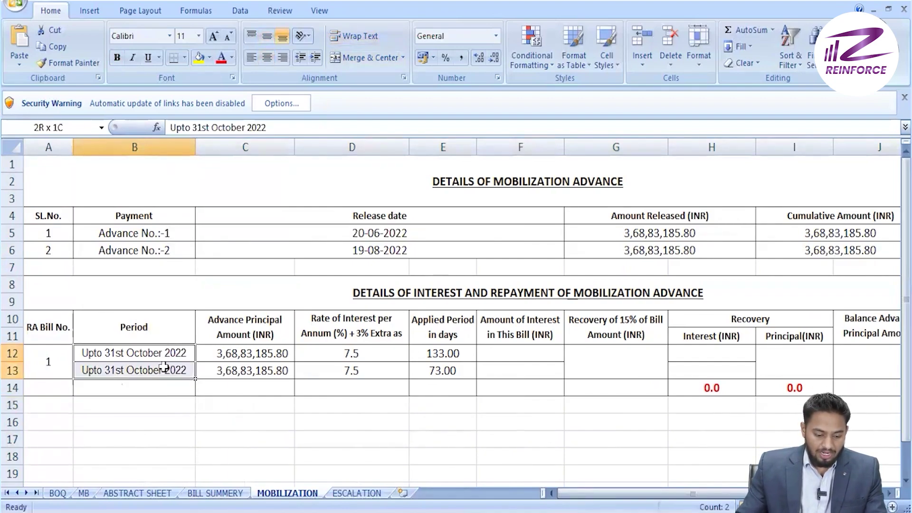
click(155, 419)
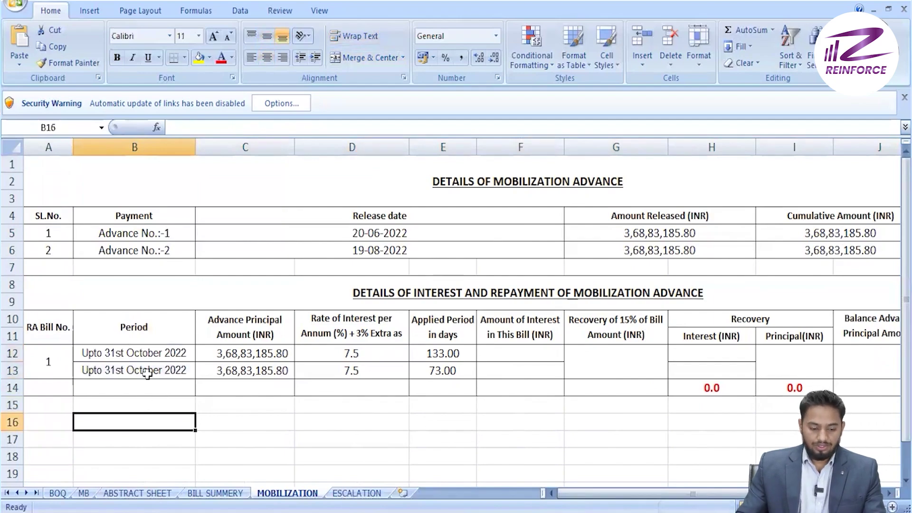
click(139, 350)
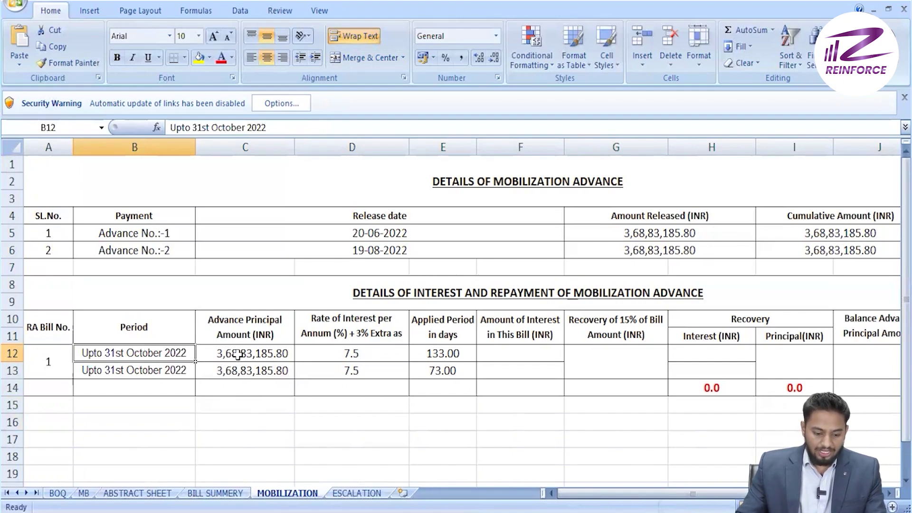
Step: Clear the advance principal amounts in C12:C13 and link C12 to the amount released for Advance No.:-1 with =G5
drag(237, 354, 236, 365)
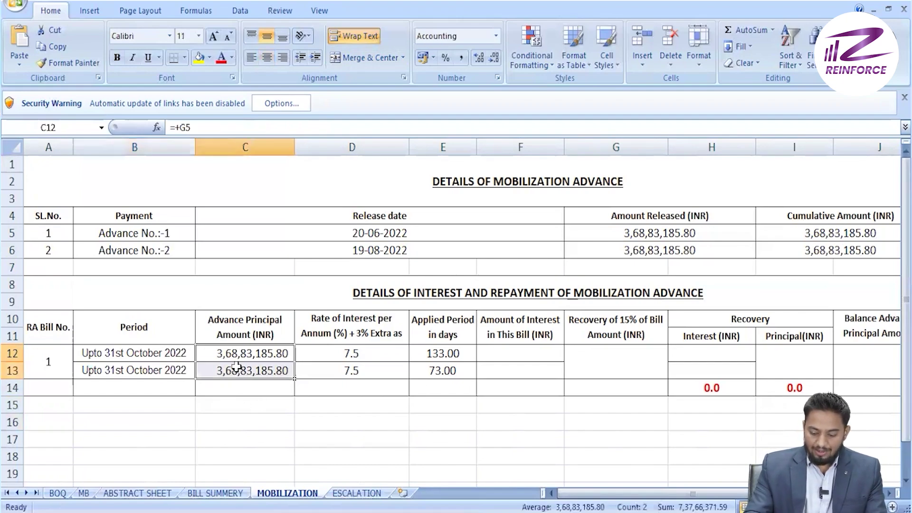
key(Delete)
click(209, 437)
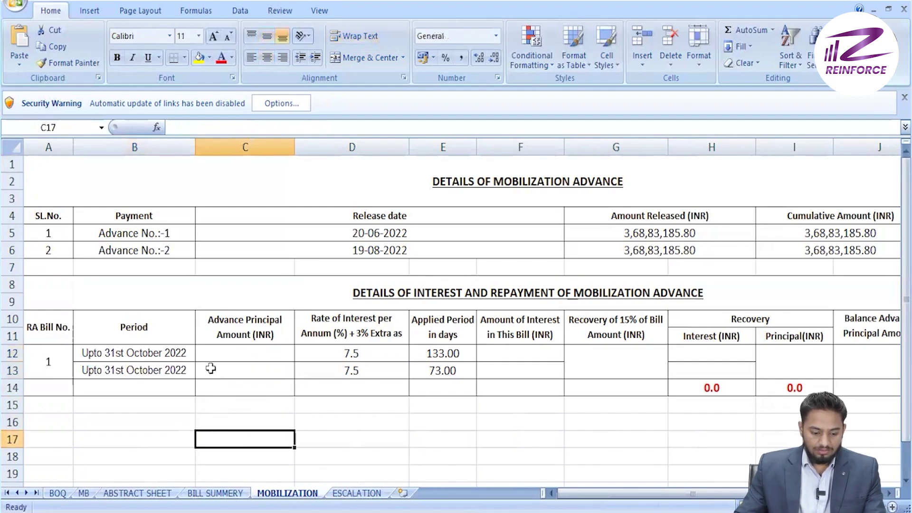
click(208, 352)
text(=)
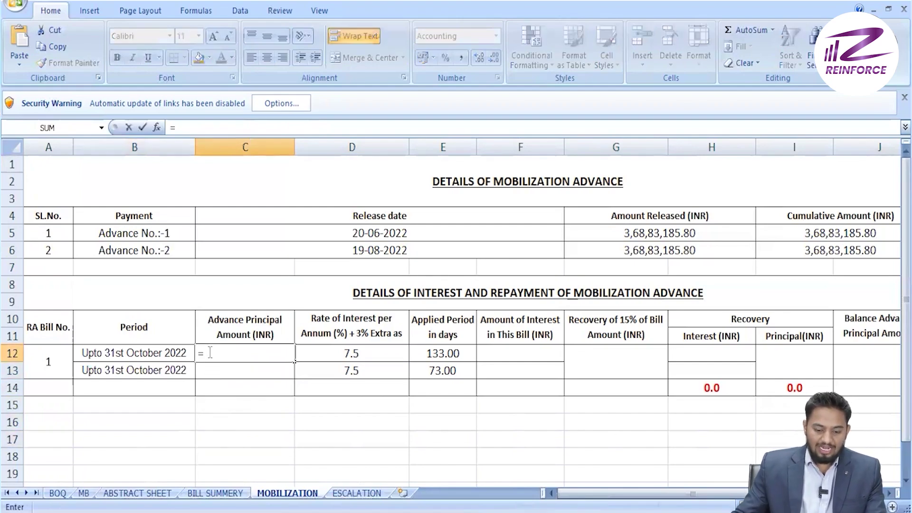
click(595, 234)
key(Return)
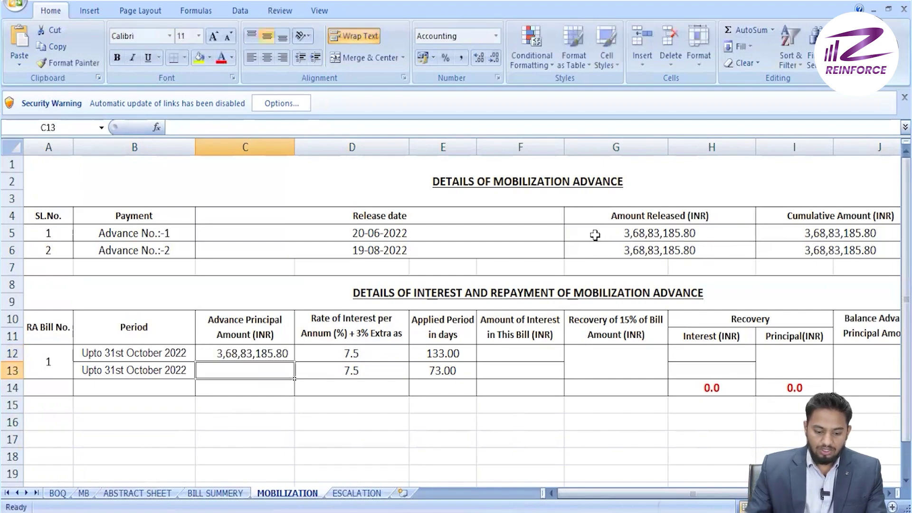
Step: Examine the interest rate, principal and applied-period formula in row 12 against the release date in C5 and the period in B12
click(368, 354)
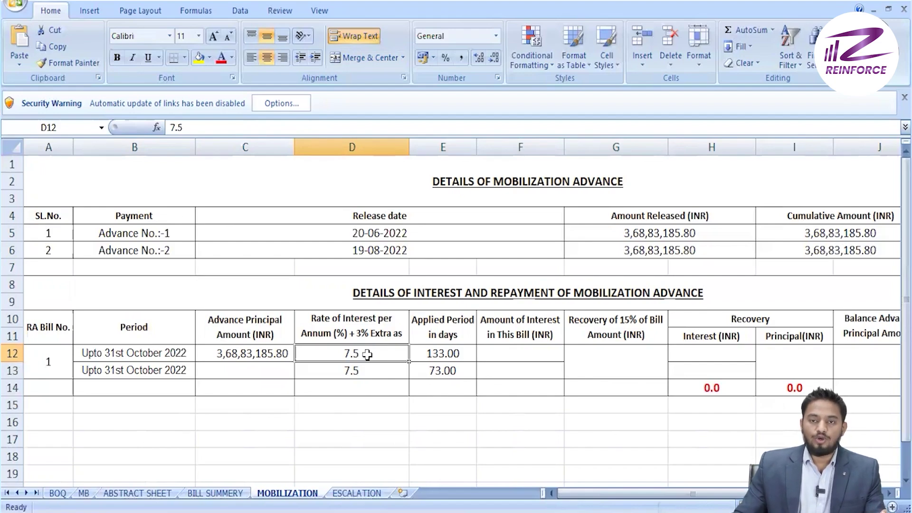
click(269, 357)
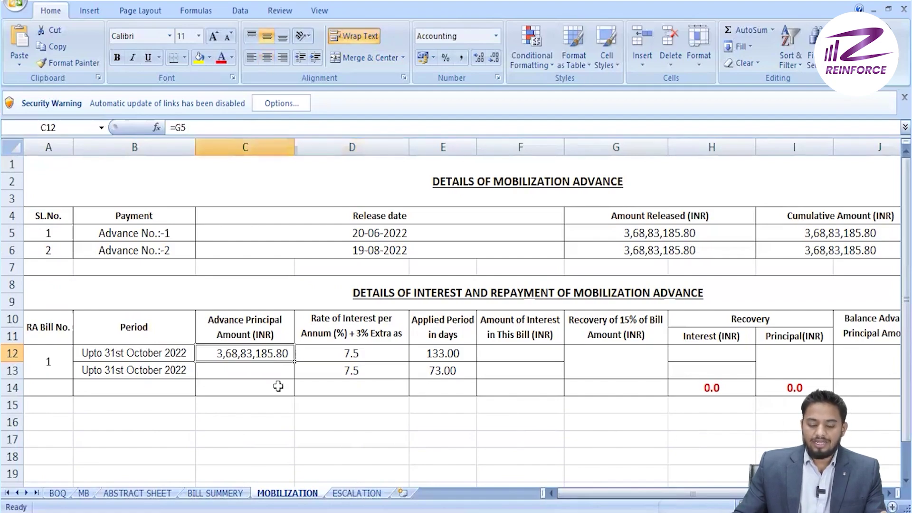
click(430, 351)
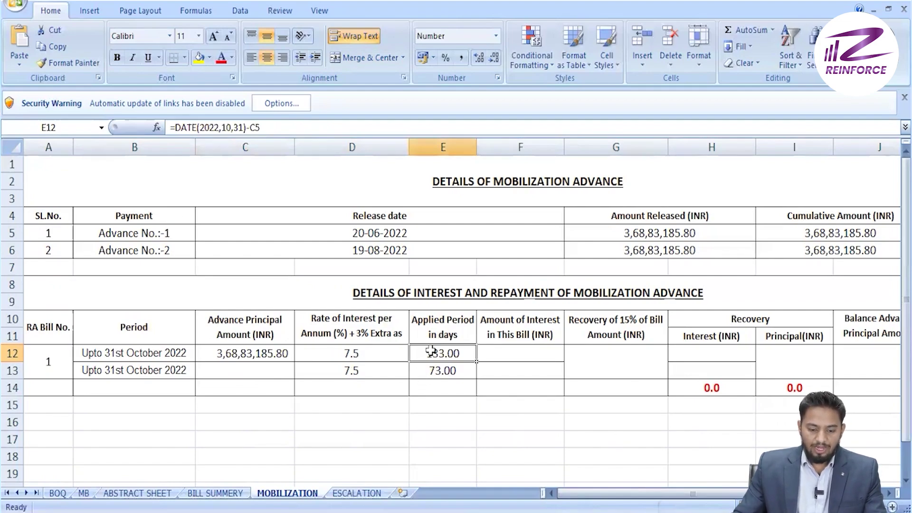
click(332, 229)
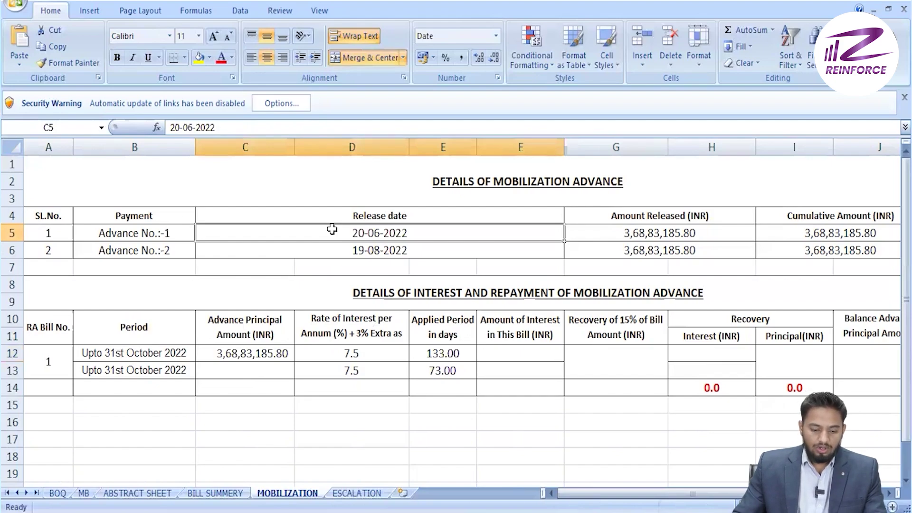
click(162, 354)
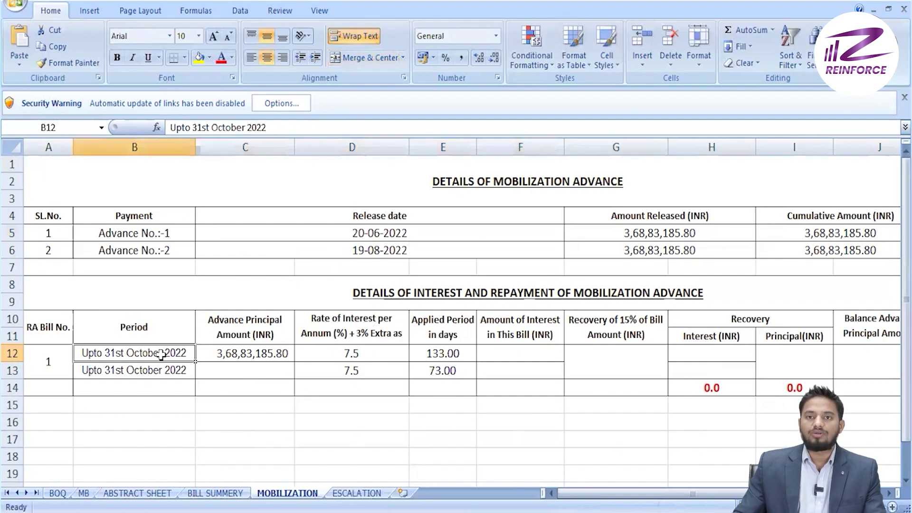
click(430, 352)
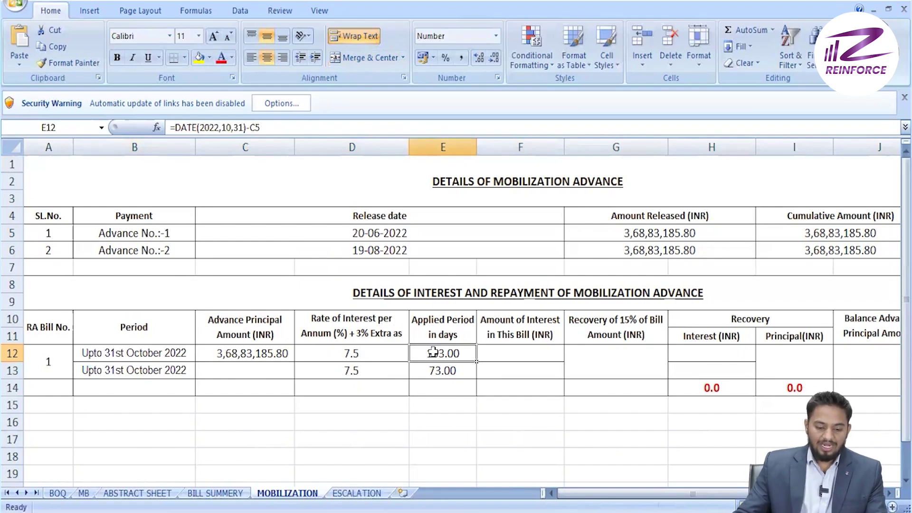
click(156, 352)
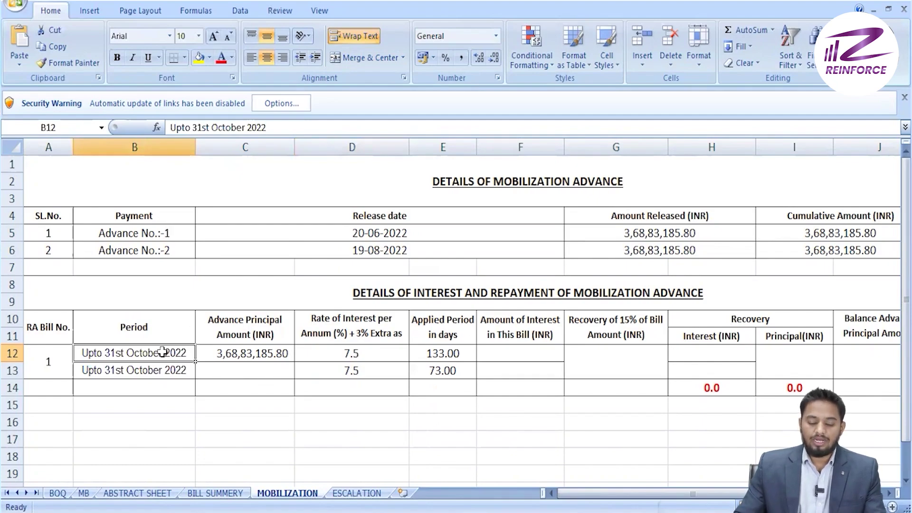
click(443, 356)
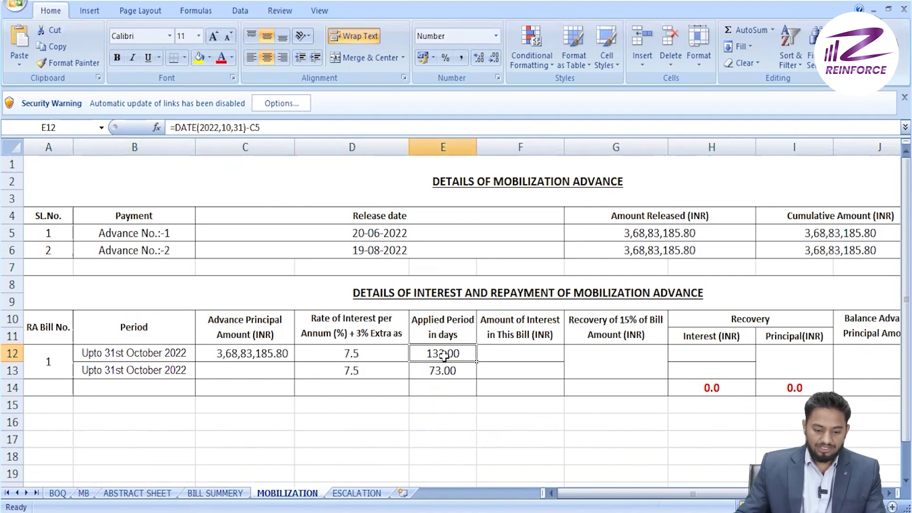
Step: Place a white annotation area over the sheet and write "1. 36883185.8" on it in red text
click(269, 105)
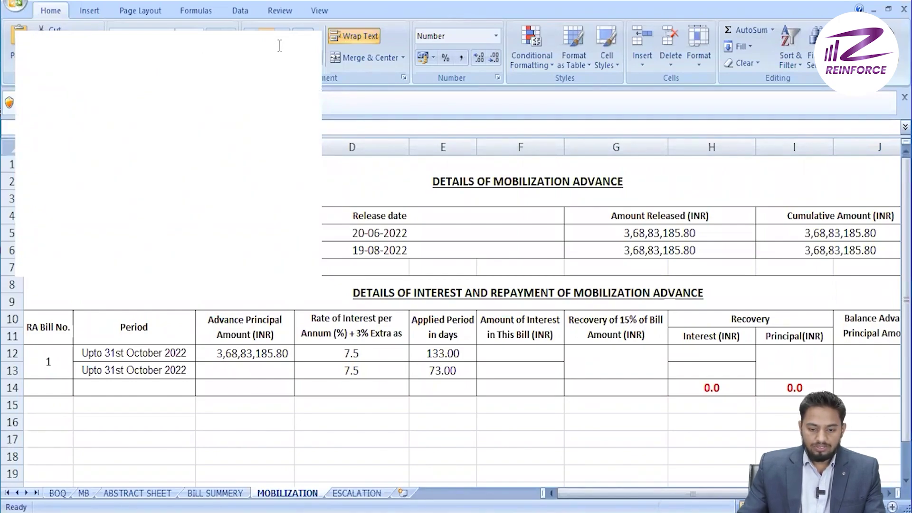
click(190, 80)
text(1.)
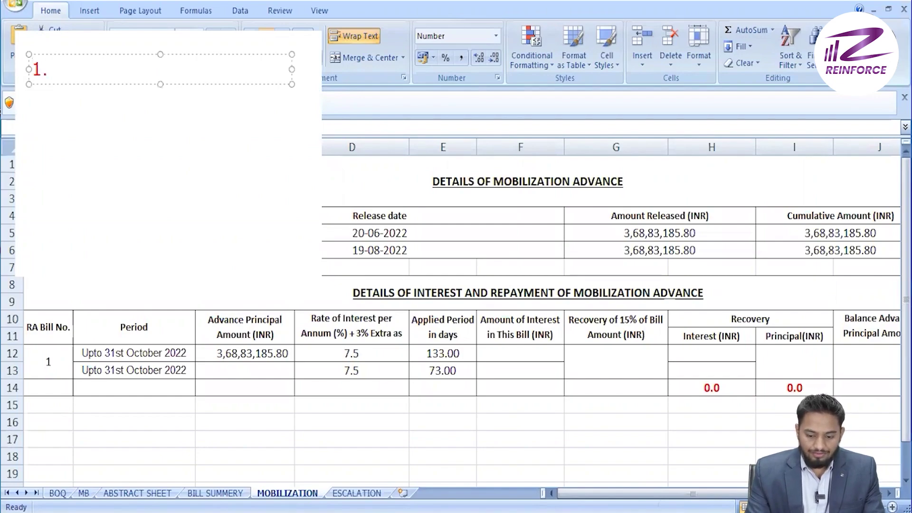
text( 3)
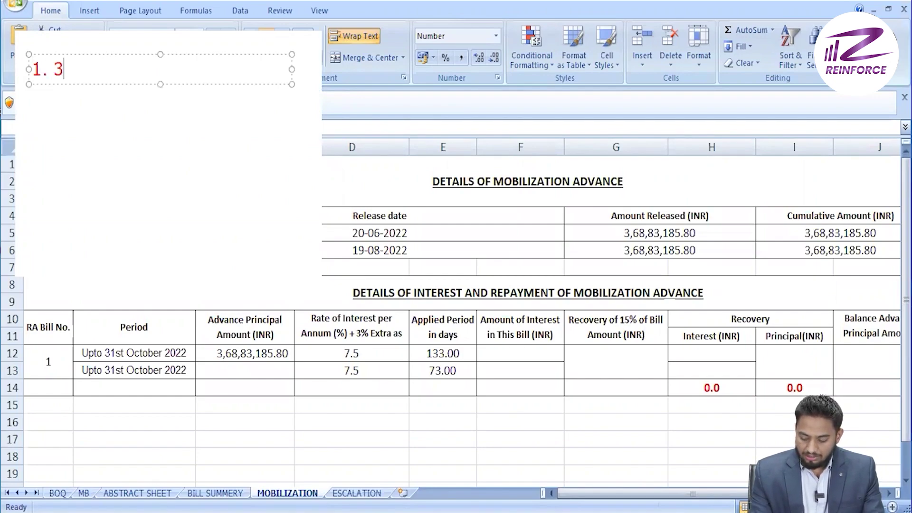
text(68)
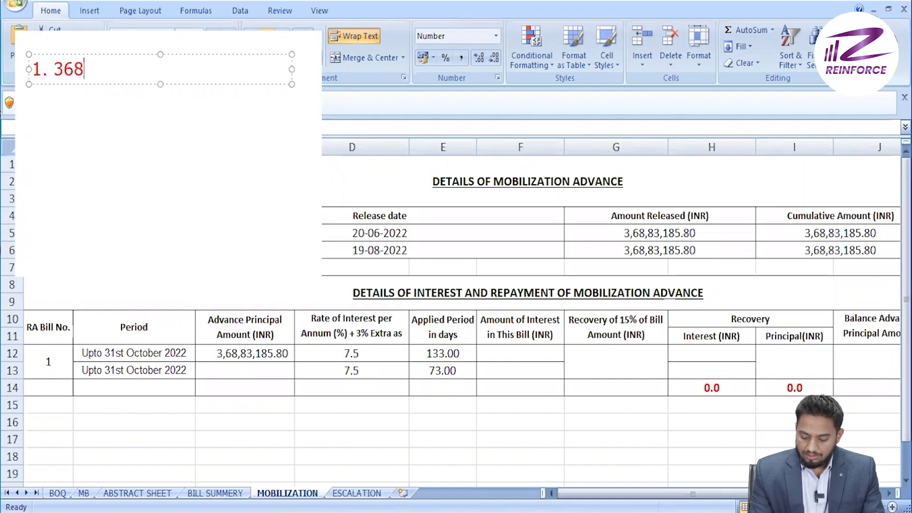
text(831)
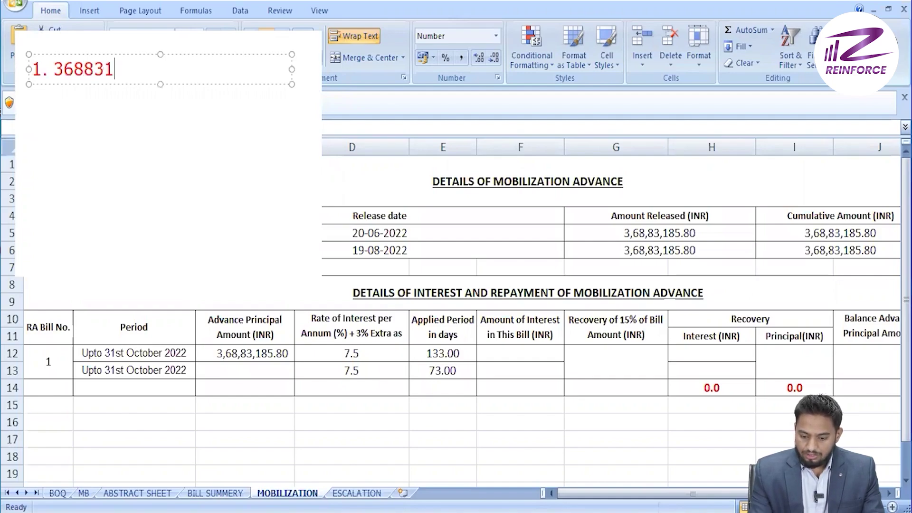
text(85.8)
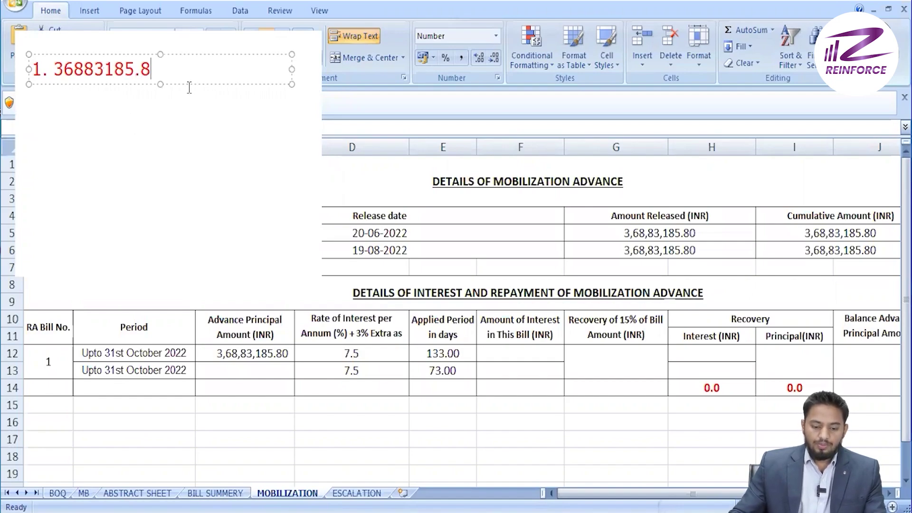
Step: Highlight the release date and amount released of Advance No.:-1 and the first bill period in B12 with translucent red boxes
click(523, 263)
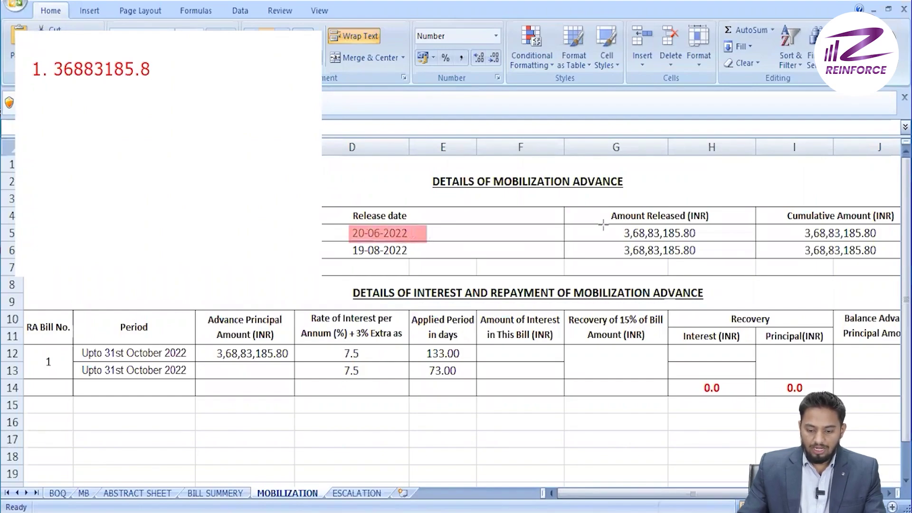
drag(603, 224, 711, 239)
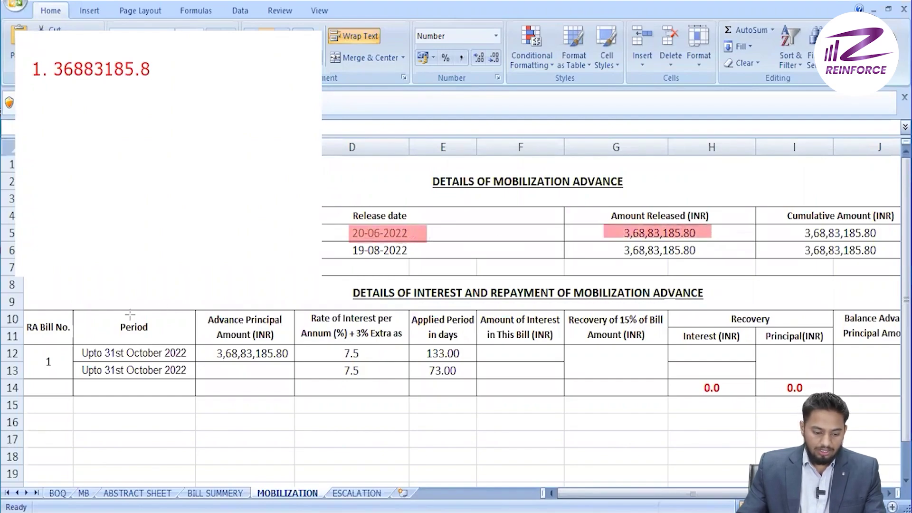
drag(76, 341, 192, 364)
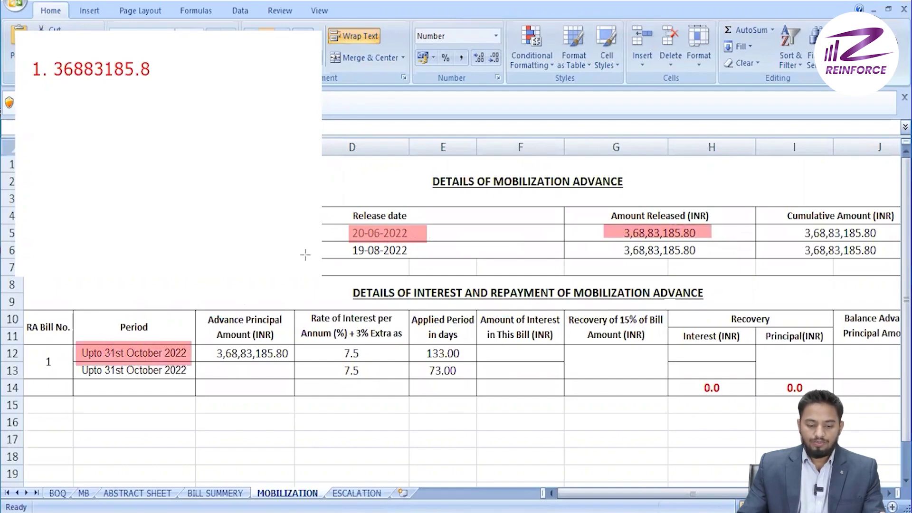
drag(333, 221, 384, 245)
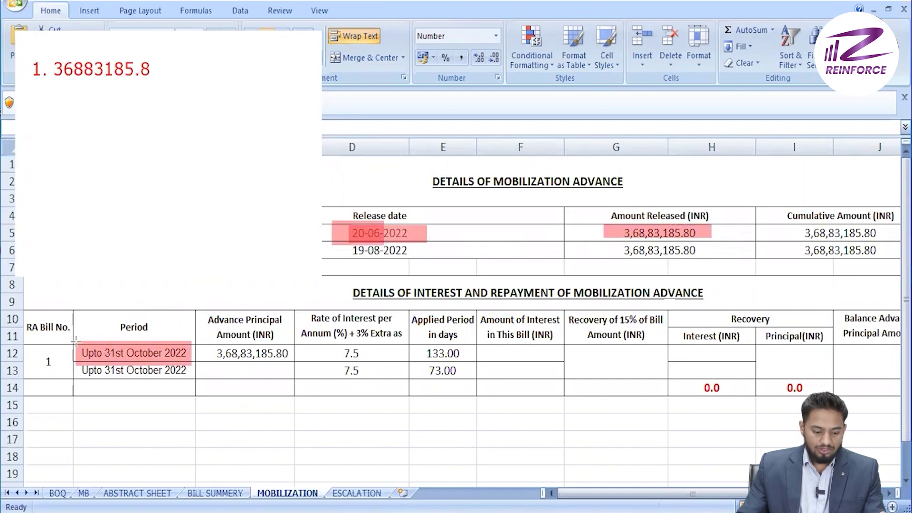
drag(76, 342, 142, 362)
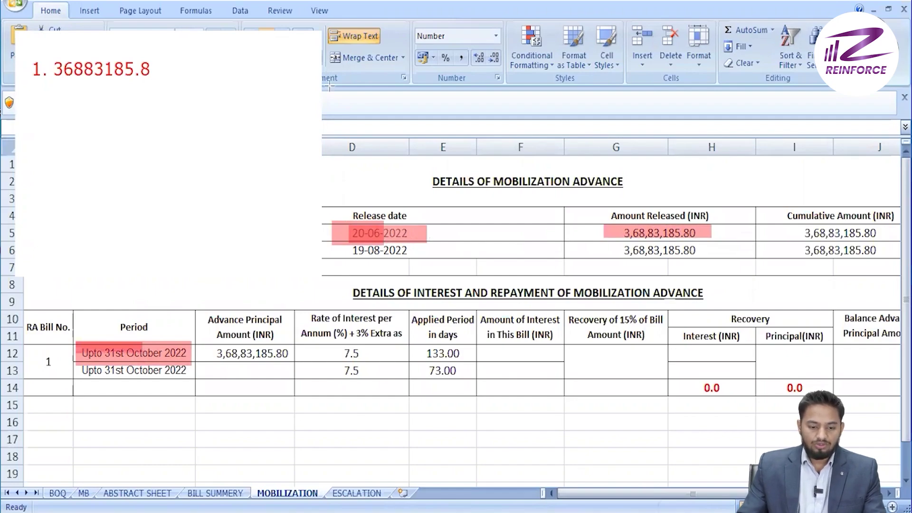
Step: Add the note "no of days = 133" to the white annotation area and place it near the area's lower edge
click(48, 110)
text(no o)
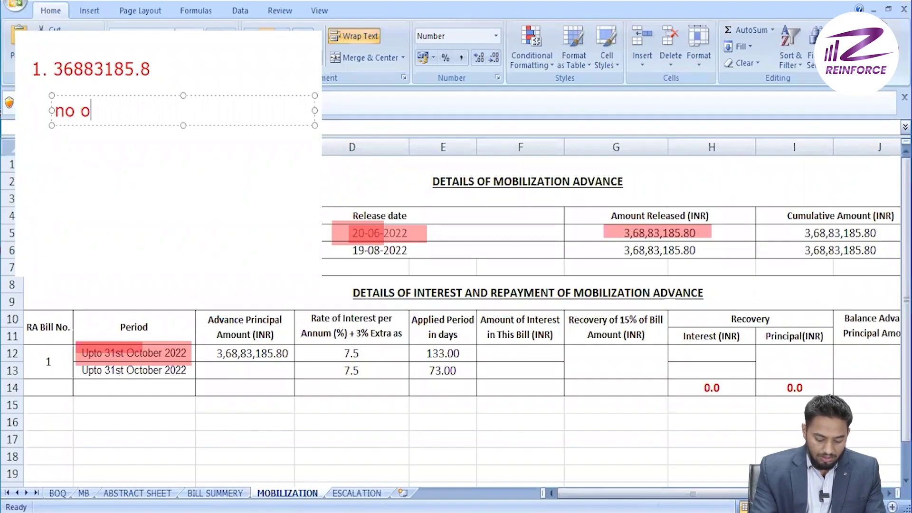
text(f days =)
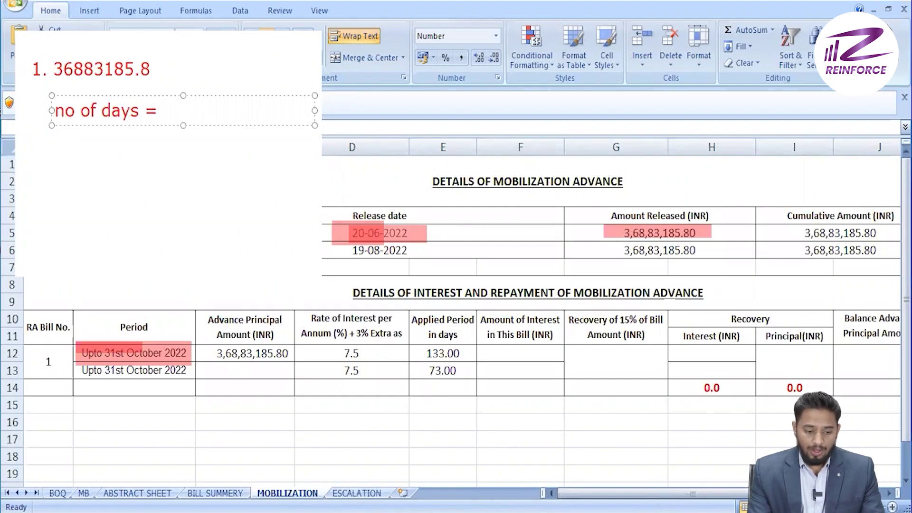
text(133)
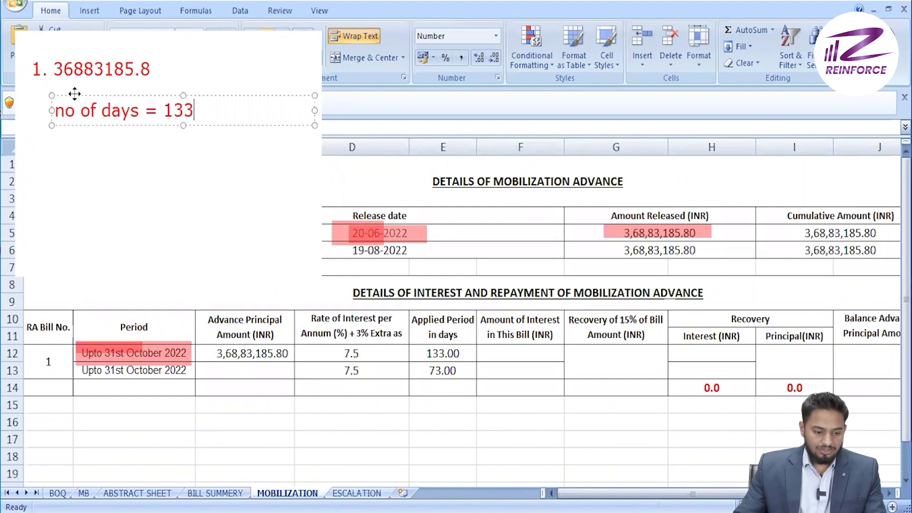
drag(75, 94, 38, 244)
click(44, 209)
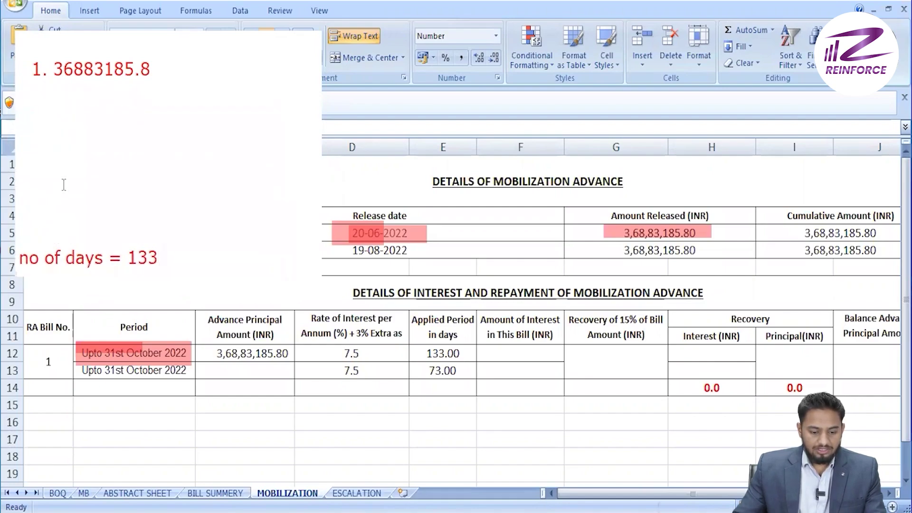
Step: Write "*7.5" directly after the principal amount in the annotation and adjust its position beside the number
click(152, 68)
text(*)
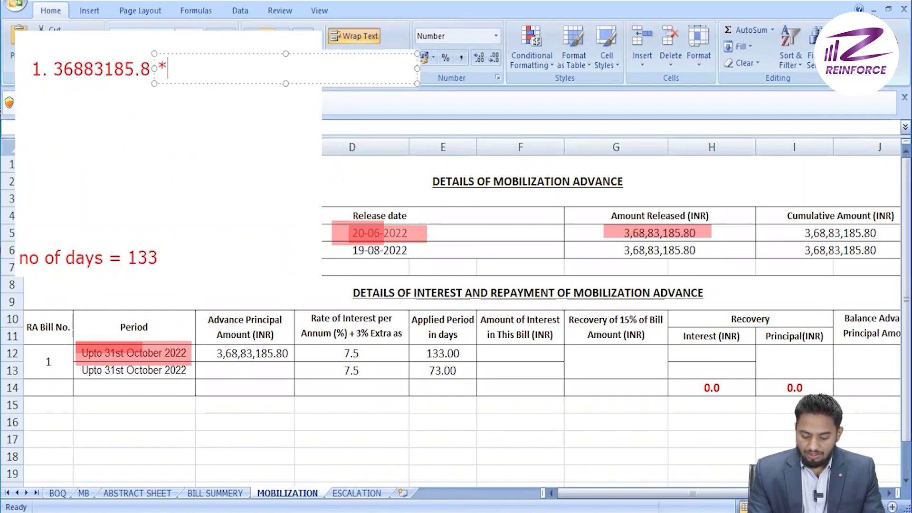
text(7.5)
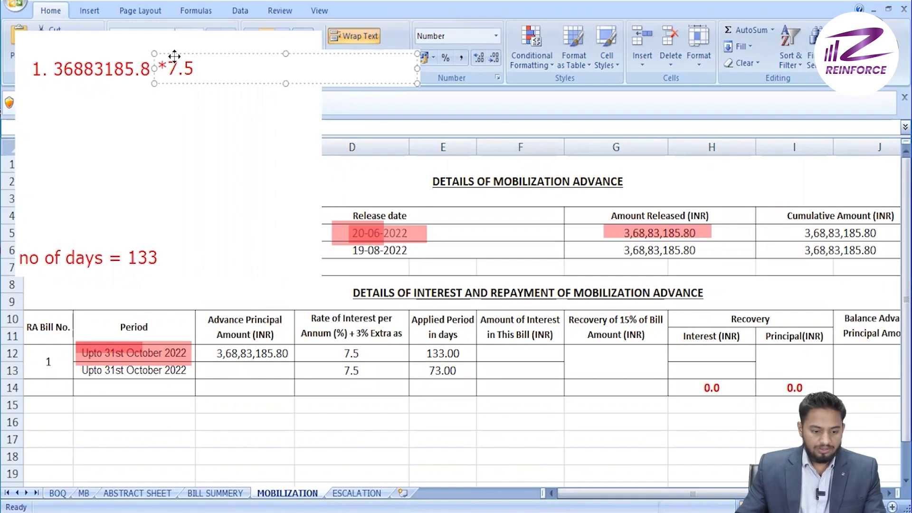
drag(174, 56, 174, 58)
click(148, 145)
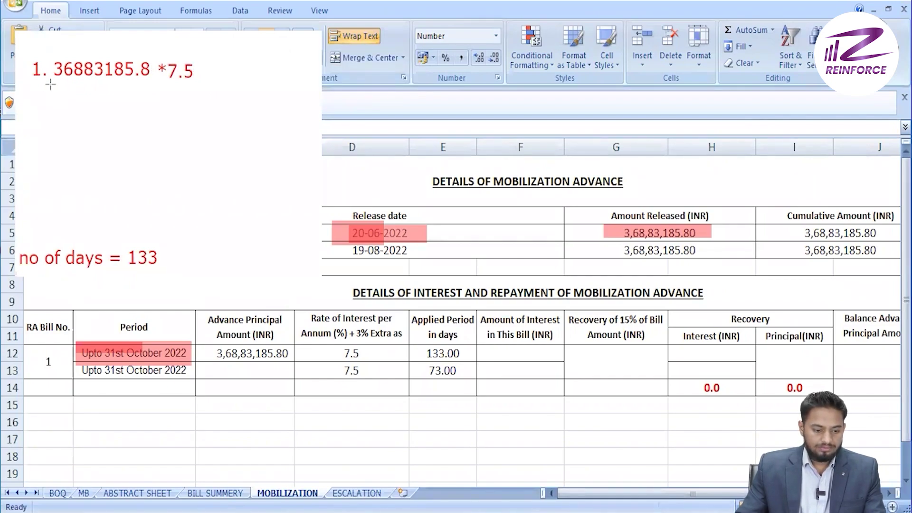
Step: Draw a red line under the annotated "36883185.8 *7.5" and write "100" below the line, beneath the 7.5
drag(50, 85, 191, 85)
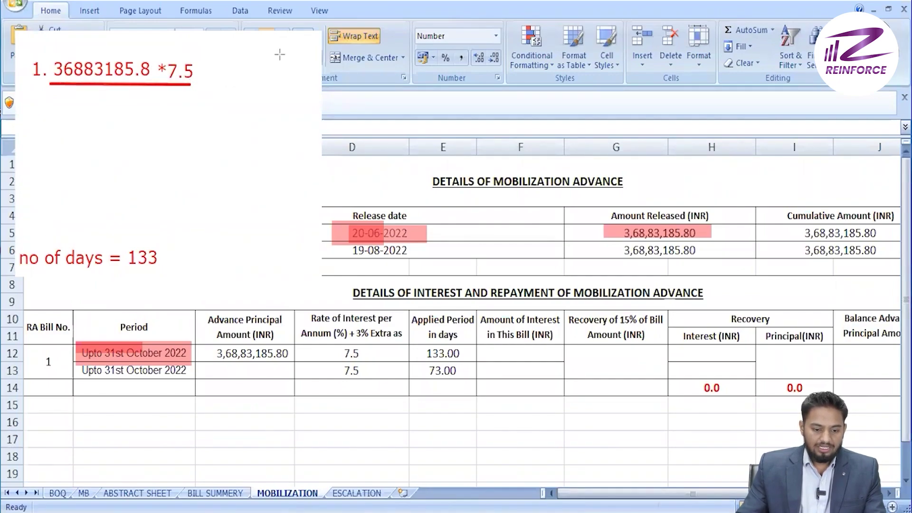
click(121, 90)
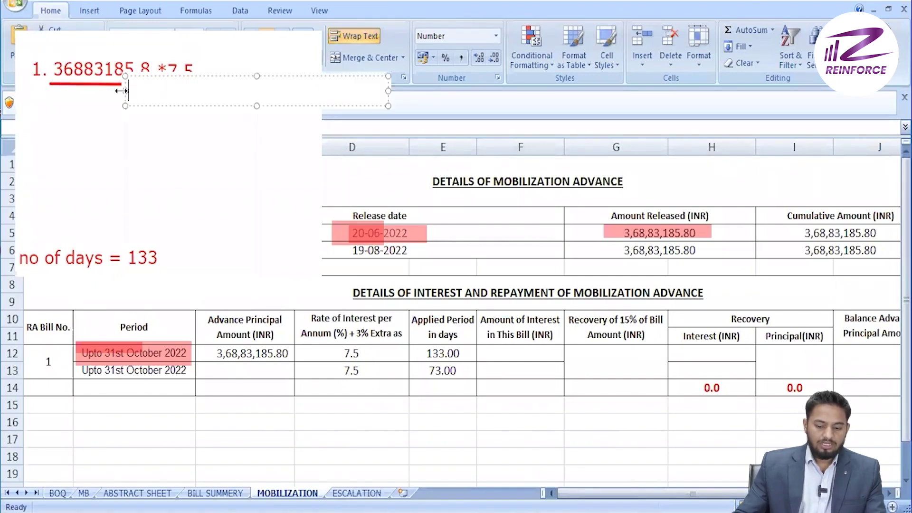
text(100)
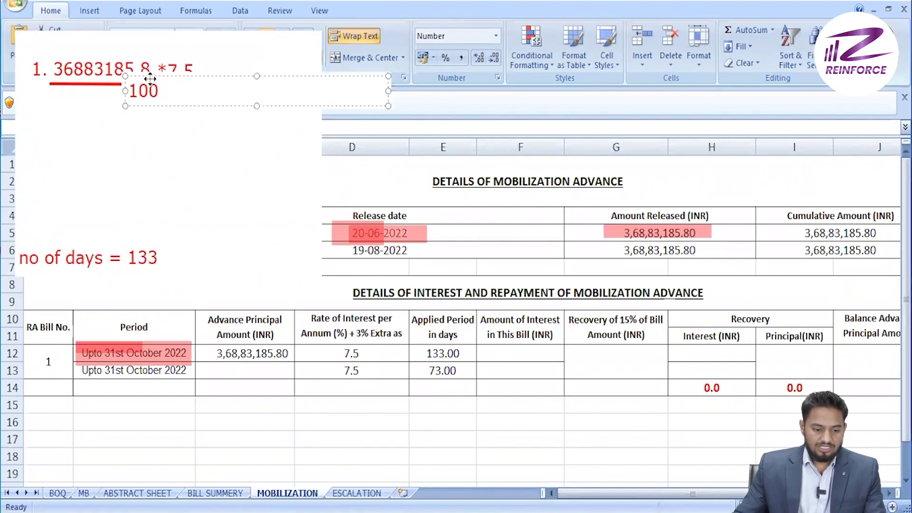
drag(151, 77, 179, 82)
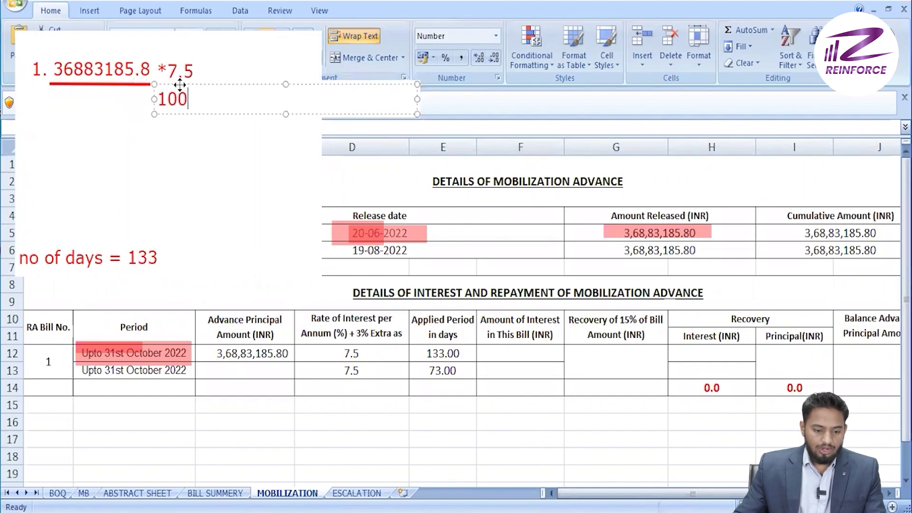
click(160, 141)
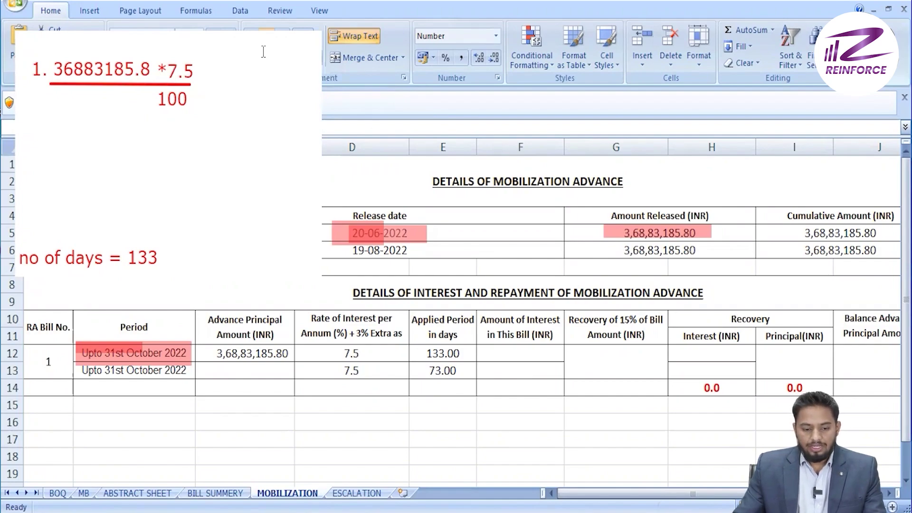
Step: Write "365 *" below the red fraction line, in front of the 100
click(88, 102)
text(365)
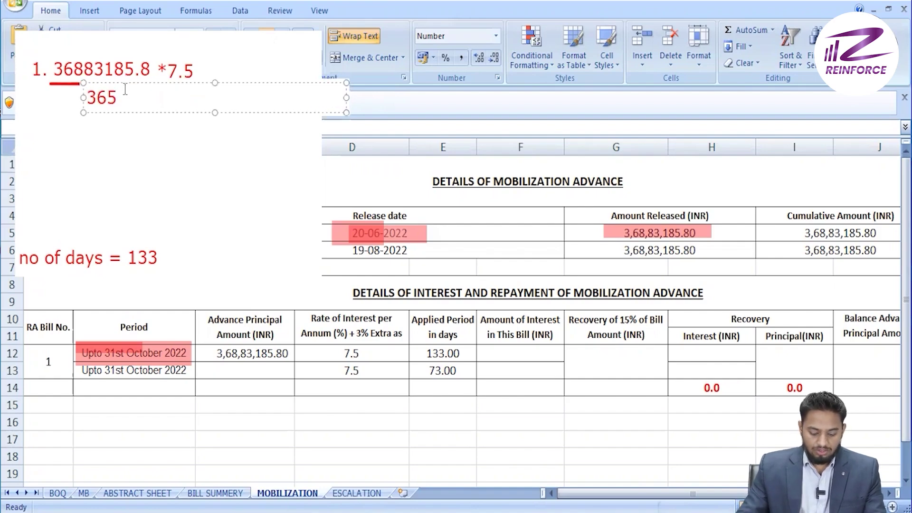
text( *)
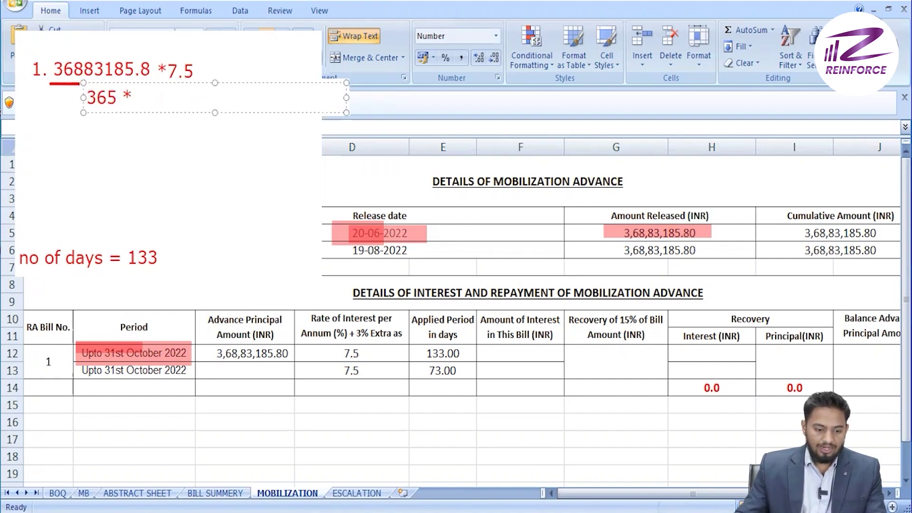
click(128, 126)
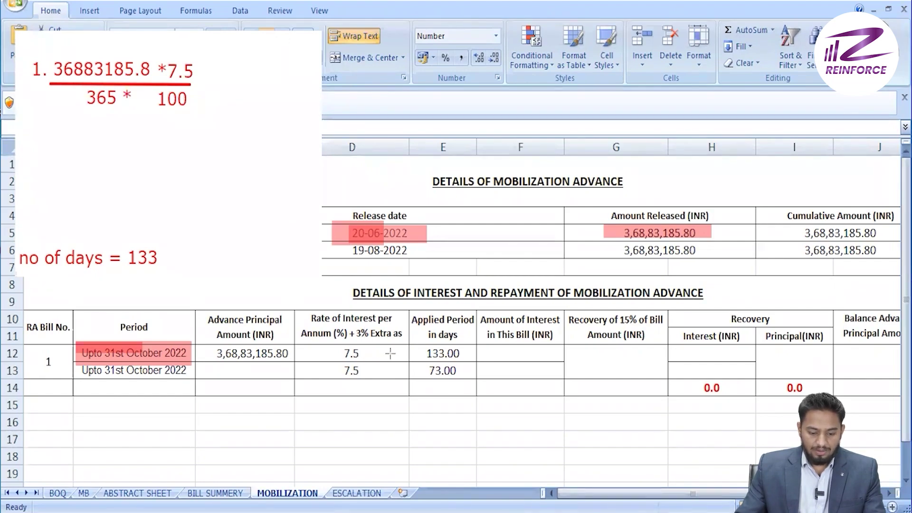
Step: Highlight the applied period in E12 with translucent red and extend the annotated interest expression after 7.5 with "*133 = ?"
drag(416, 352, 460, 354)
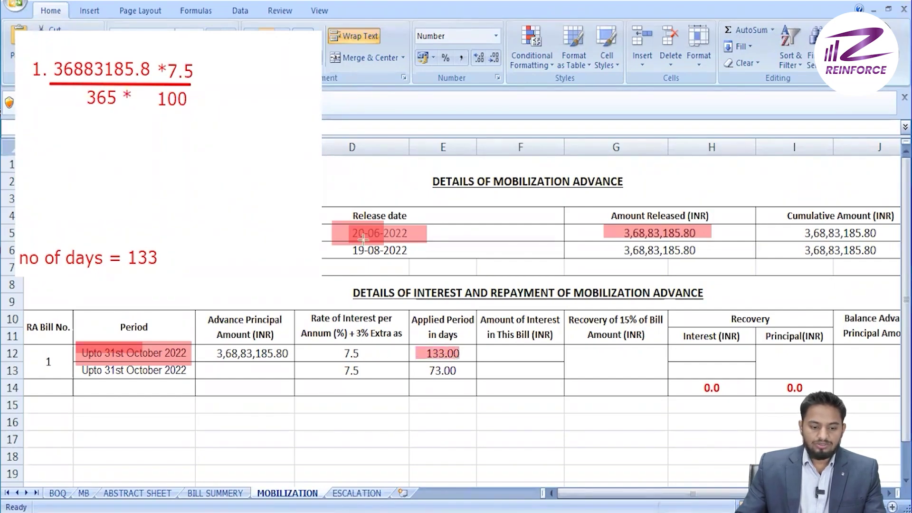
click(196, 76)
text(*133)
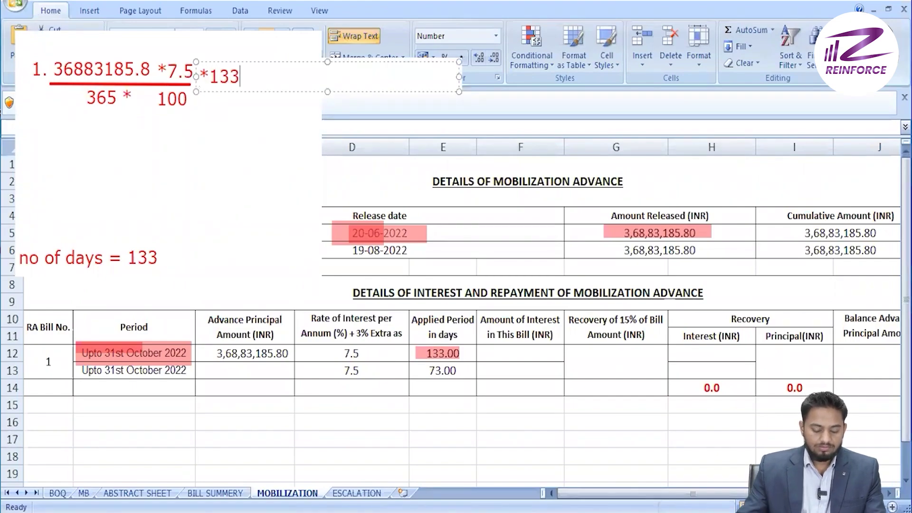
click(197, 142)
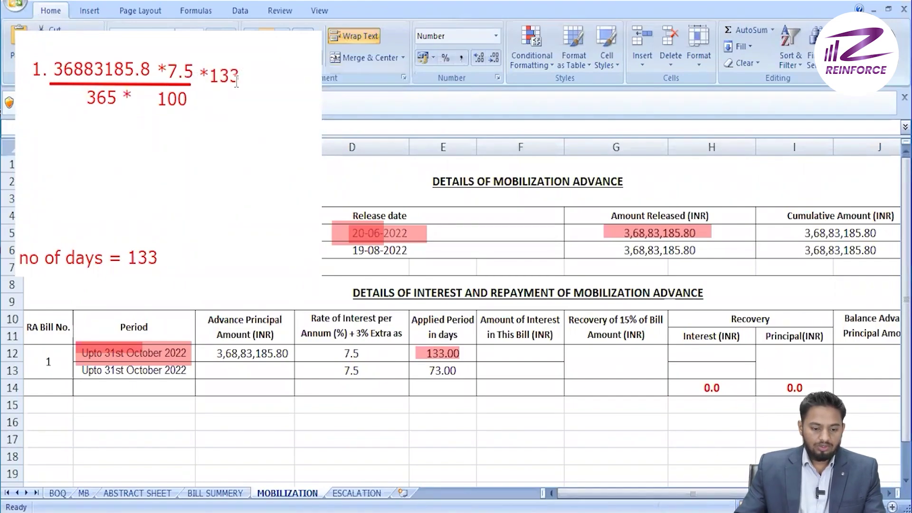
click(242, 77)
text(= )
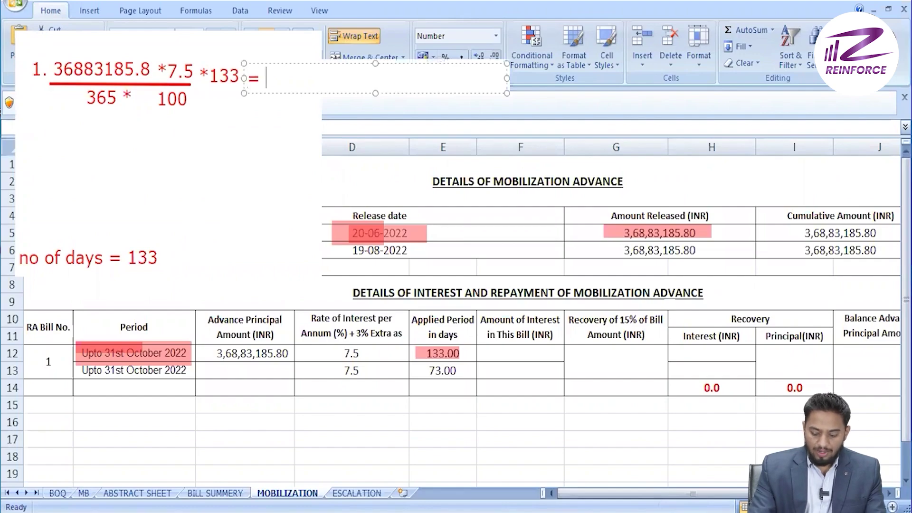
text(?)
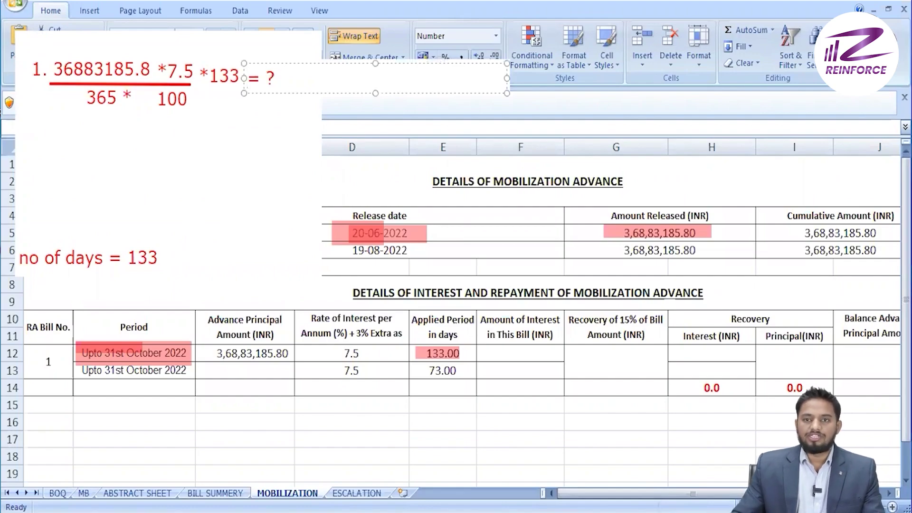
click(255, 183)
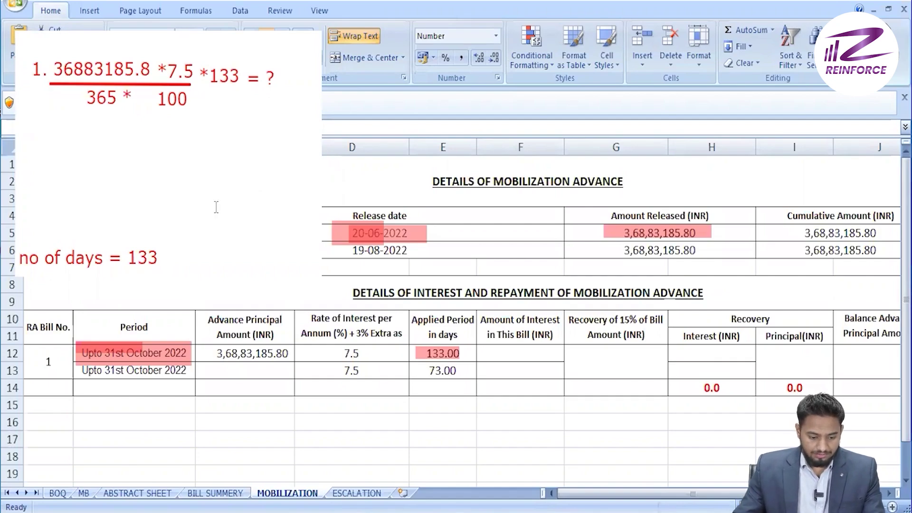
Step: Clear all screen annotations and return to the mobilization sheet
drag(215, 208, 482, 208)
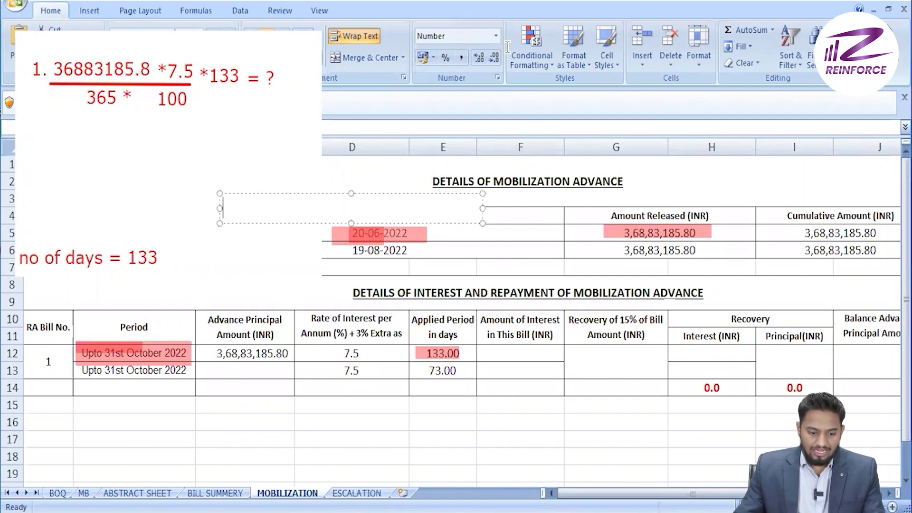
key(Escape)
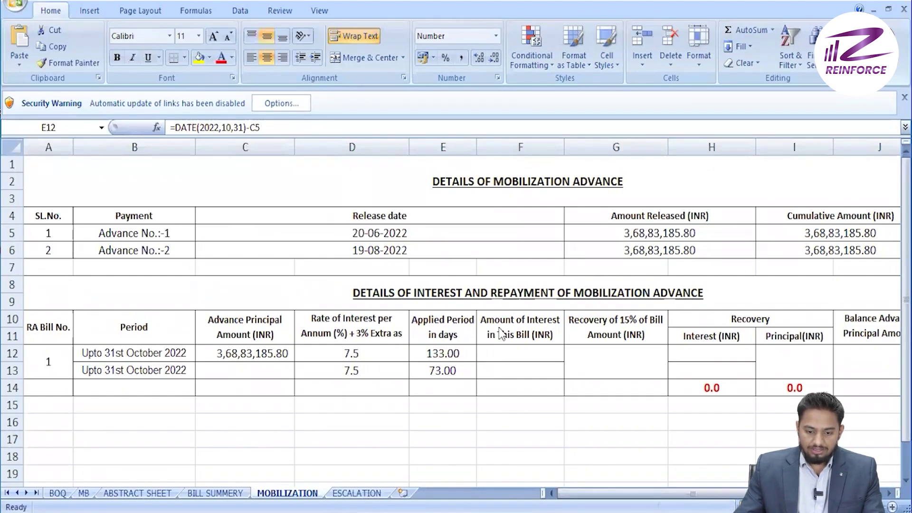
key(Escape)
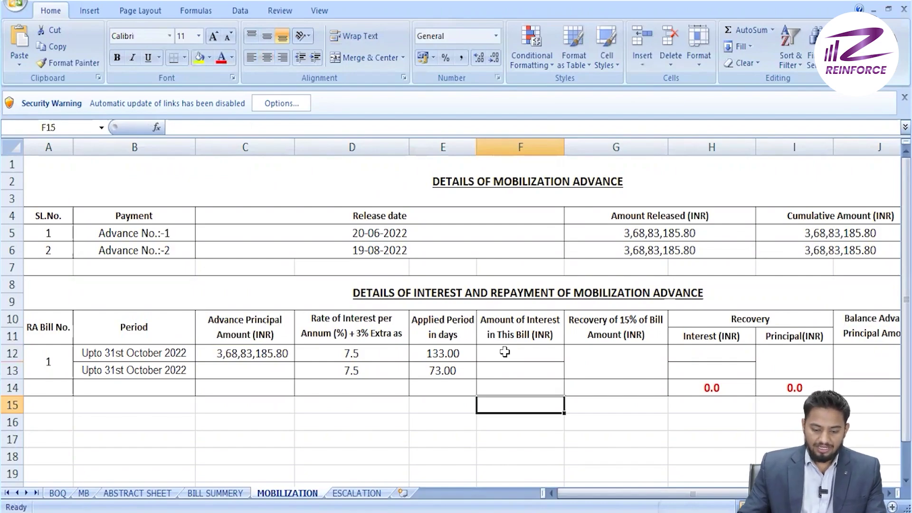
Step: Calculate the first advance's interest for this bill in F12 with the formula =(C12*D12%*E12)/365
click(504, 351)
text(=)
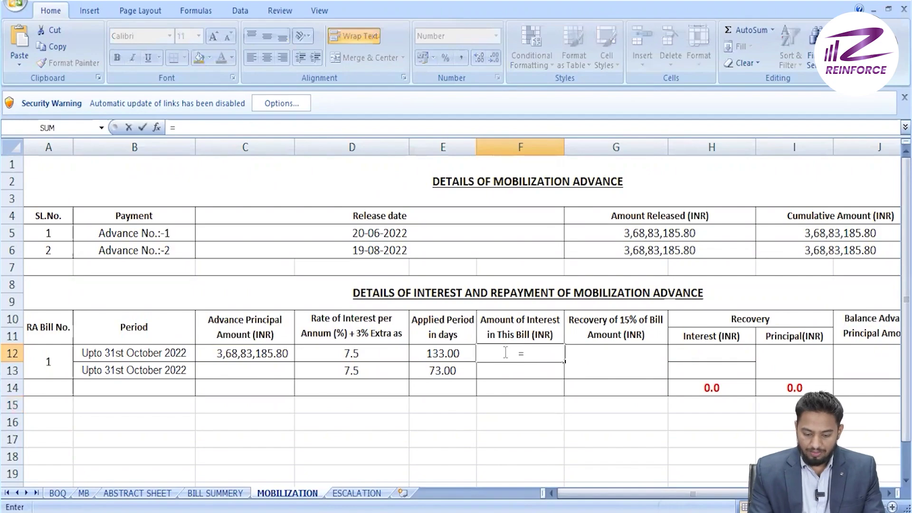
text(()
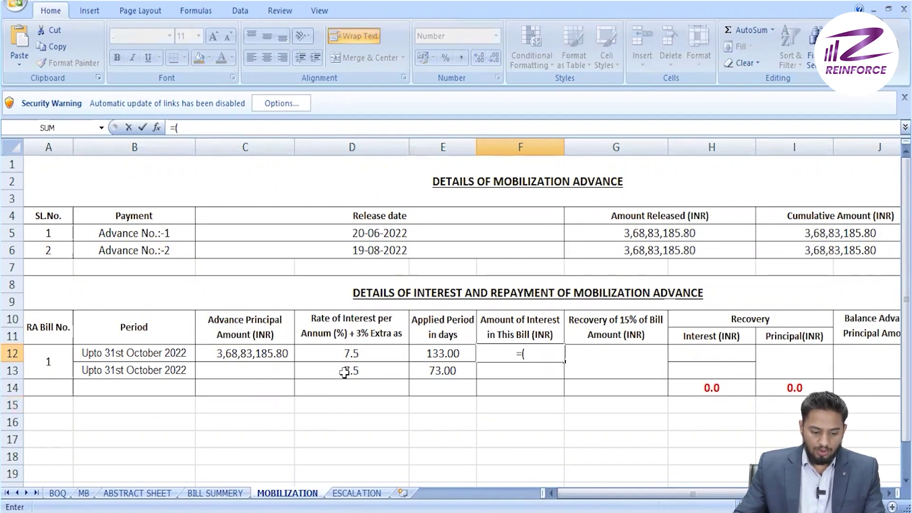
click(236, 357)
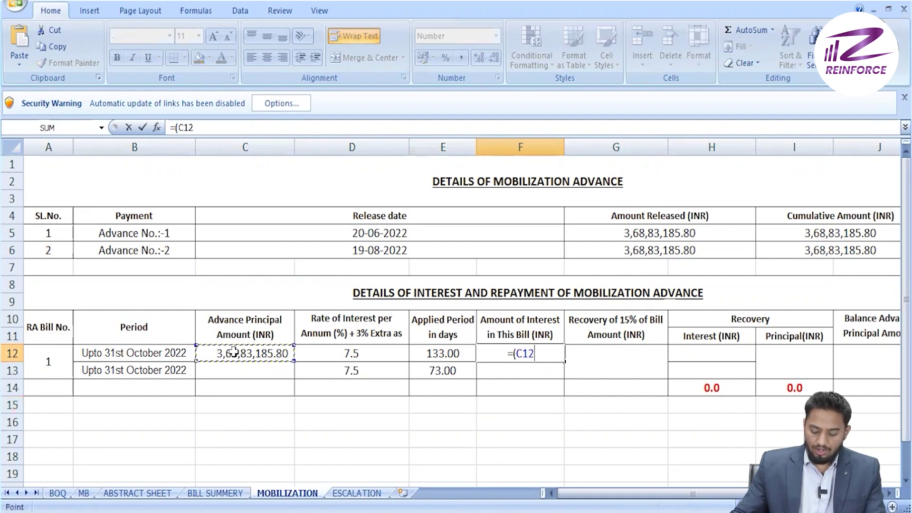
text(*)
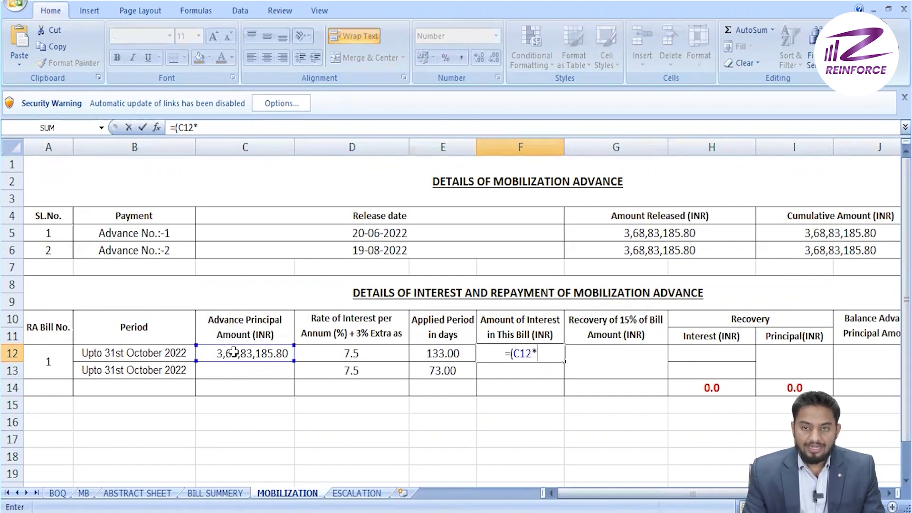
click(311, 355)
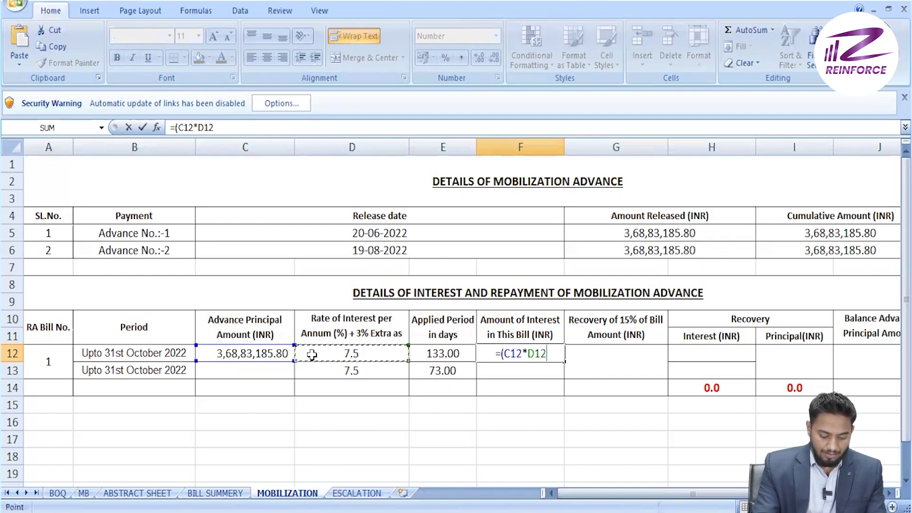
text(%)
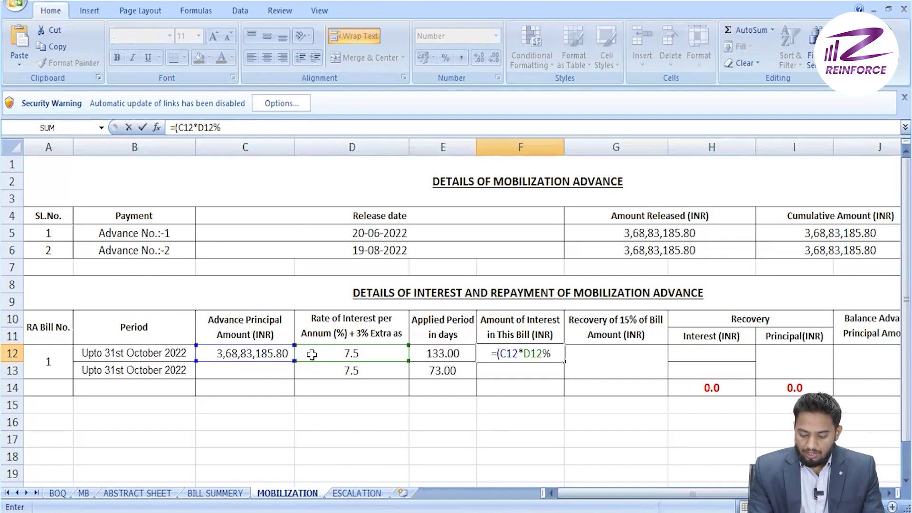
text(*)
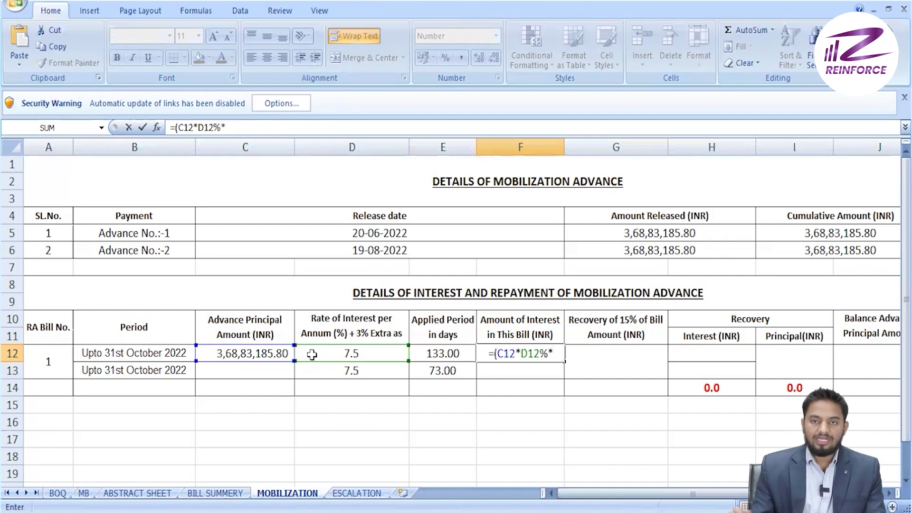
click(437, 355)
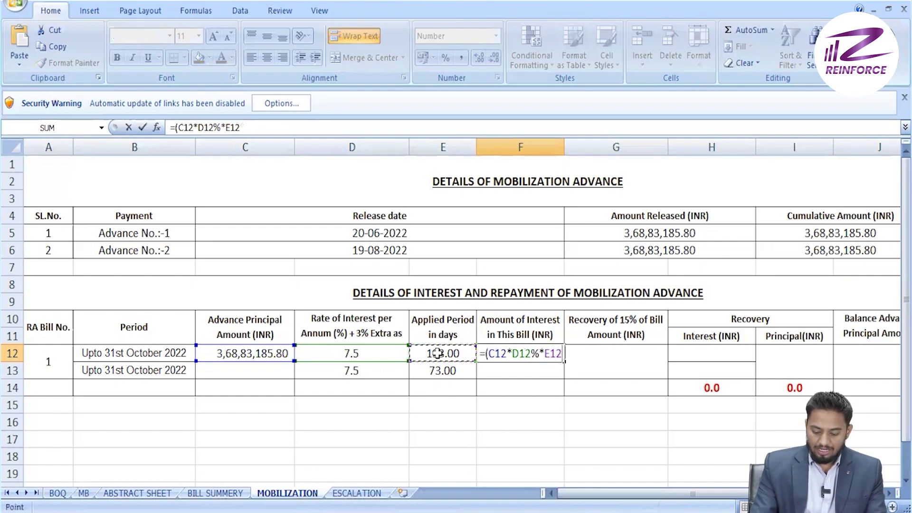
text()/)
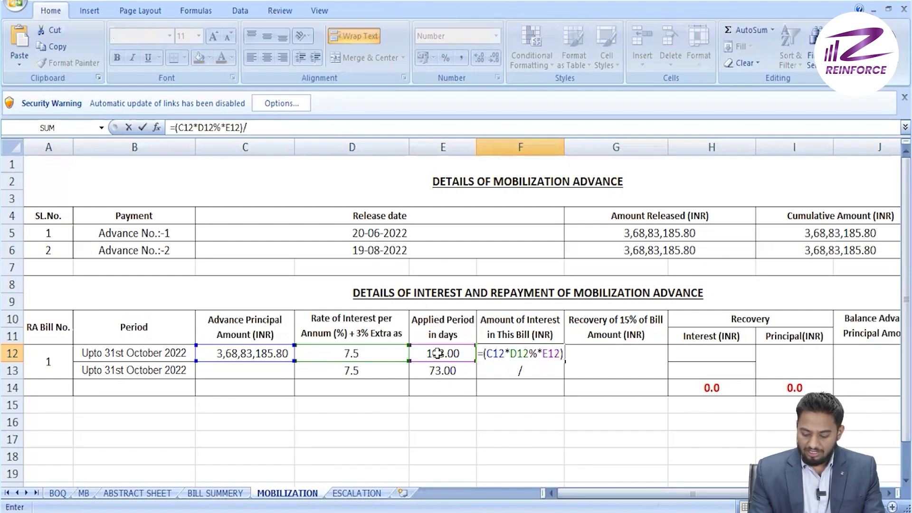
text(365)
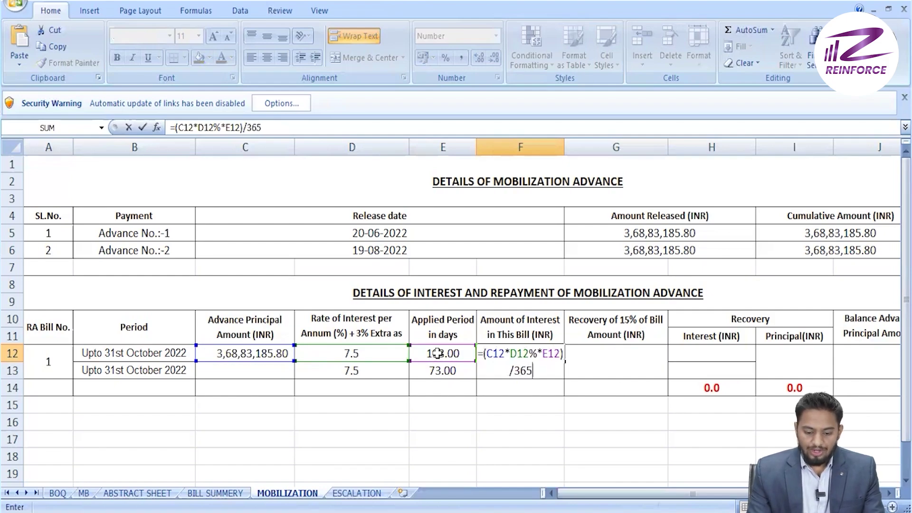
key(Return)
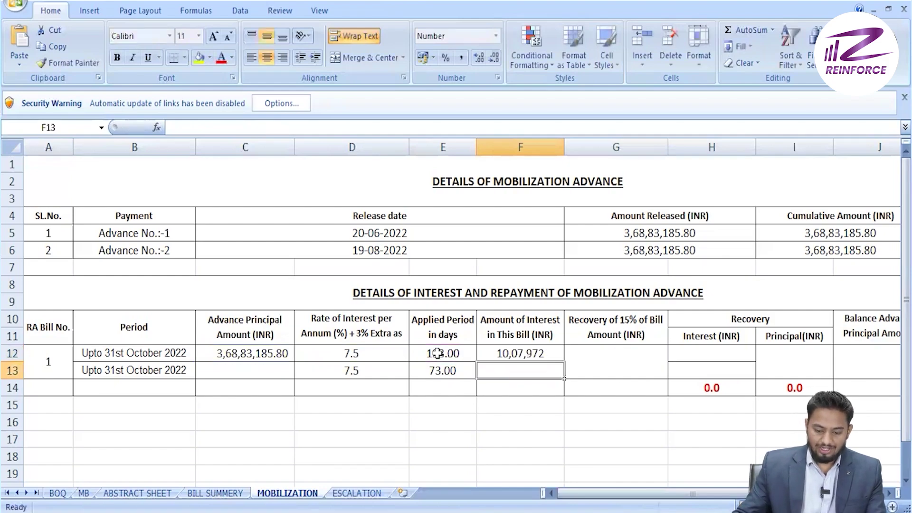
click(505, 357)
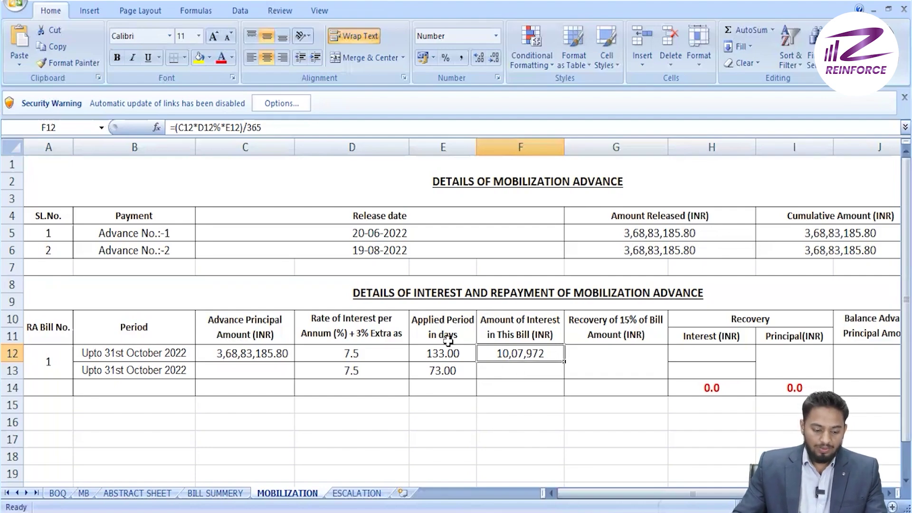
Step: Link the second advance's principal amount in C13 to the amount released for Advance No.:-2 with =G6
click(6, 369)
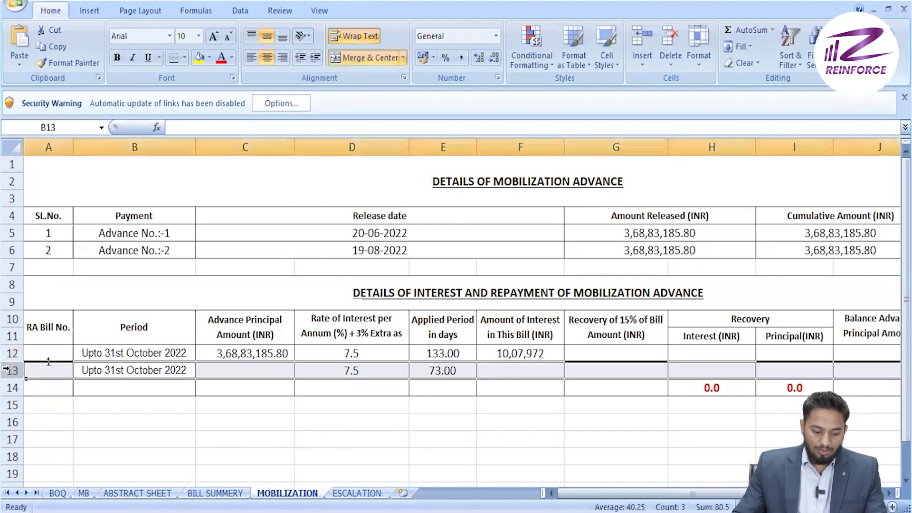
click(229, 370)
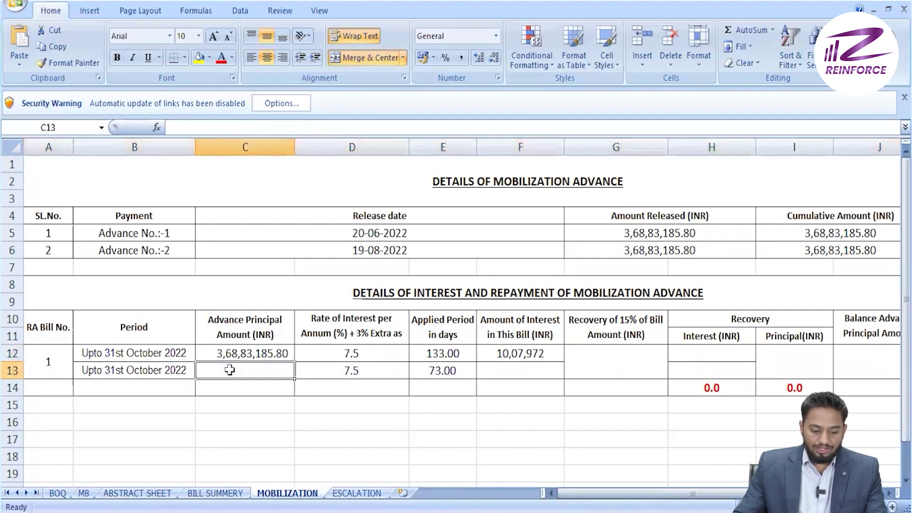
text(=)
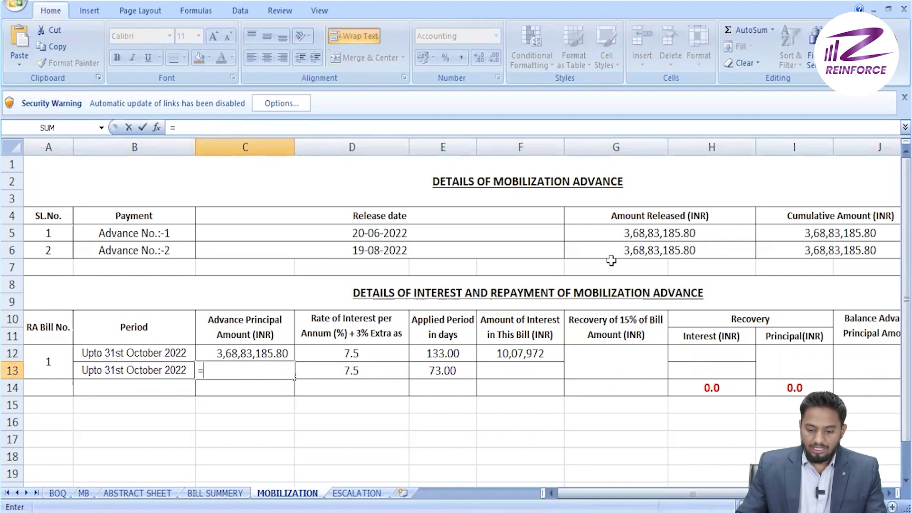
click(601, 245)
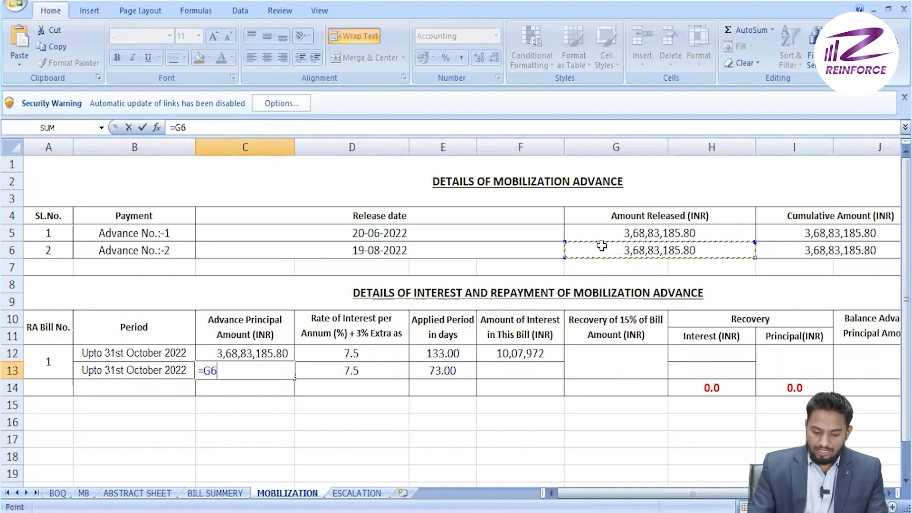
key(Return)
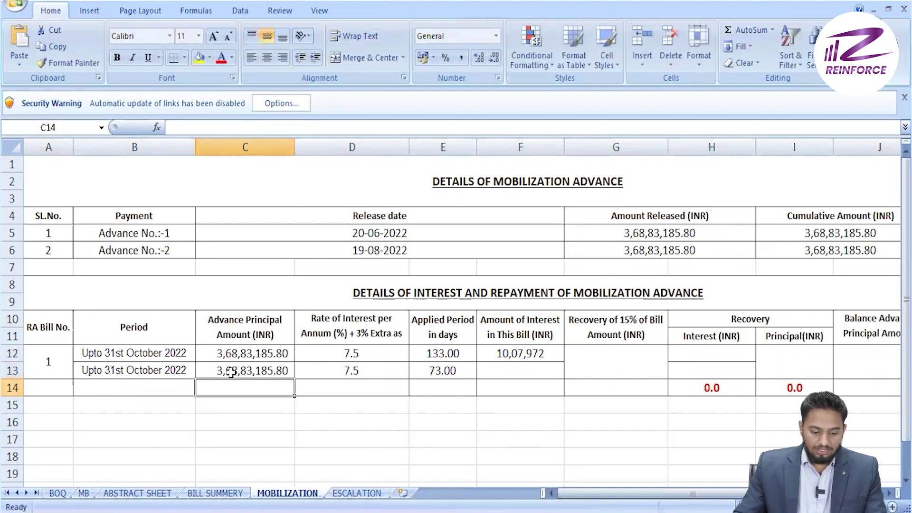
click(245, 371)
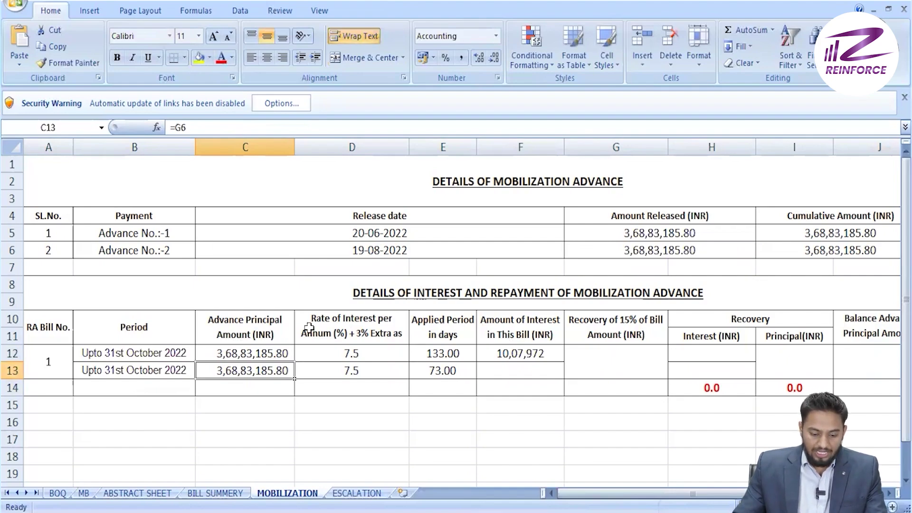
Step: Examine the second advance's interest rate, applied-period formula, release date and billing period against the first advance's applied period
click(381, 372)
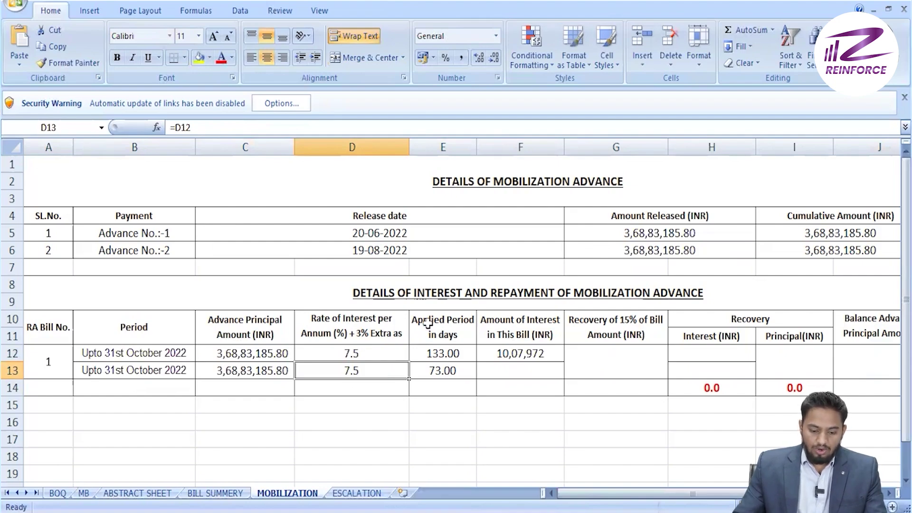
click(449, 370)
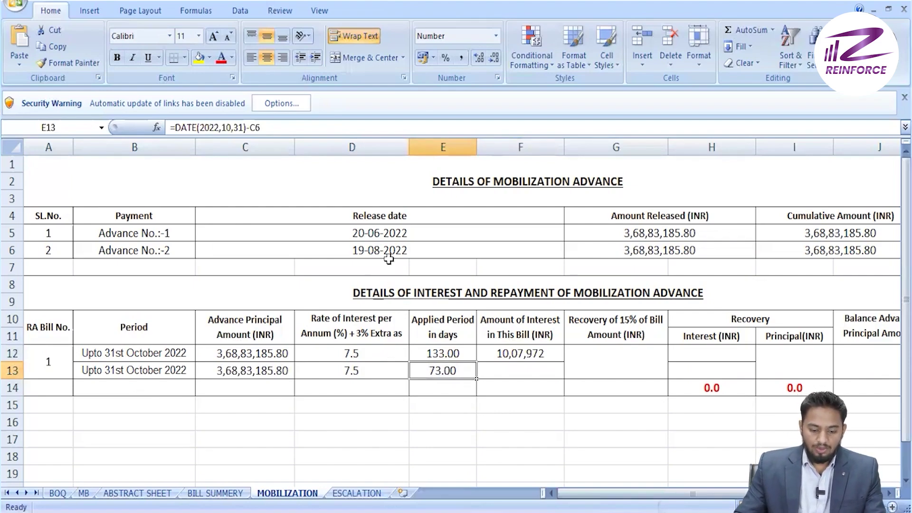
click(413, 252)
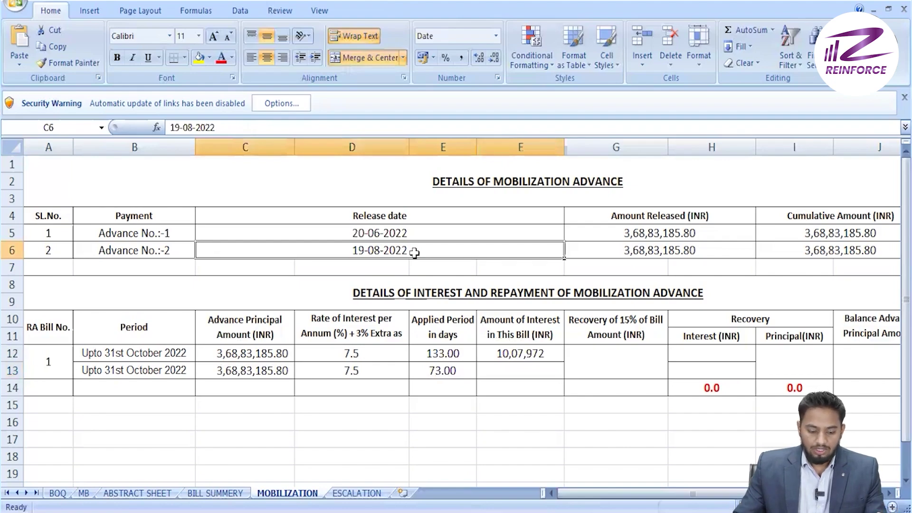
click(165, 374)
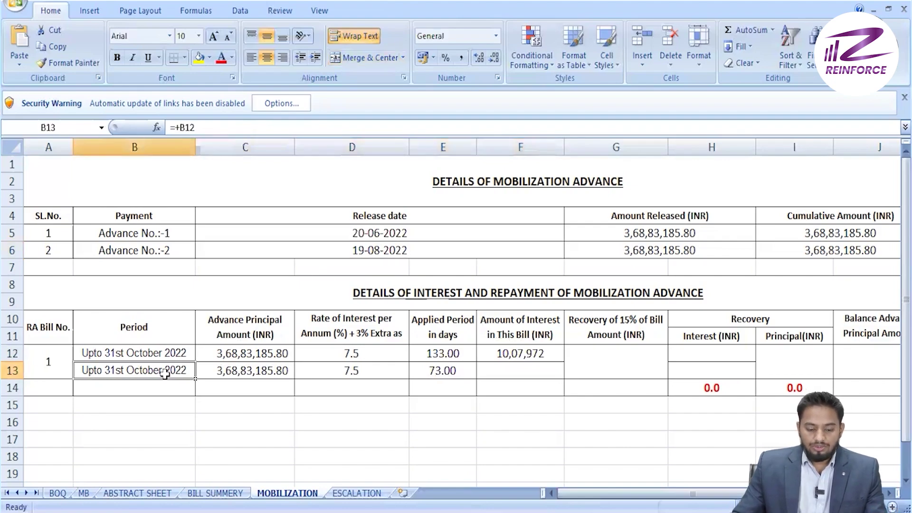
click(426, 372)
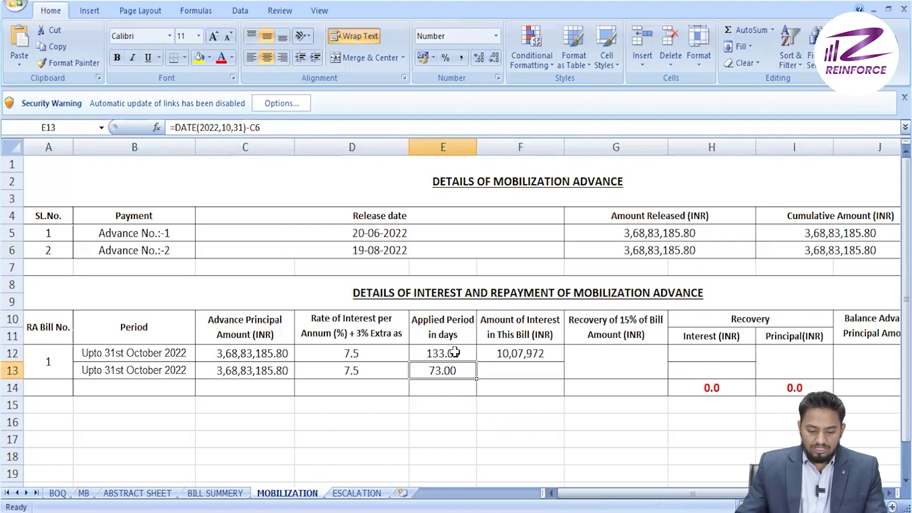
click(455, 352)
click(453, 369)
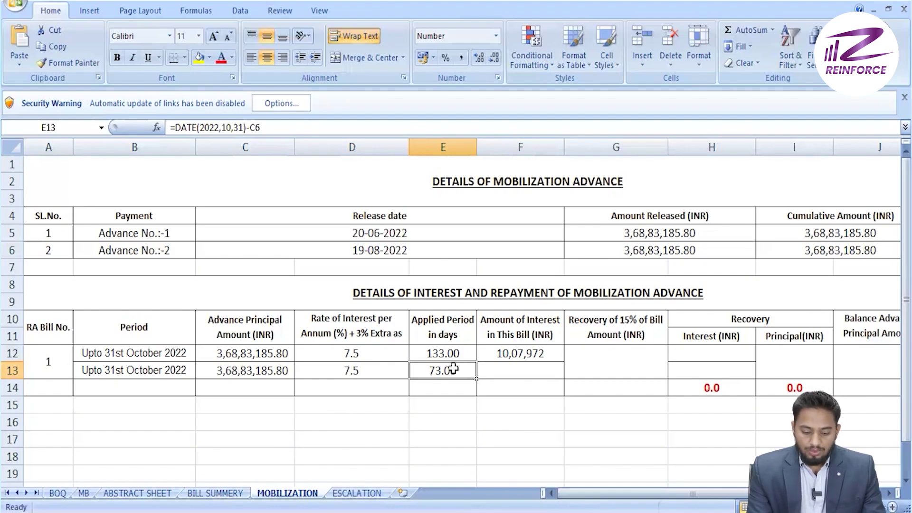
Step: Calculate the second advance's interest for this bill in F13 with the formula =(C13*D13%*73)/365
click(507, 365)
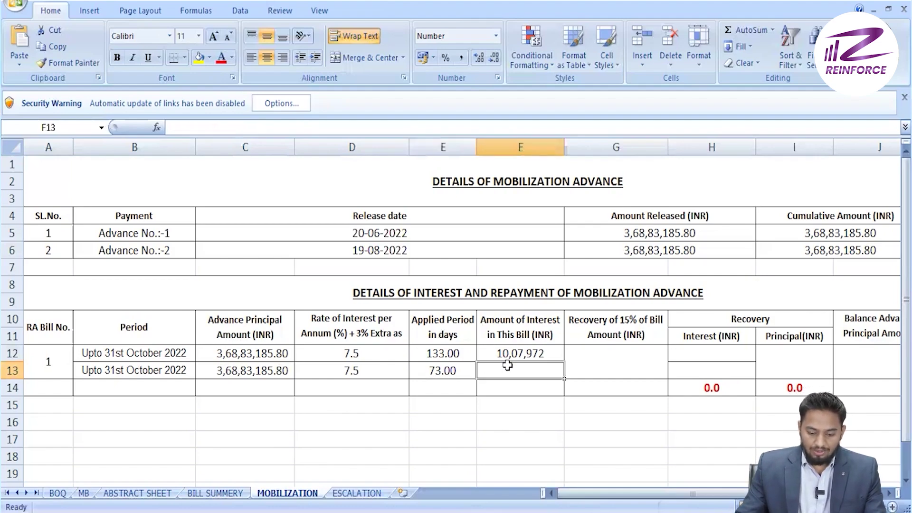
text(=()
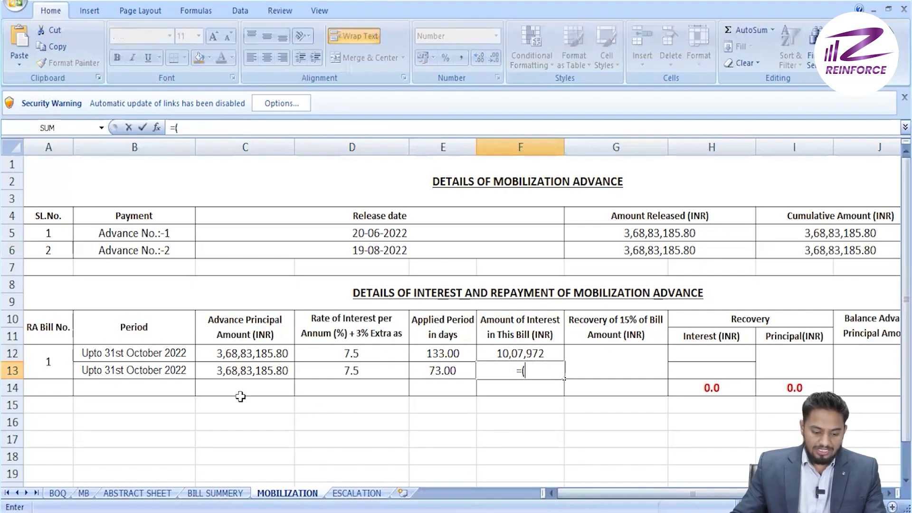
click(244, 370)
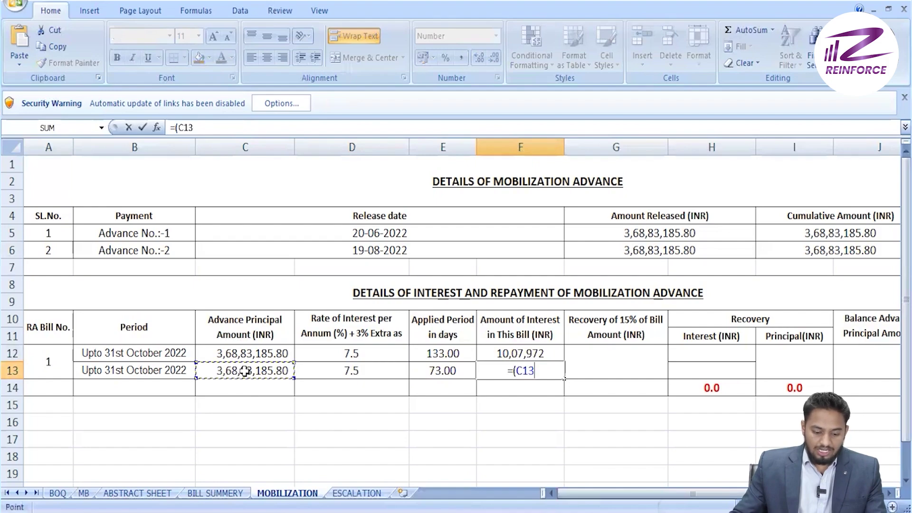
text(*)
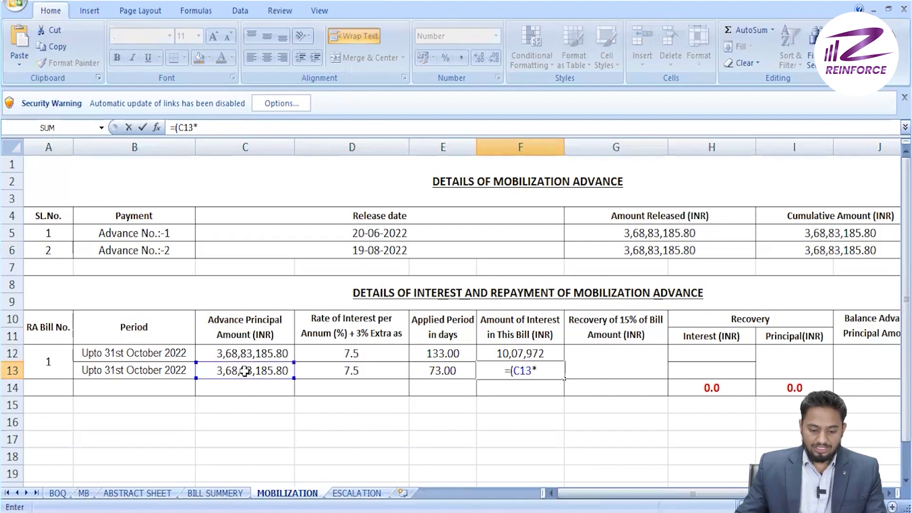
click(340, 369)
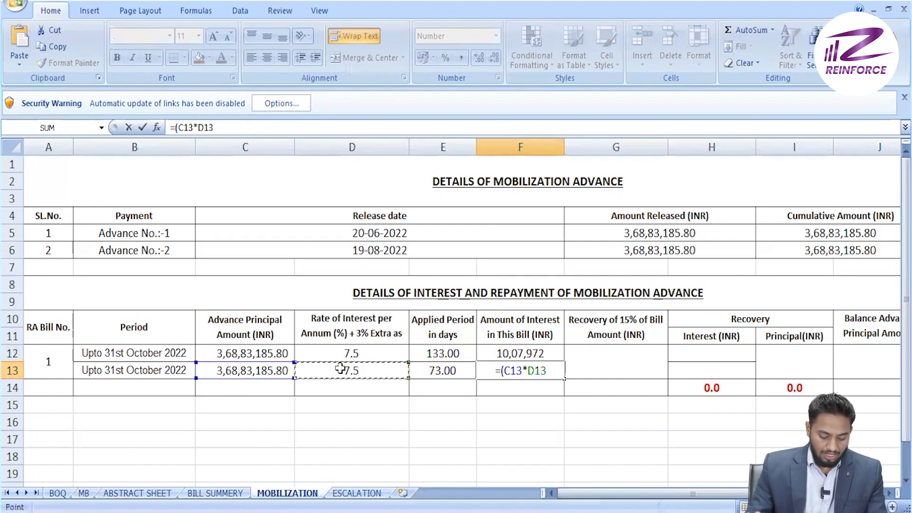
text(%)
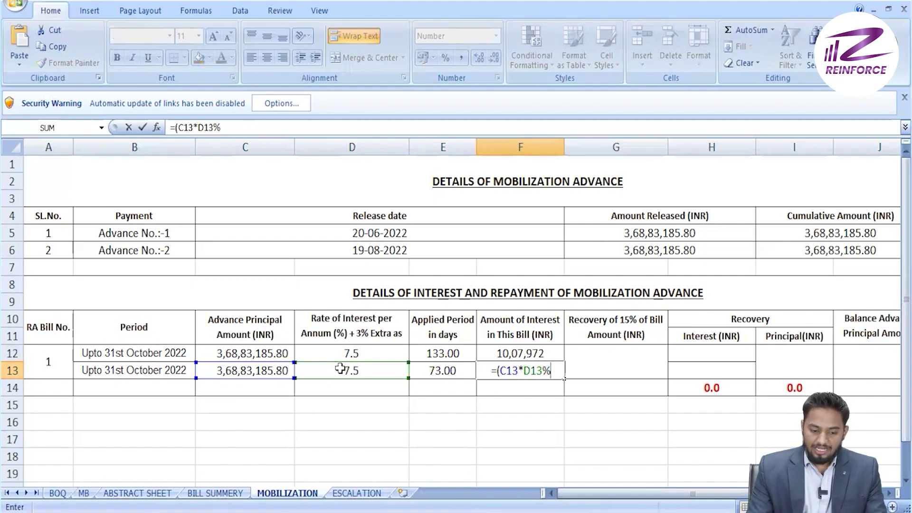
text(*)
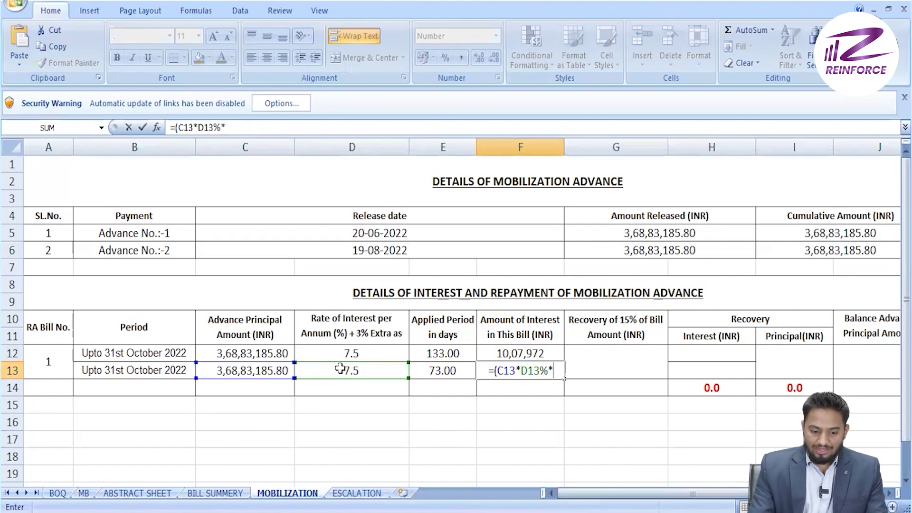
text(73)
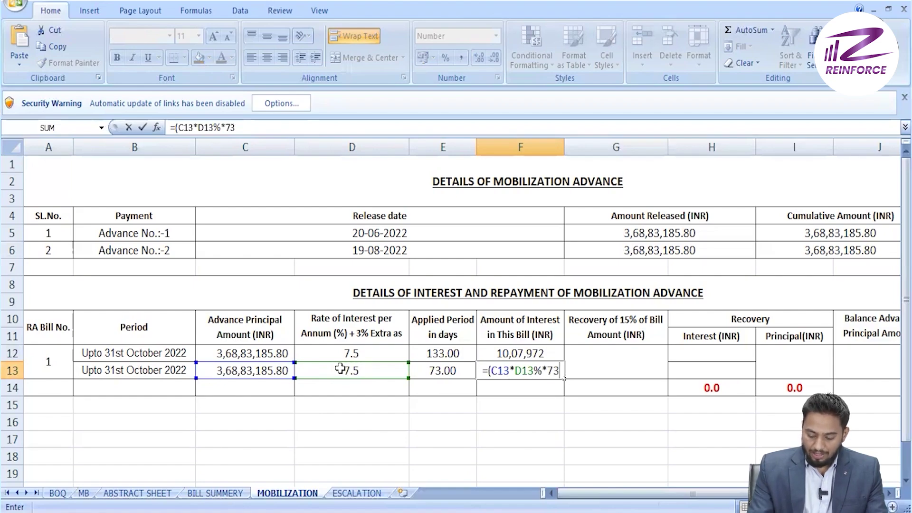
text())
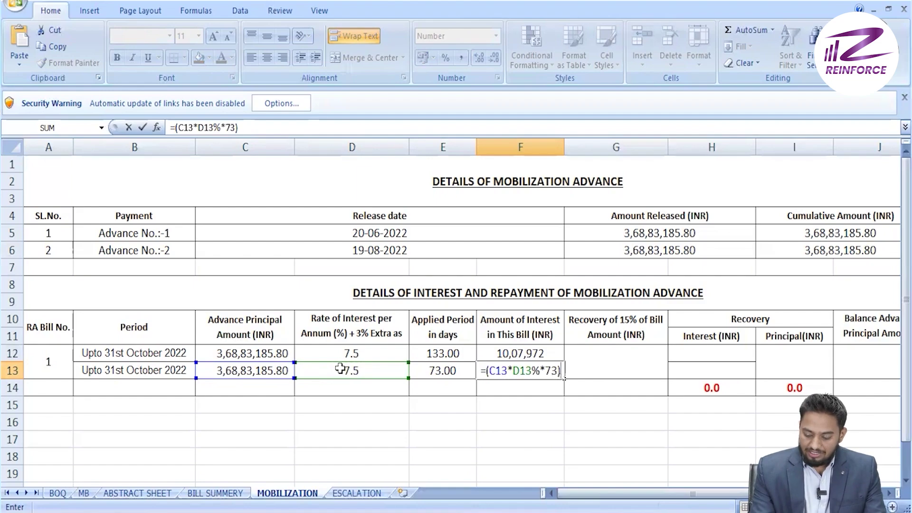
text(/365)
key(Return)
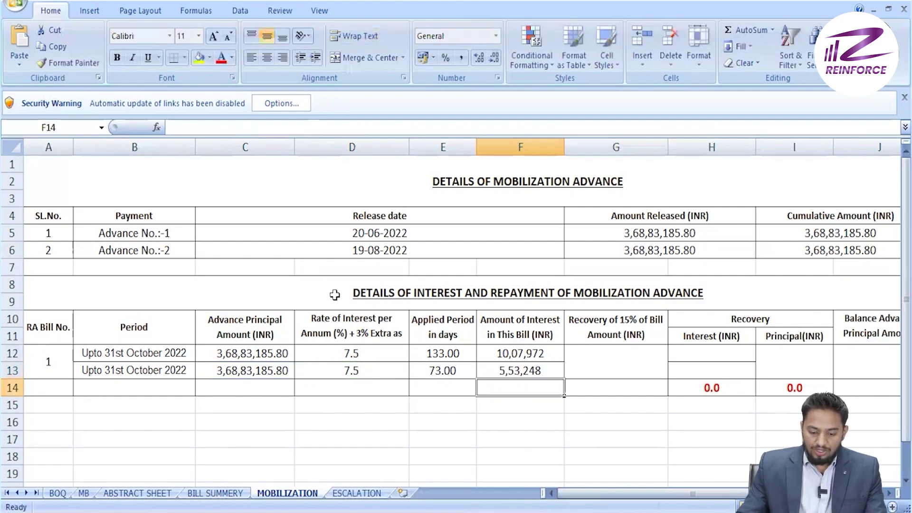
Step: Select the interest amount in F13 and write "= 36883185*7.5" as red annotation text on the white overlay box
click(523, 371)
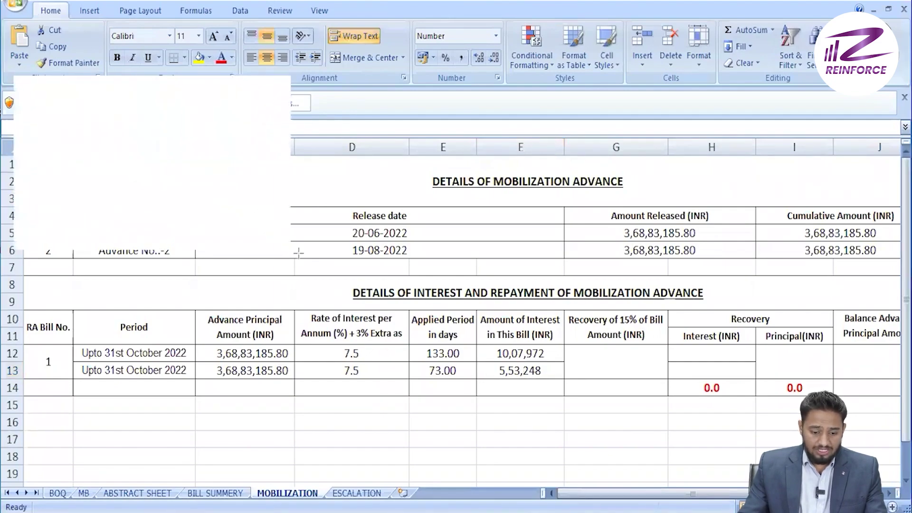
click(31, 113)
text(=)
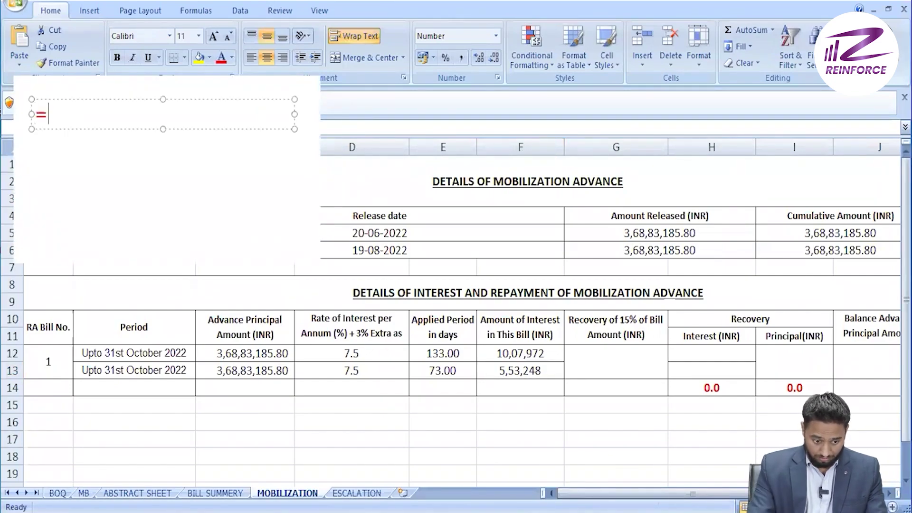
text( 36)
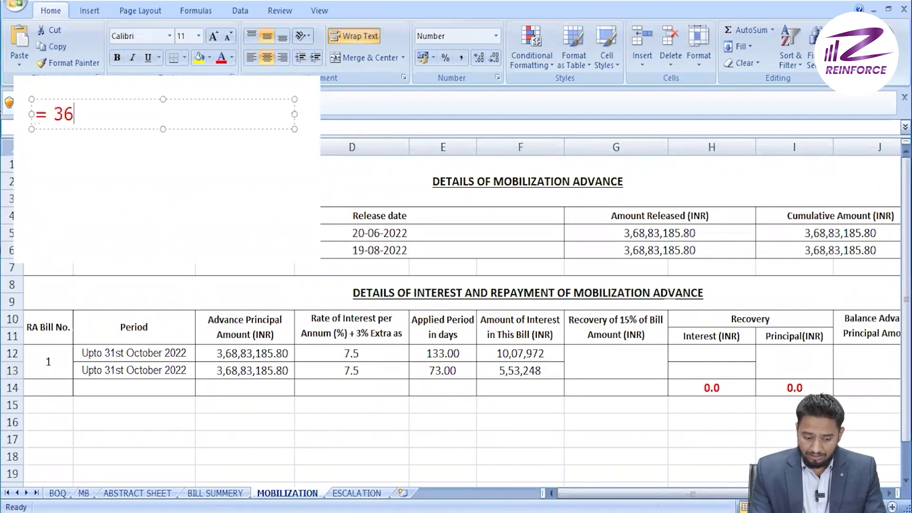
text(883)
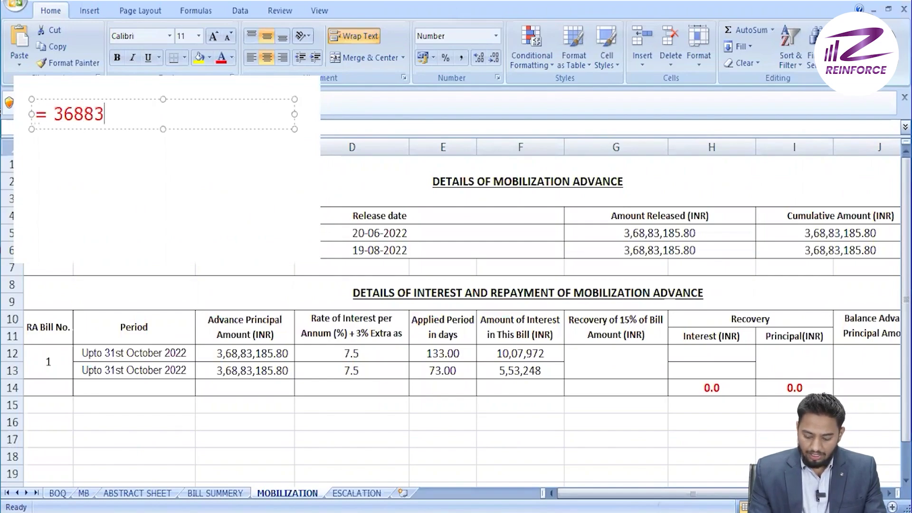
text(185)
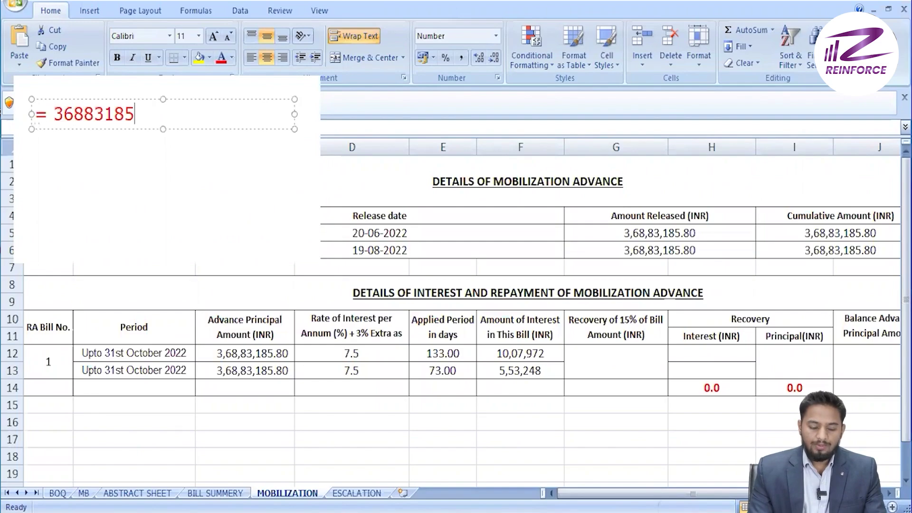
text(*)
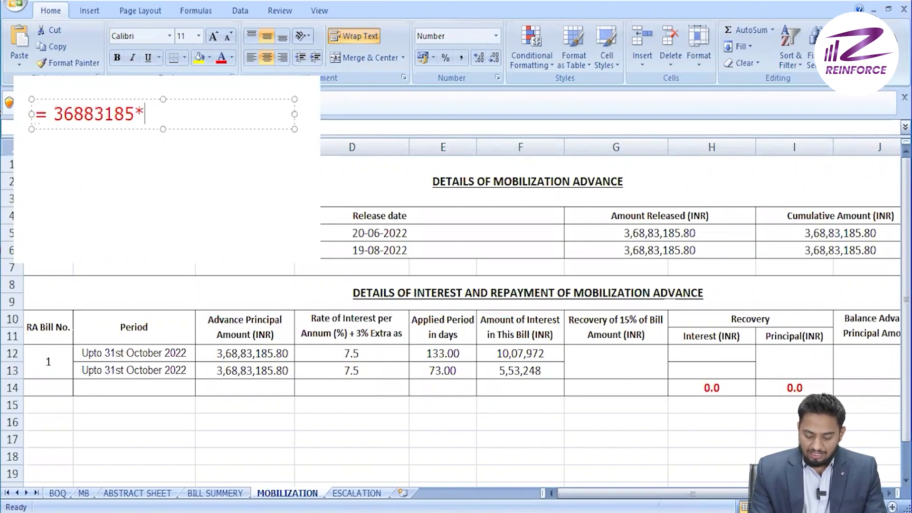
text(7.5)
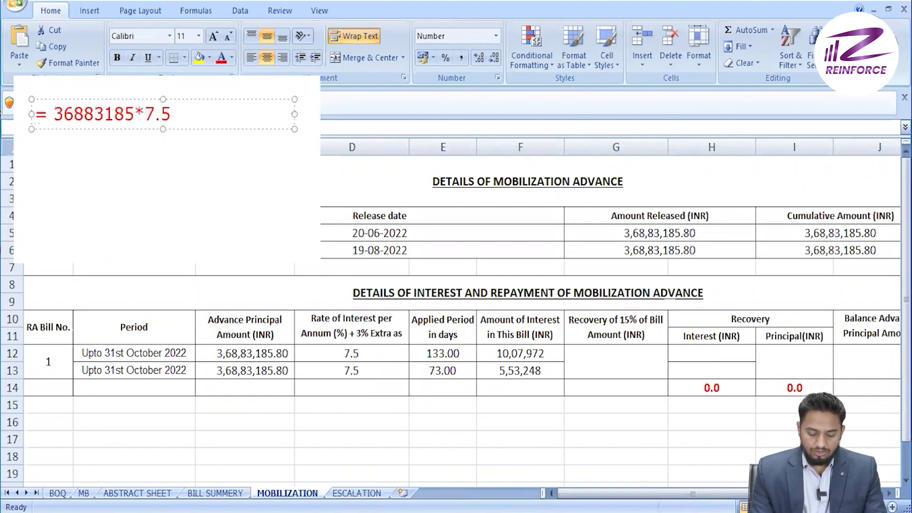
click(132, 130)
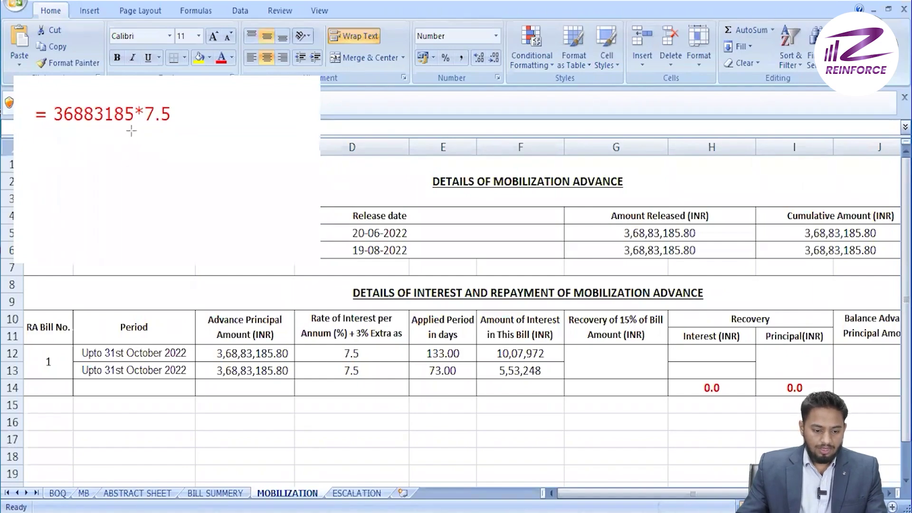
Step: Draw a red fraction line beneath the annotated expression and write the denominator "100 *365" under it
drag(44, 125, 291, 125)
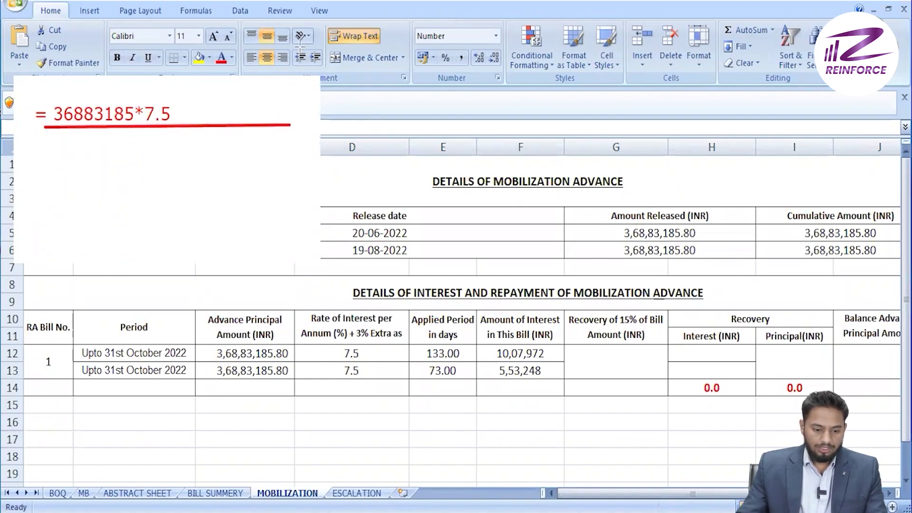
drag(159, 120, 422, 149)
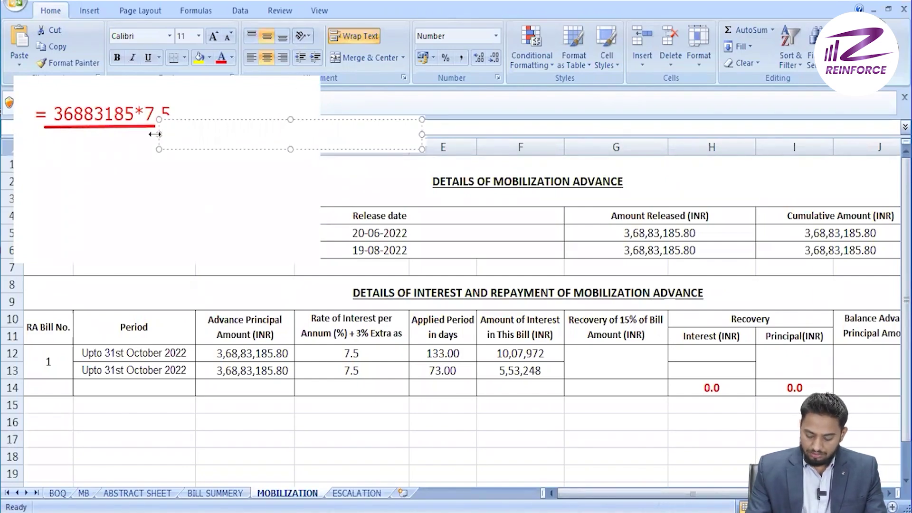
text(00)
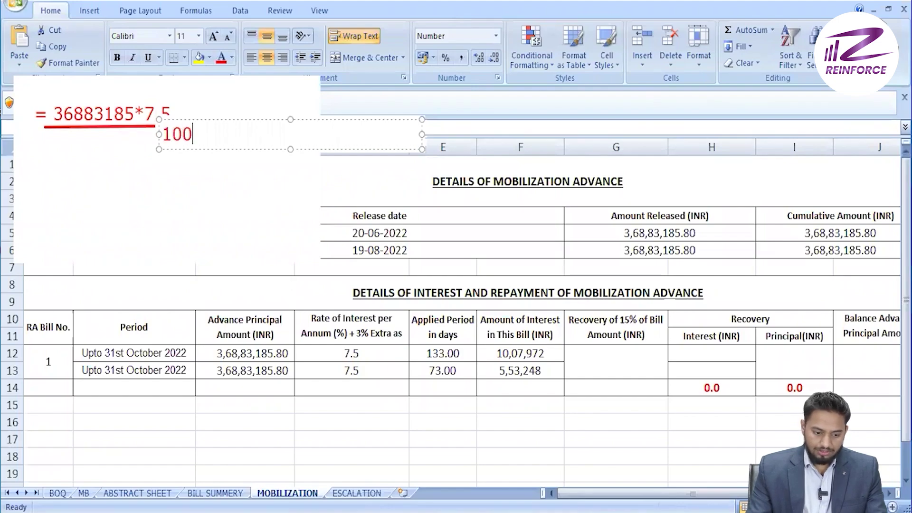
drag(170, 120, 145, 128)
click(146, 165)
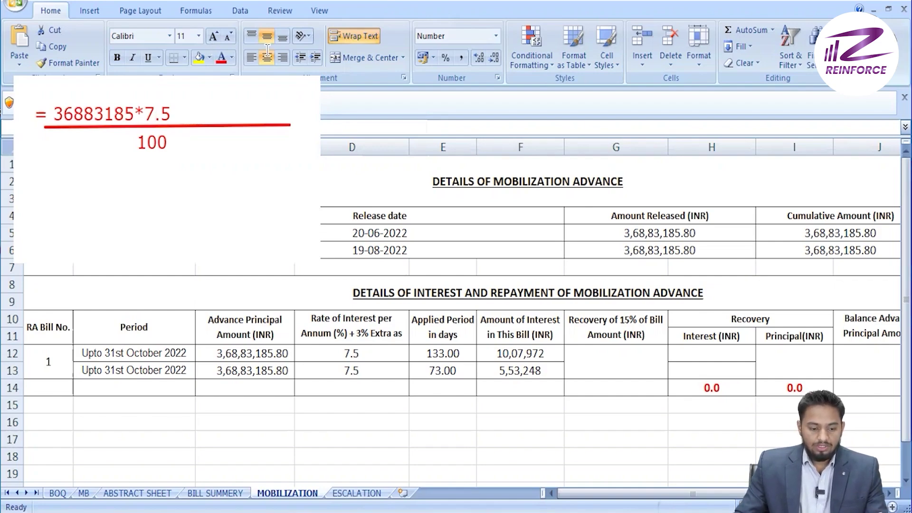
click(173, 140)
text(*365)
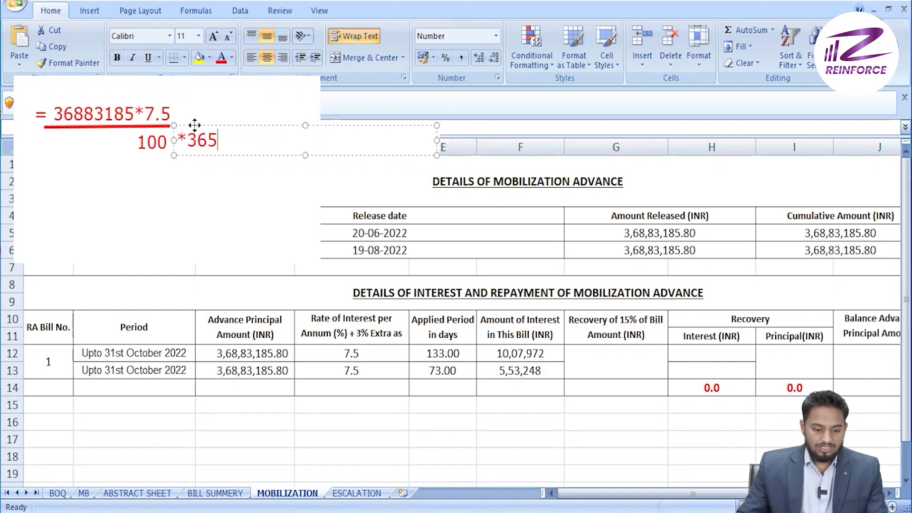
drag(170, 125, 290, 125)
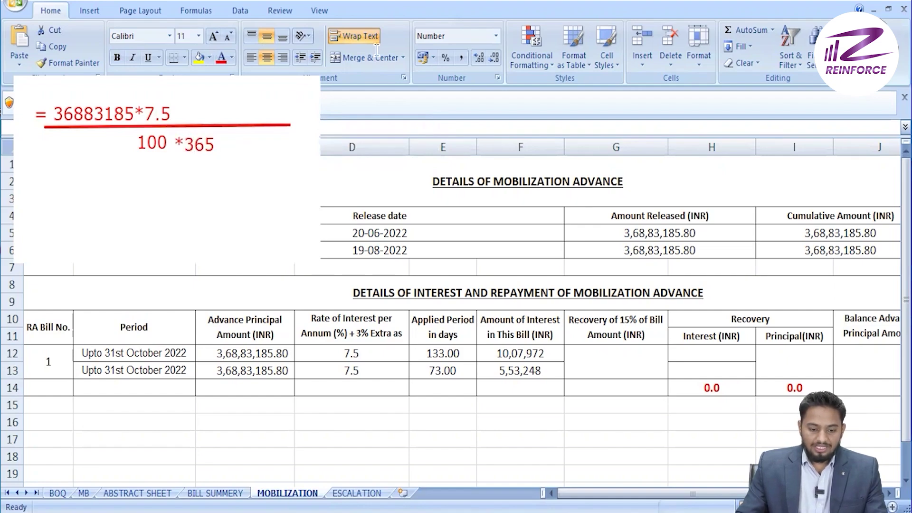
Step: Highlight the applied period in E13 with translucent red and extend the annotated numerator with "*73"
drag(417, 371, 450, 371)
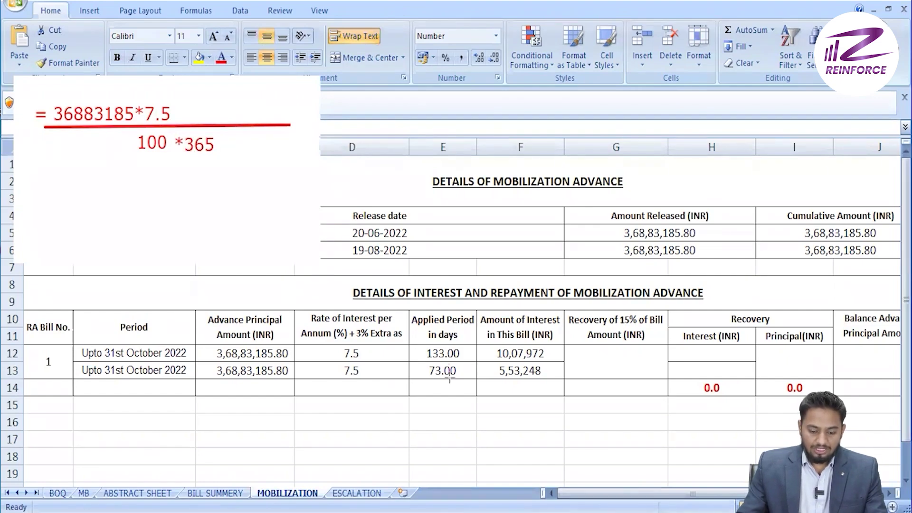
click(172, 115)
text(*73)
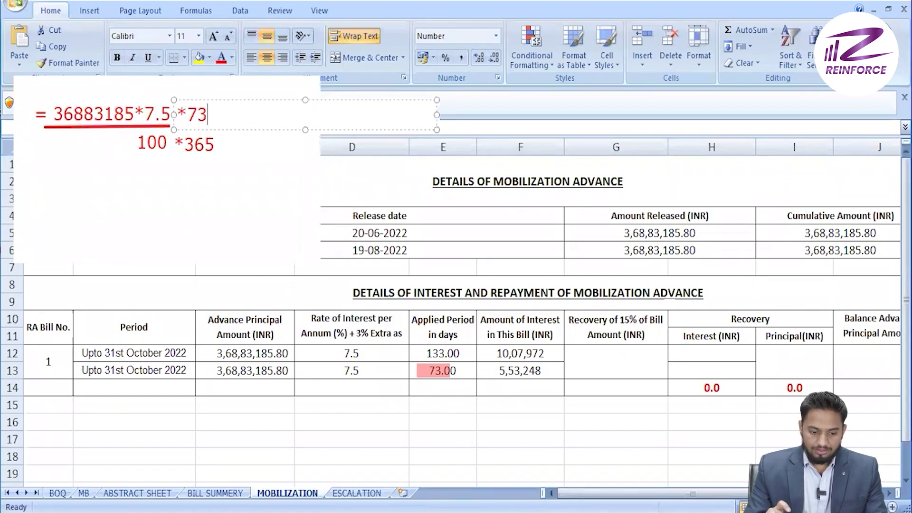
click(120, 212)
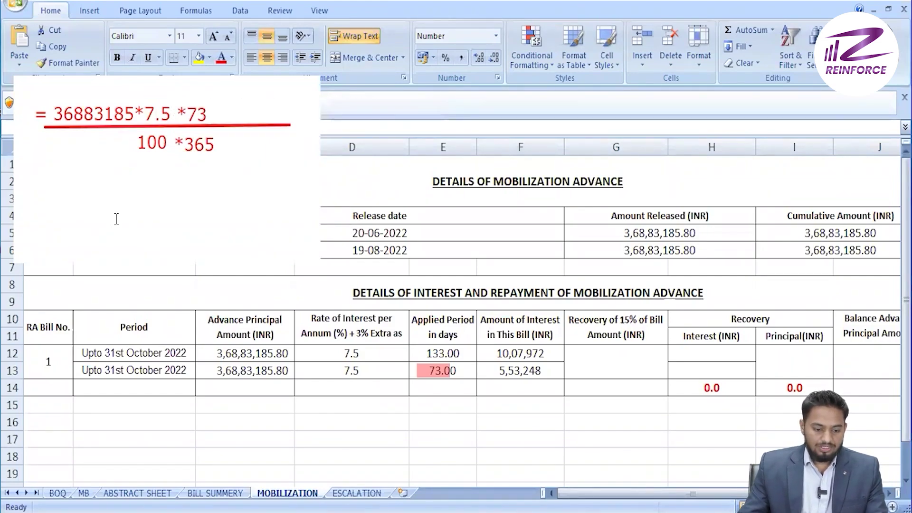
Step: Write the result "= 553248 rs" as red annotation text below the fraction and close the annotation overlay
click(38, 198)
text(= ?)
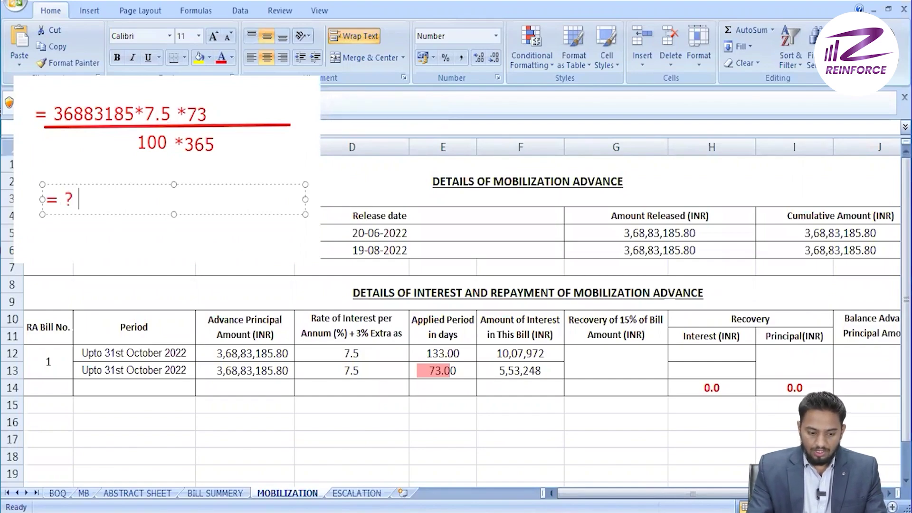
key(BackSpace)
key(BackSpace)
text(4)
key(BackSpace)
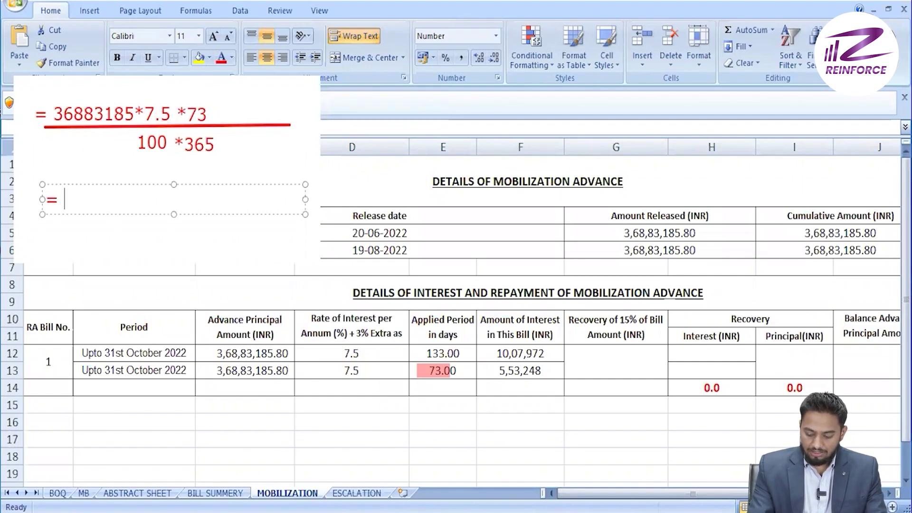
text(553)
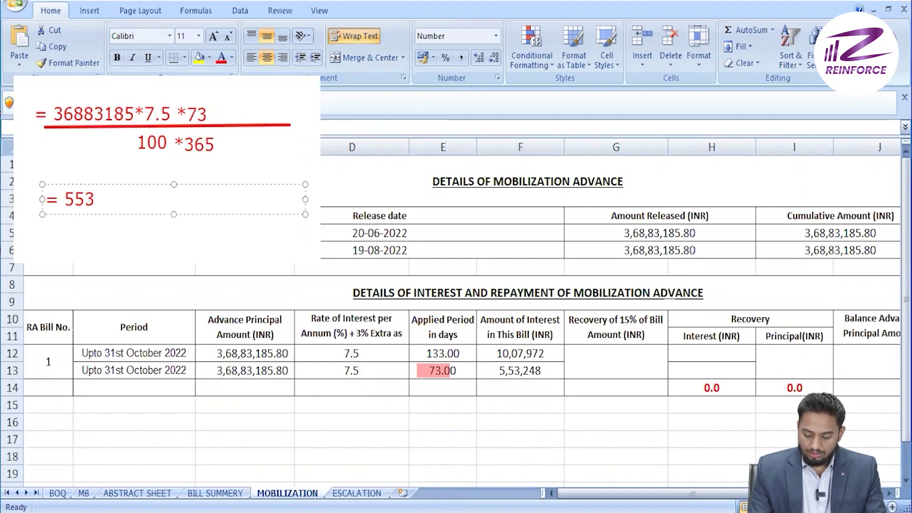
text(248)
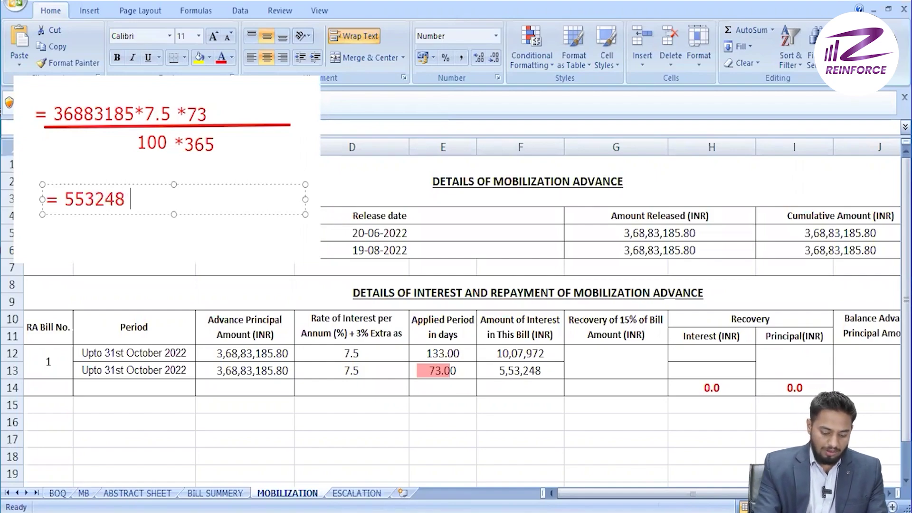
text( rs)
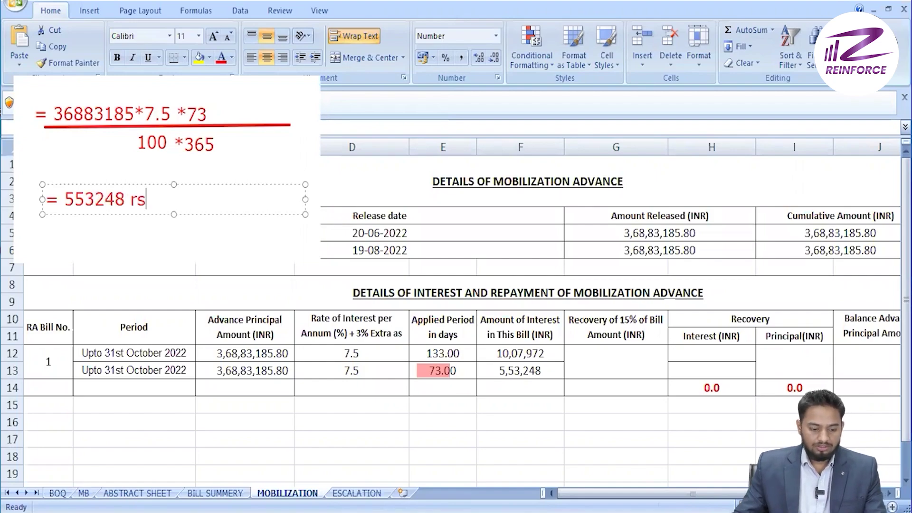
click(99, 276)
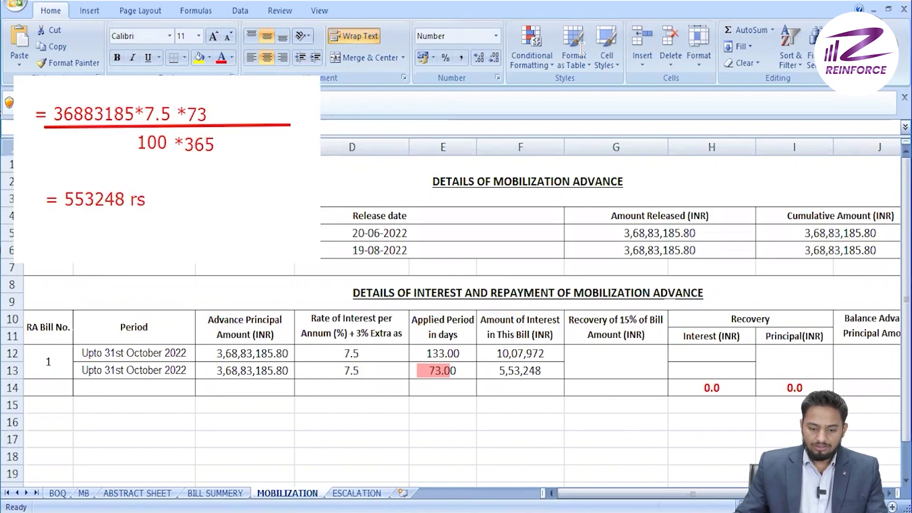
key(Escape)
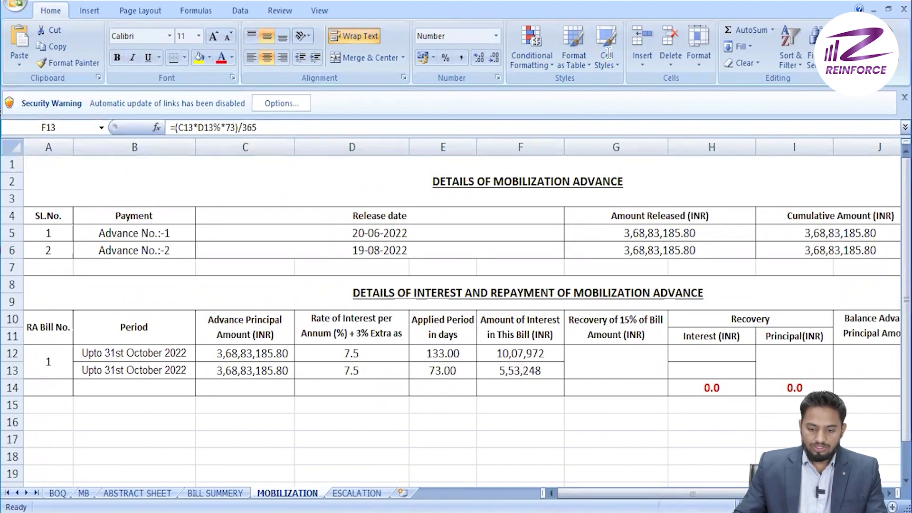
Step: Calculate the 15% recovery of the bill amount in G12 with the formula ='BILL SUMMERY'!D22*15/100
click(496, 369)
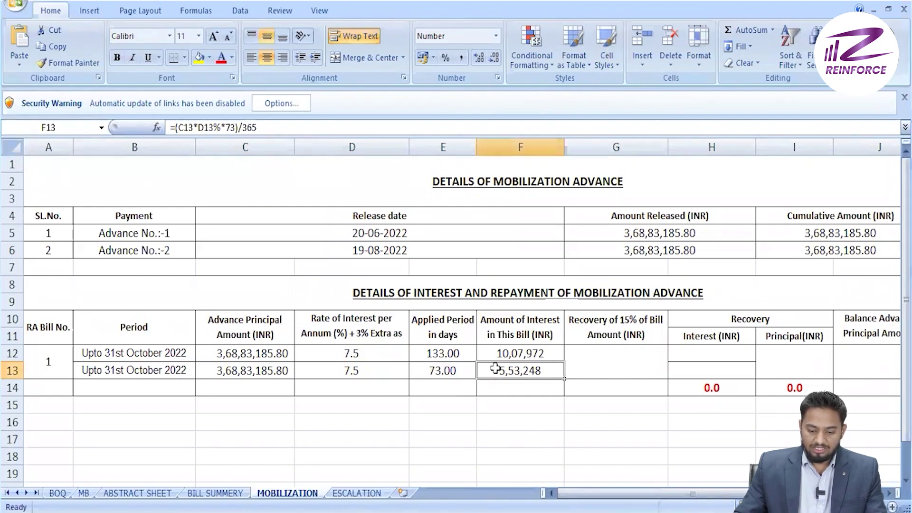
click(587, 361)
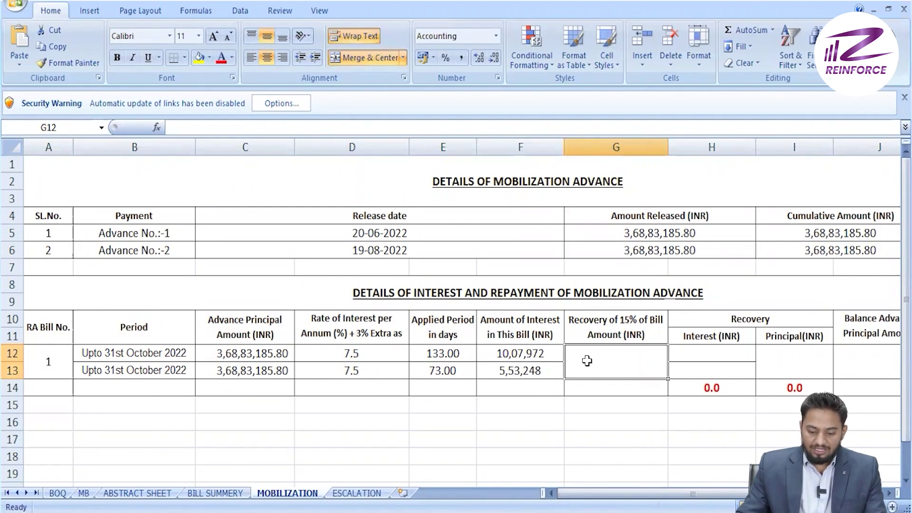
text(=)
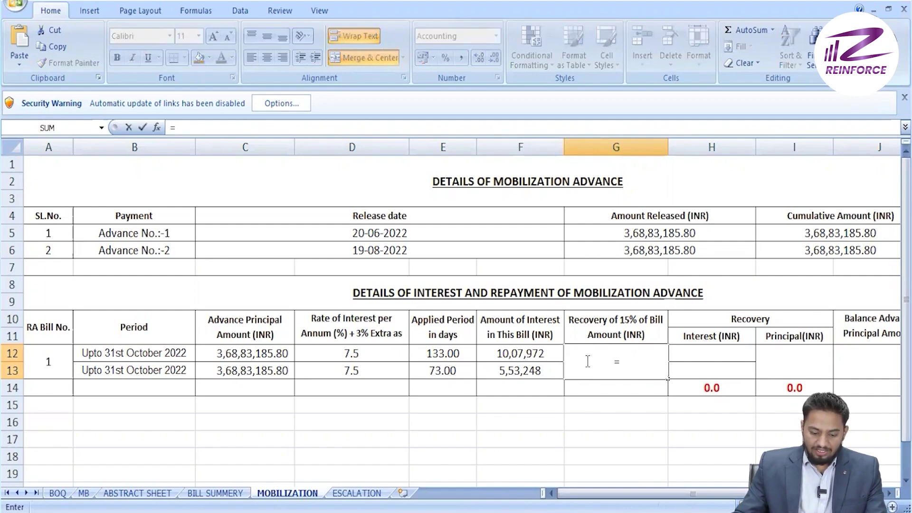
click(212, 494)
scroll(433, 436, up, 3)
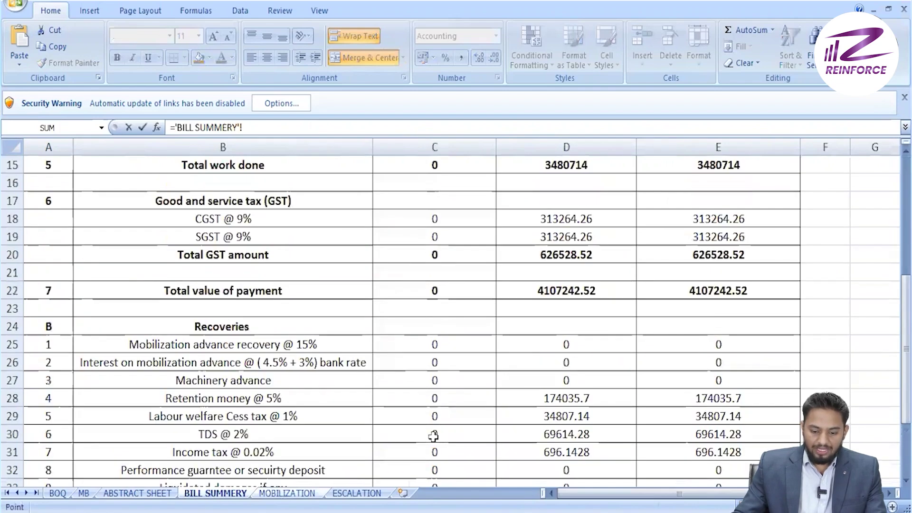
click(519, 292)
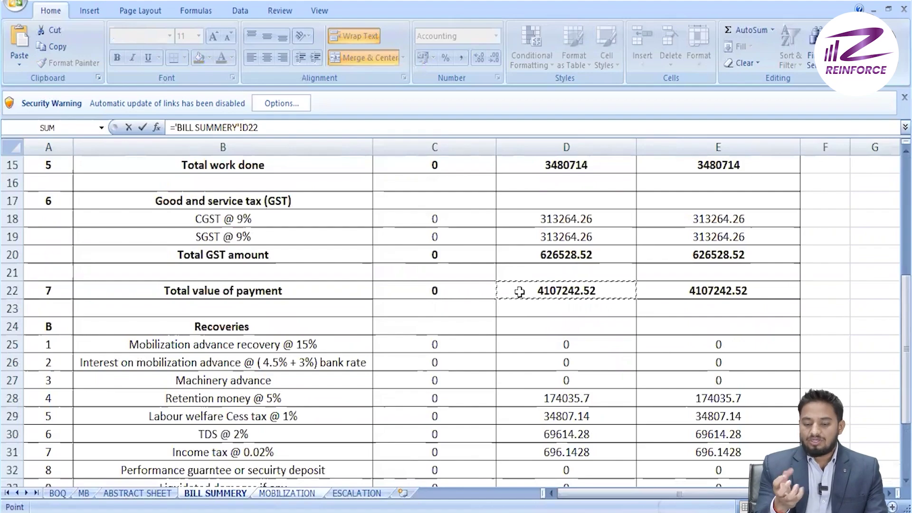
text(*)
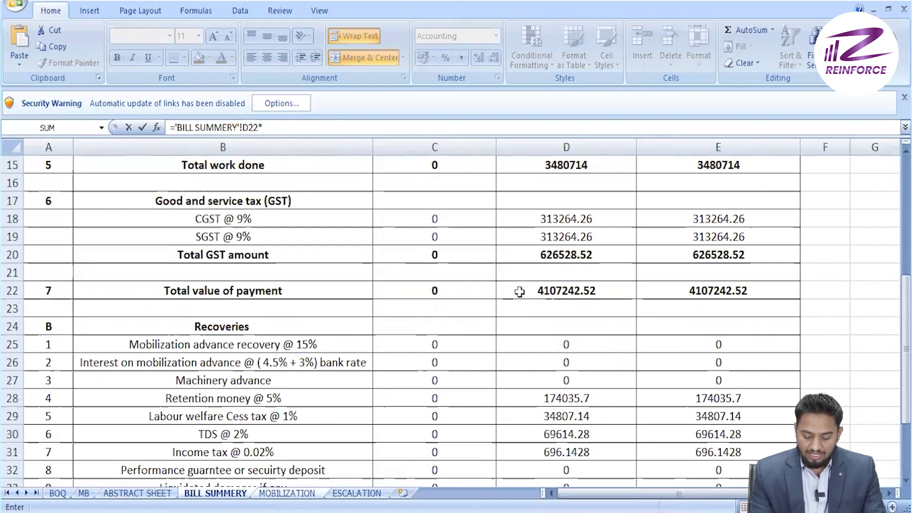
text(15/)
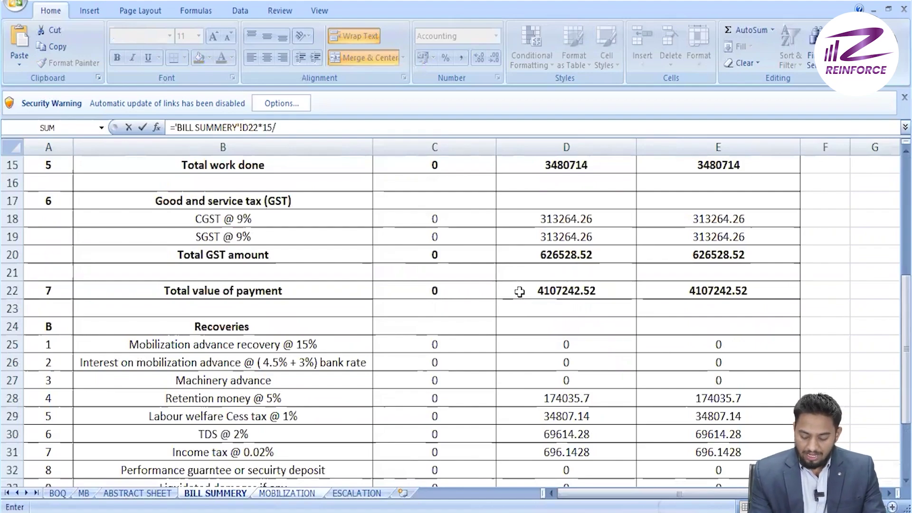
text(100)
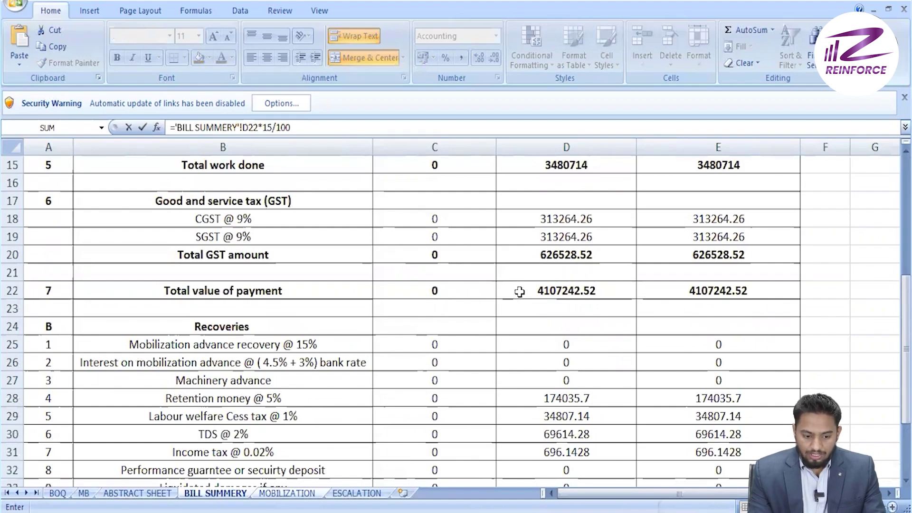
key(Return)
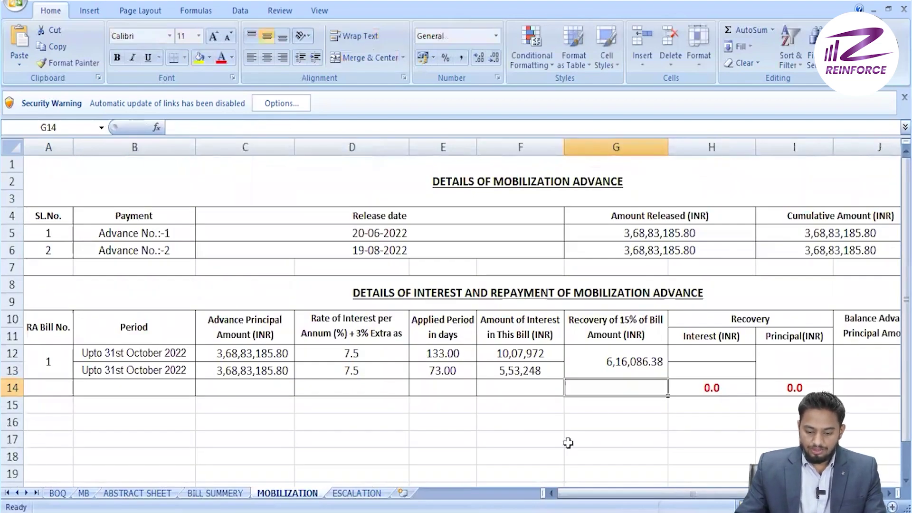
click(592, 371)
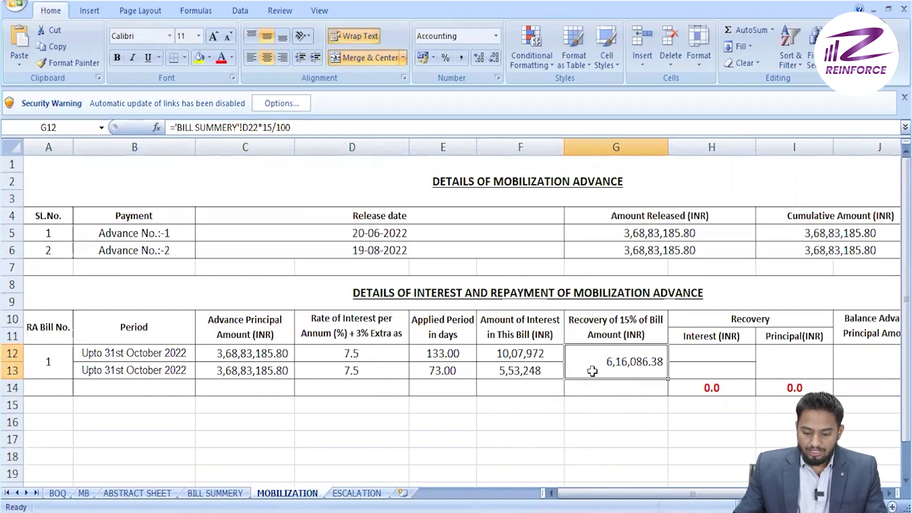
Step: Fill the interest recovery cells by linking H12 to F12 and H13 to F13
click(687, 350)
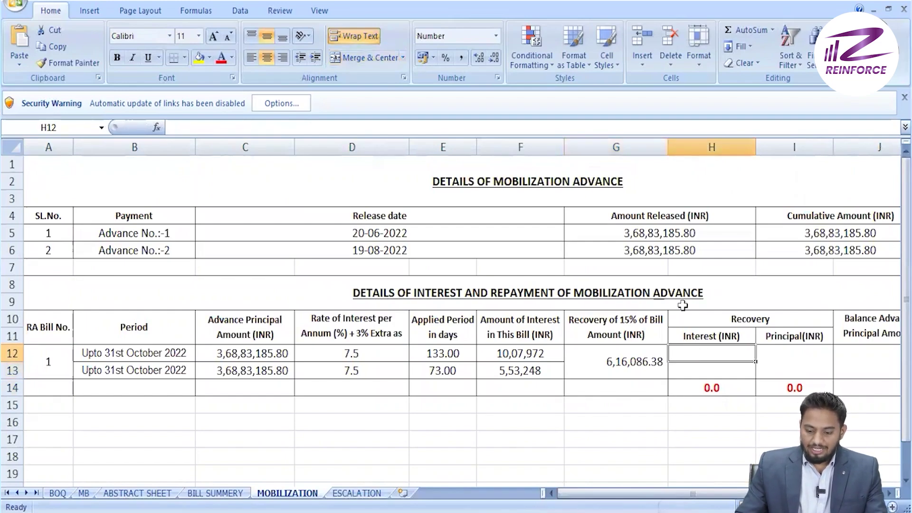
click(688, 320)
click(680, 355)
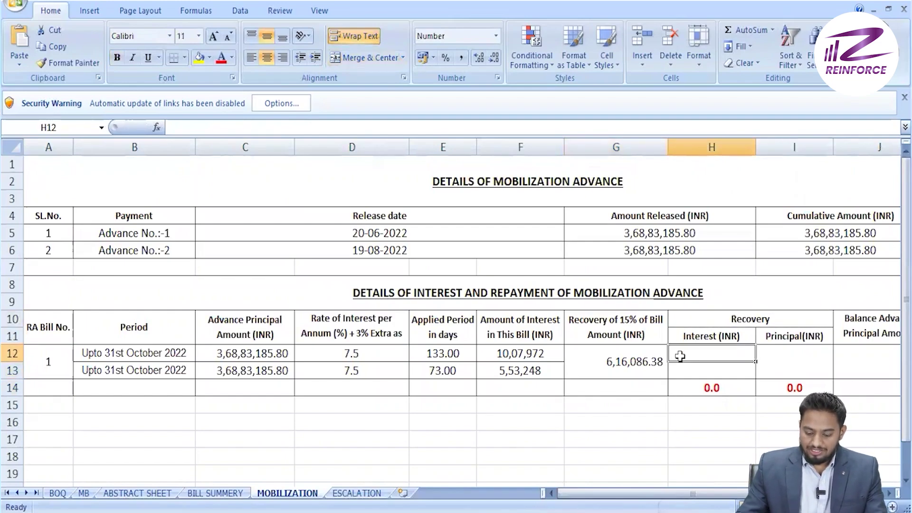
text(=)
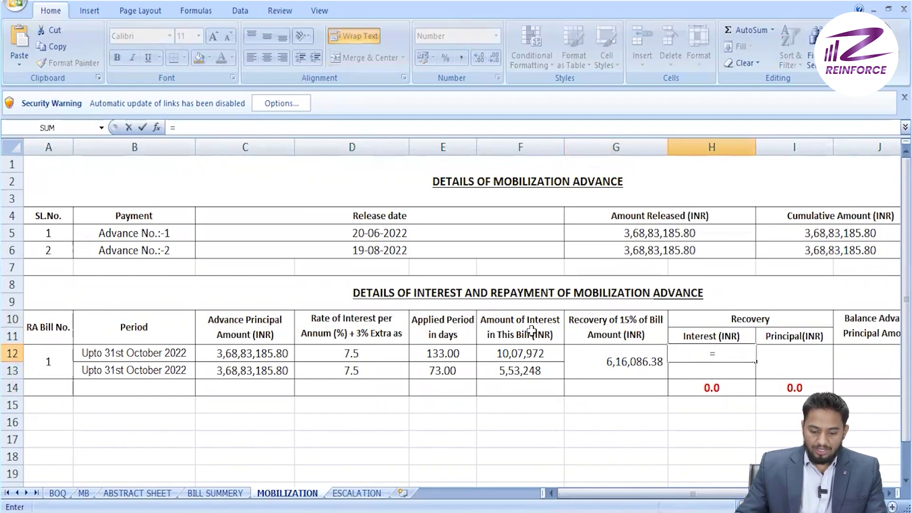
click(505, 354)
key(Return)
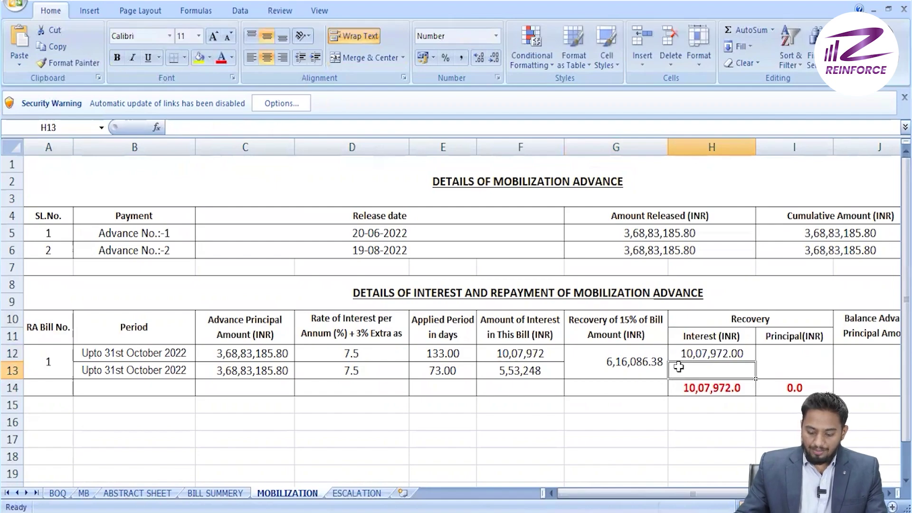
text(=)
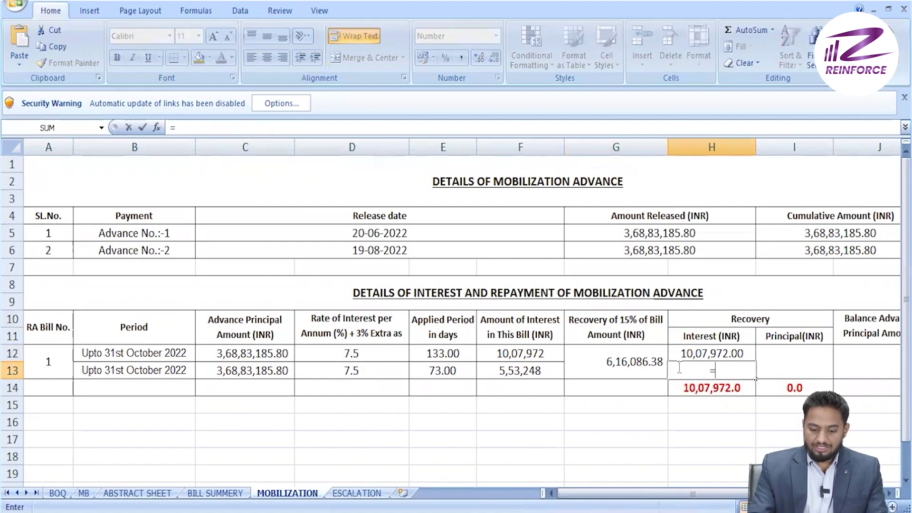
click(513, 368)
key(Return)
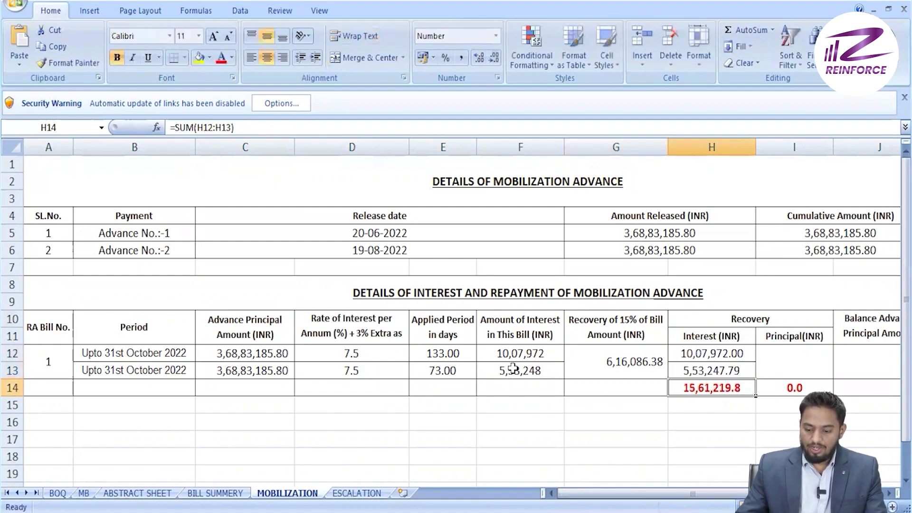
Step: Fill the principal recovery in I12 with the formula =G12
click(780, 364)
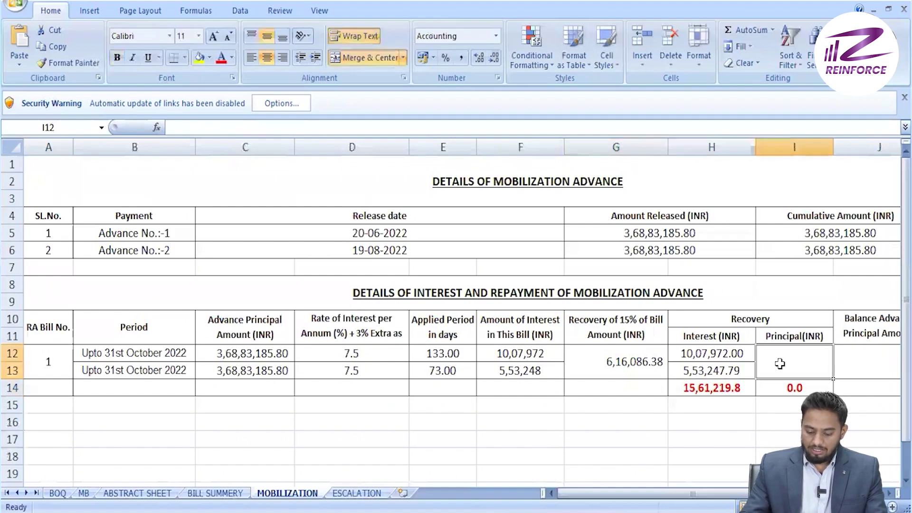
text(=)
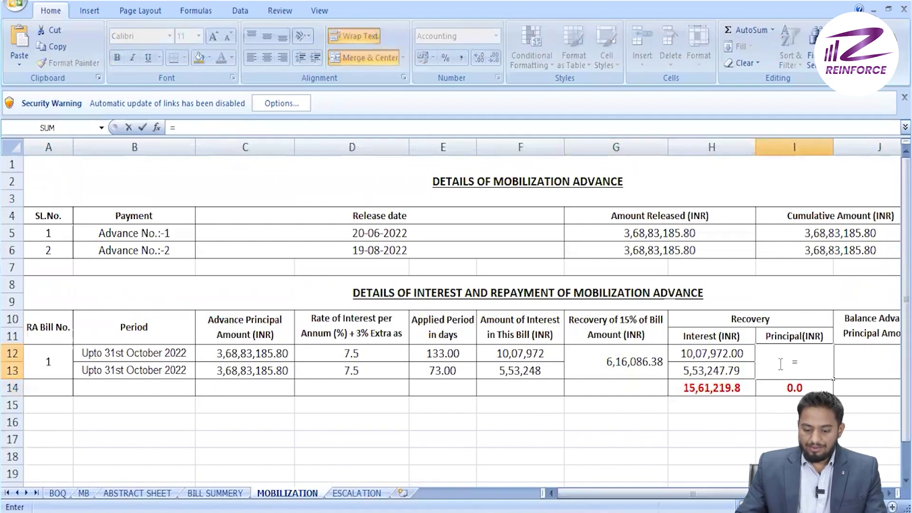
click(591, 363)
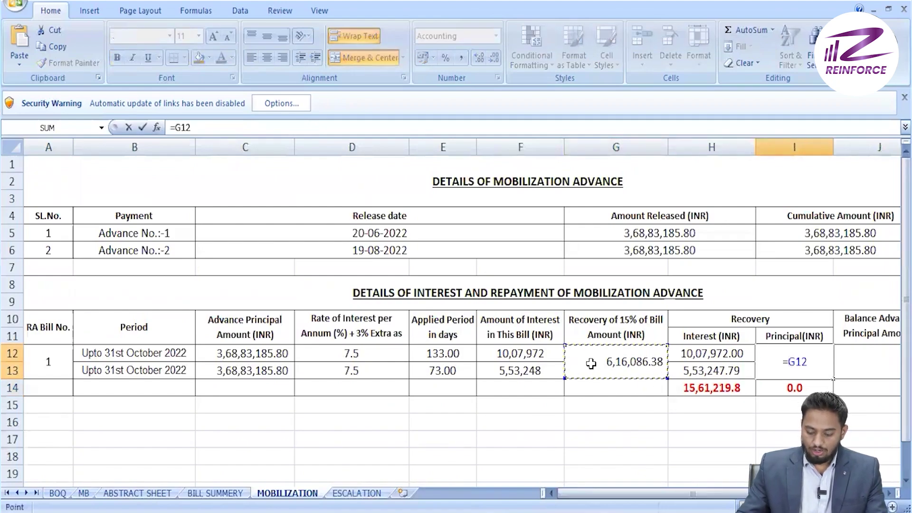
key(Return)
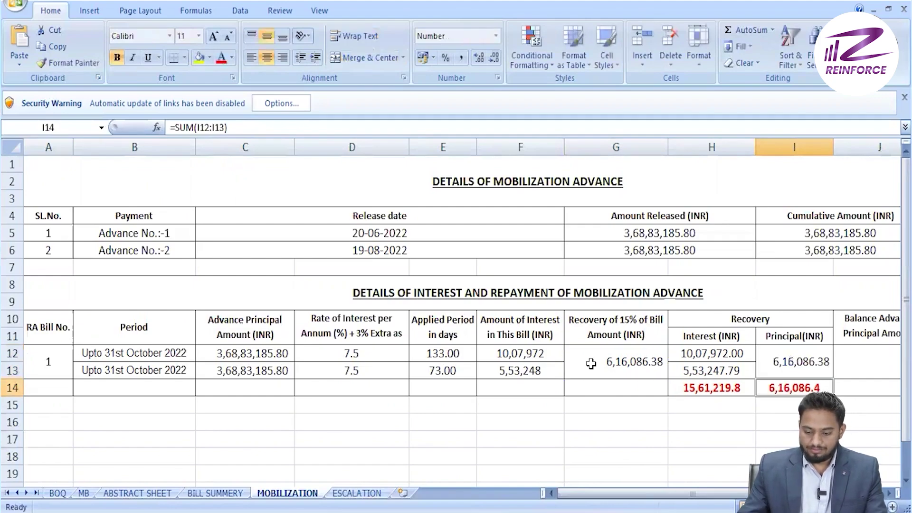
Step: Review the interest recoveries in H12:H14 and the principal total in I14 alongside the total value of payment on the BILL SUMMERY sheet
drag(591, 492, 645, 492)
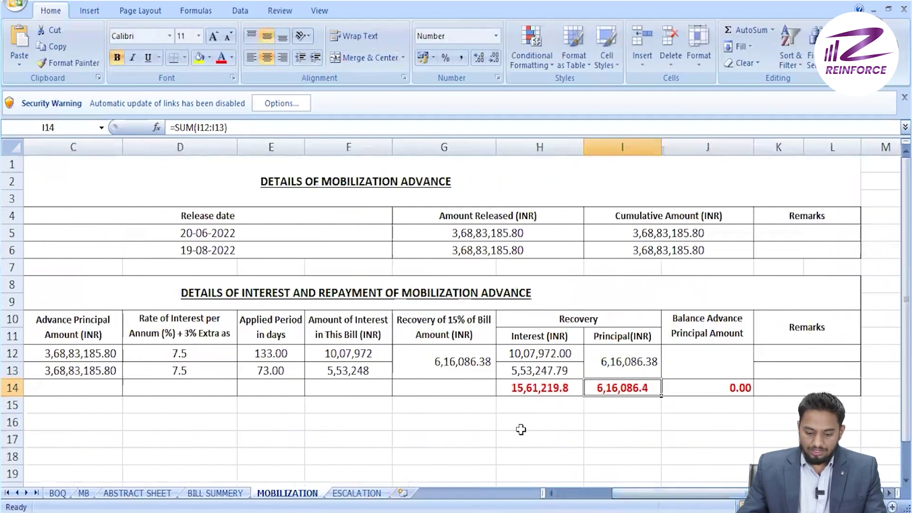
click(536, 355)
click(535, 374)
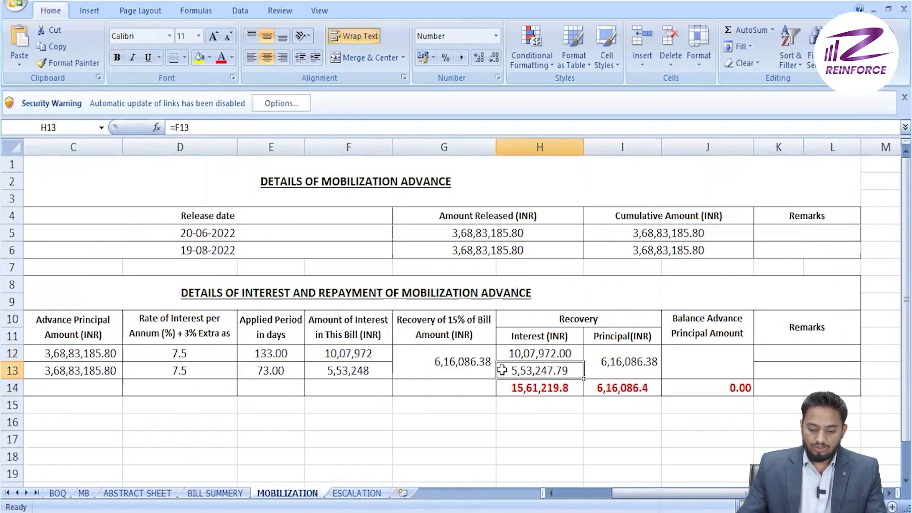
click(516, 388)
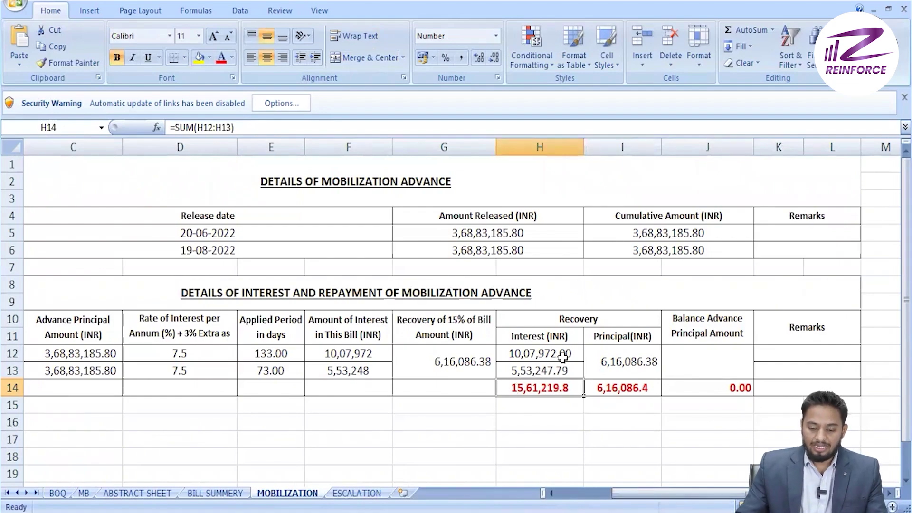
click(619, 387)
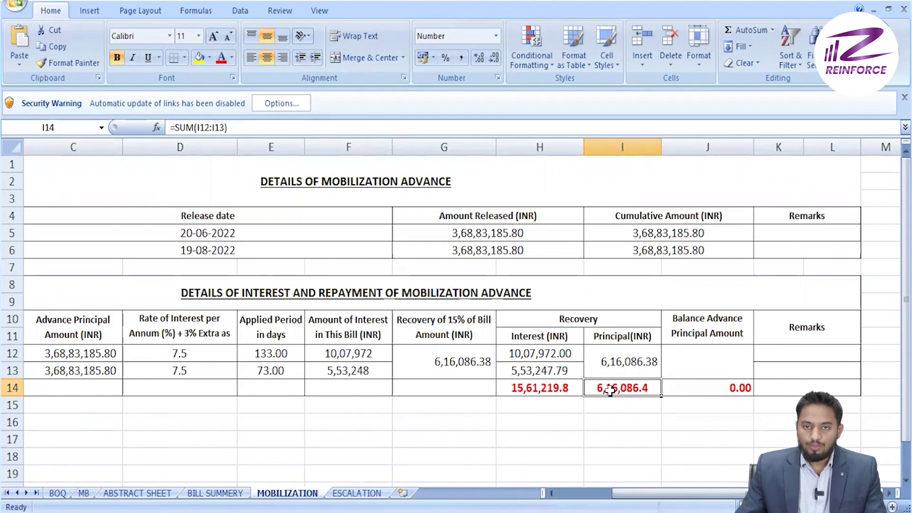
click(215, 493)
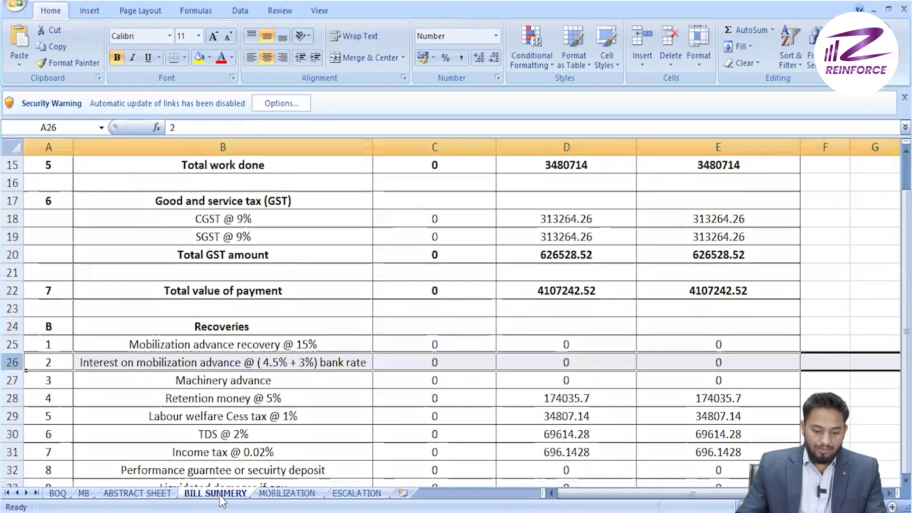
click(524, 290)
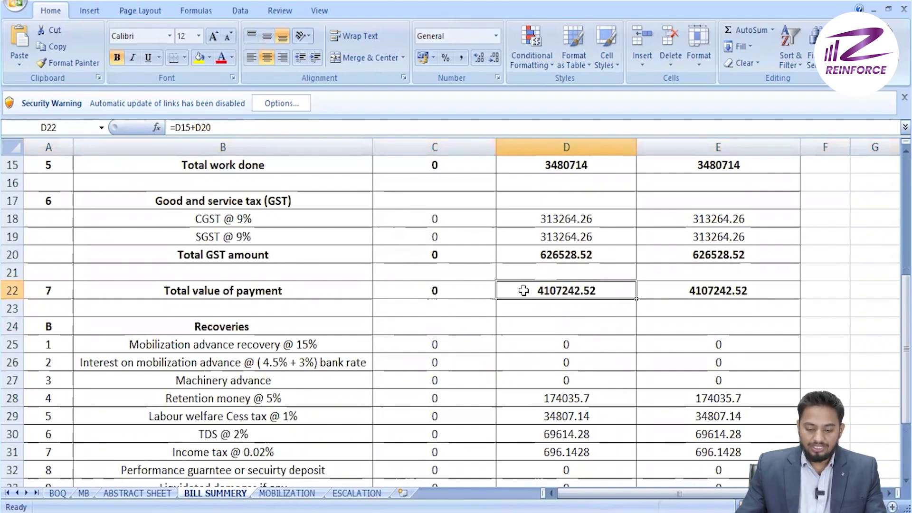
click(286, 493)
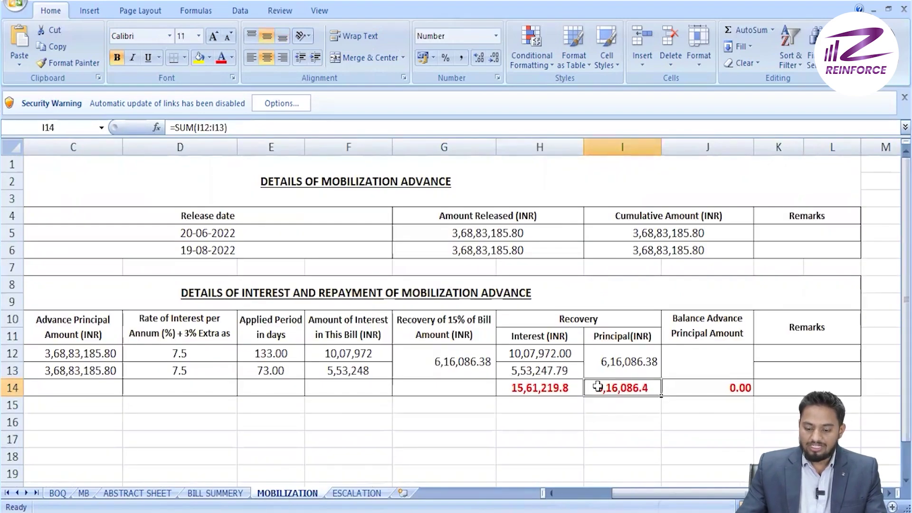
Step: Calculate the balance advance principal amount in J12 with the formula =C12+C13-I14
click(691, 369)
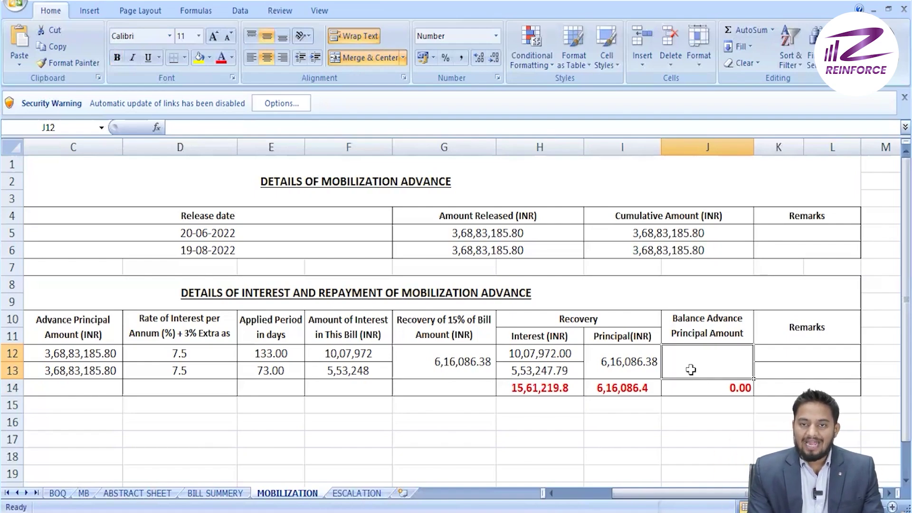
text(=)
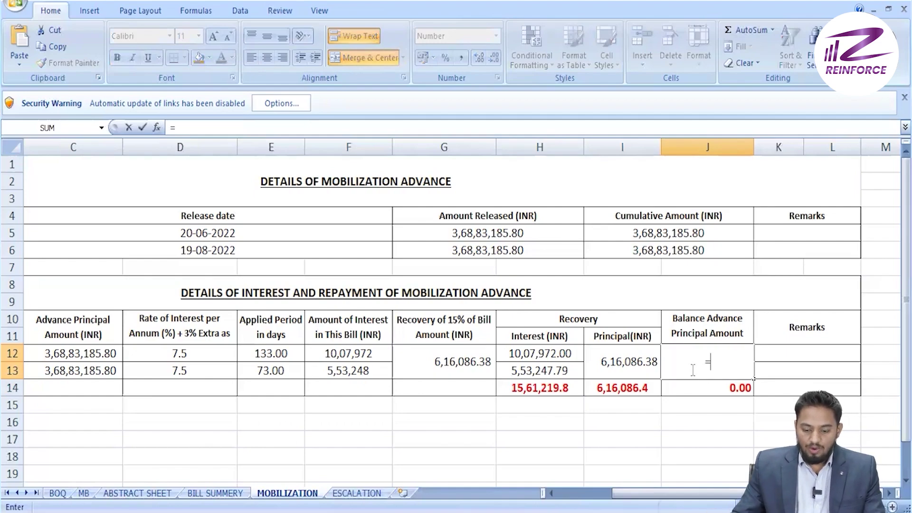
click(632, 492)
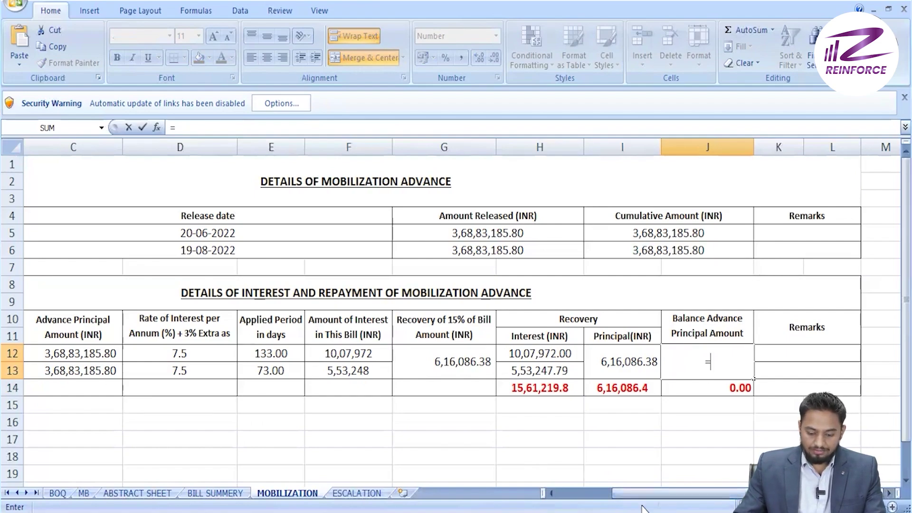
drag(624, 491, 599, 493)
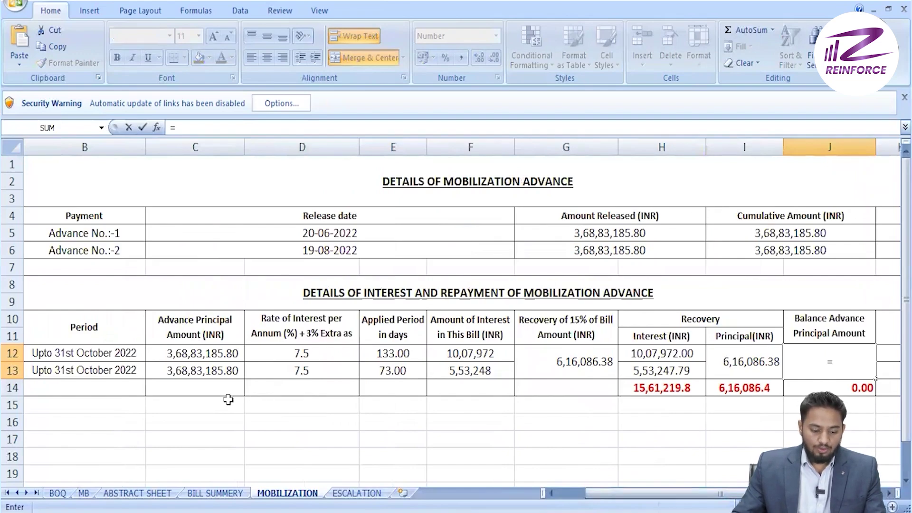
click(193, 354)
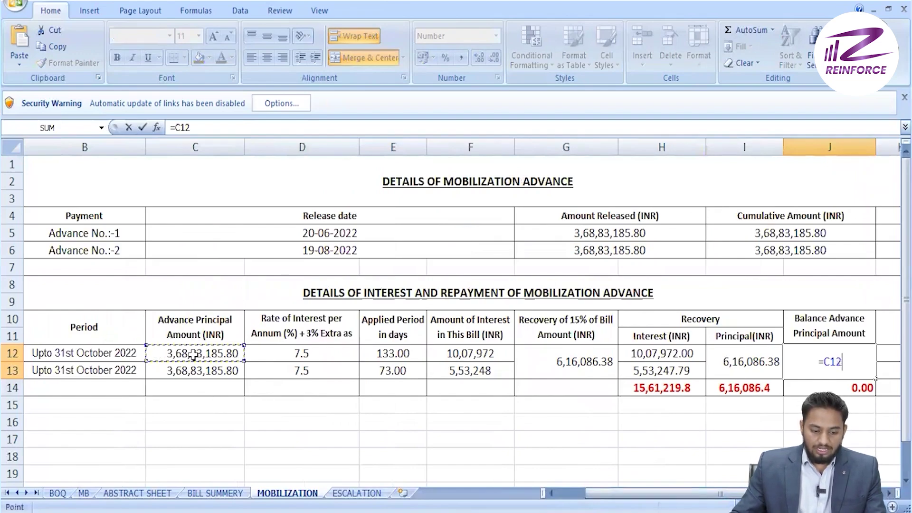
text(+)
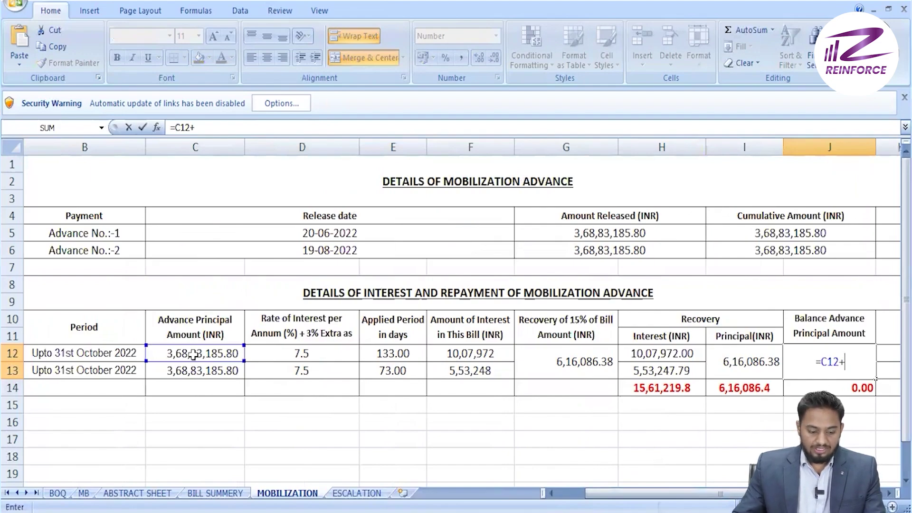
click(182, 373)
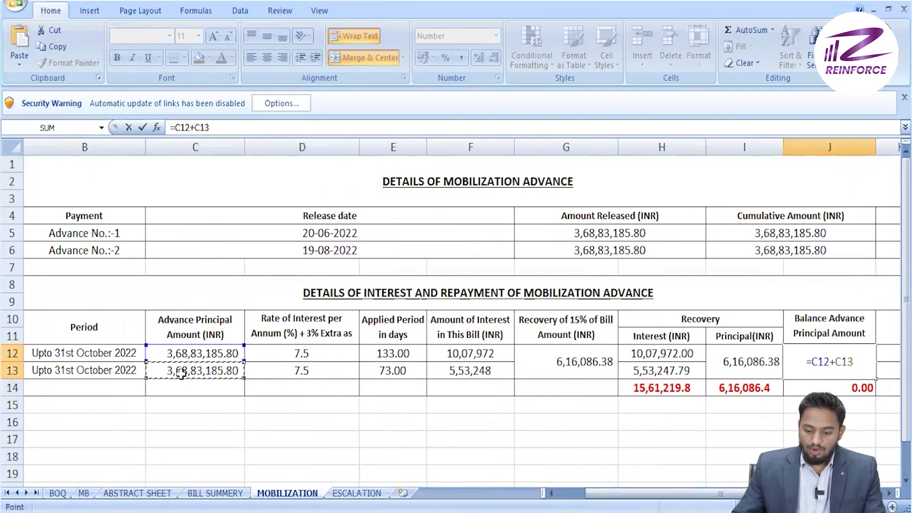
text(-)
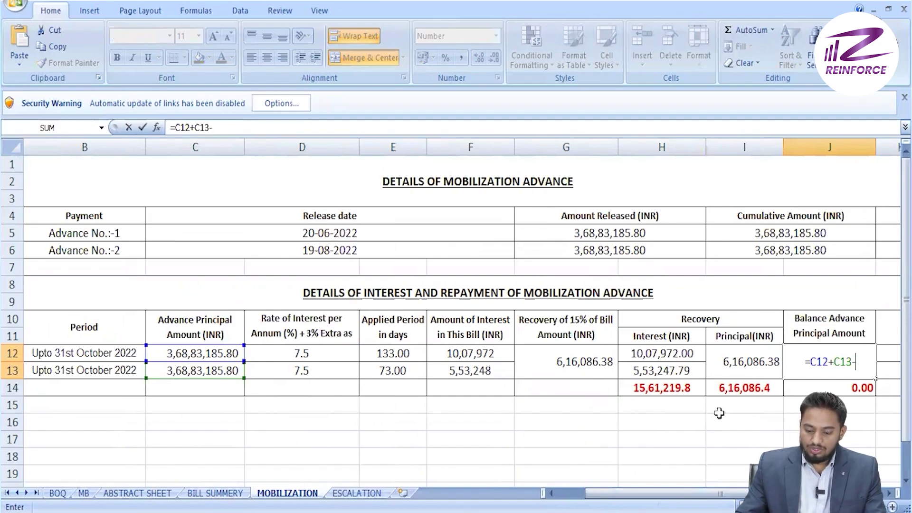
click(726, 389)
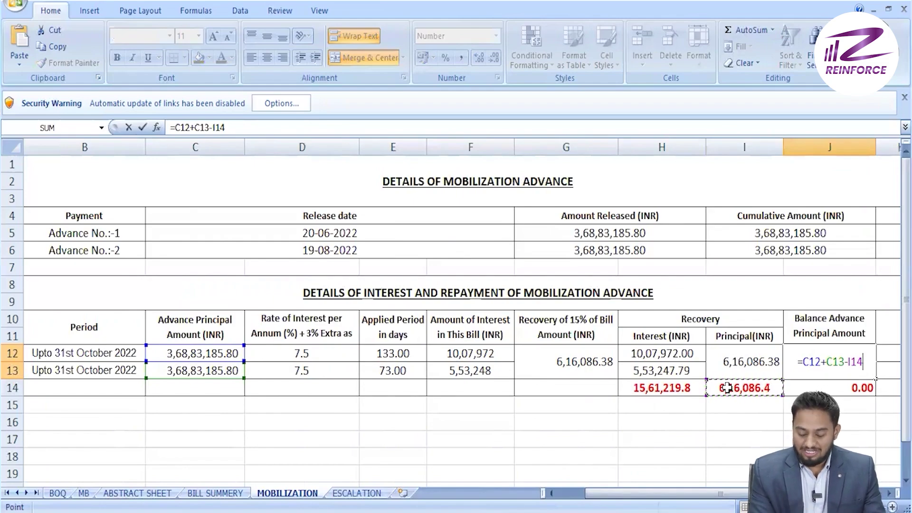
key(Return)
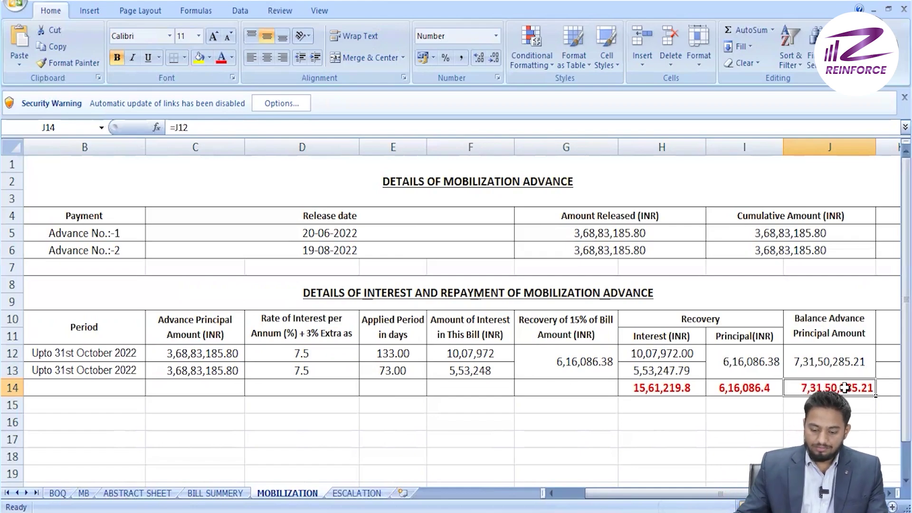
Step: Review the interest, principal and balance totals in H14:J14 alongside the contract value on the BOQ sheet
click(736, 415)
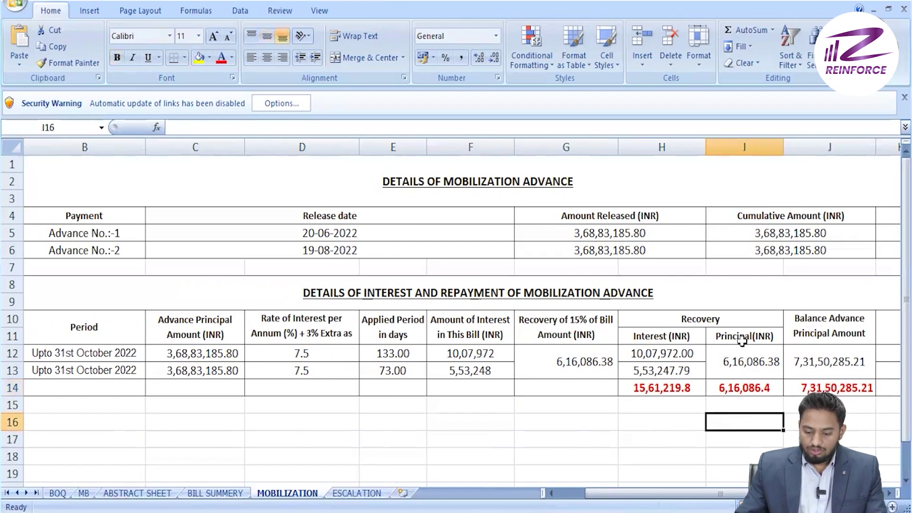
click(732, 391)
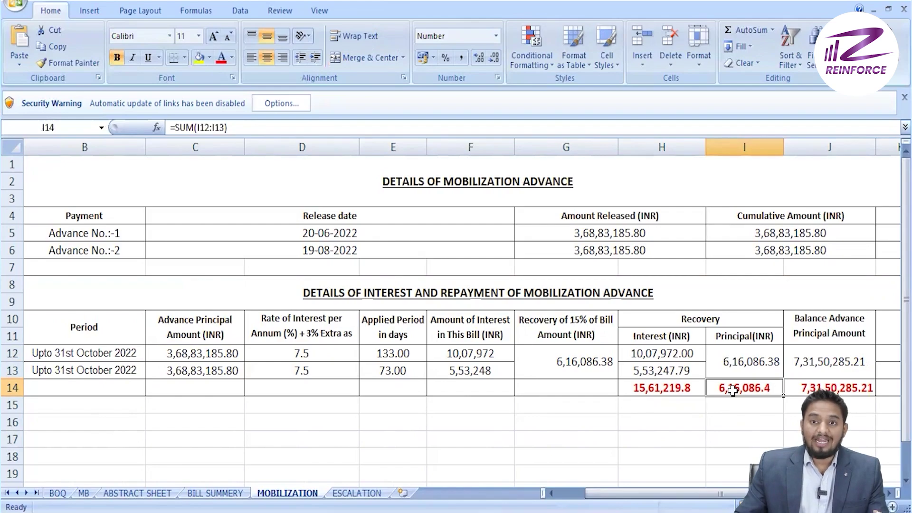
click(57, 492)
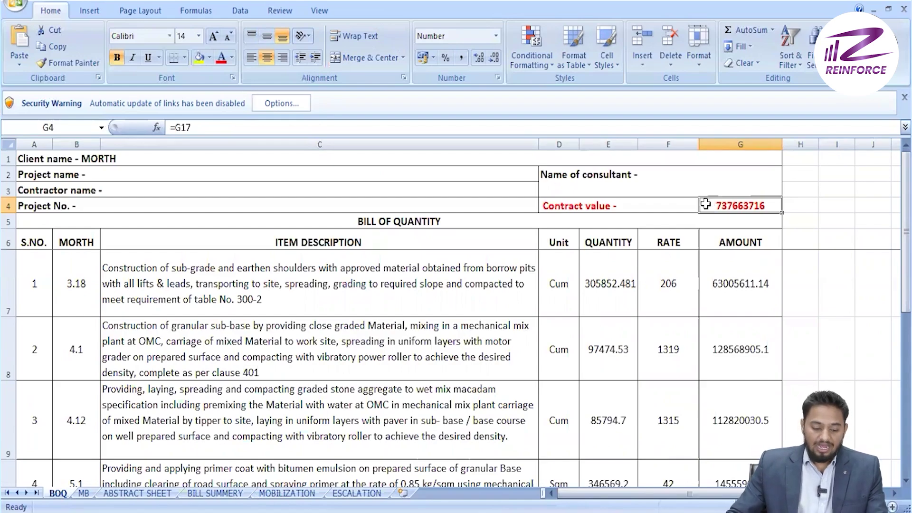
click(287, 493)
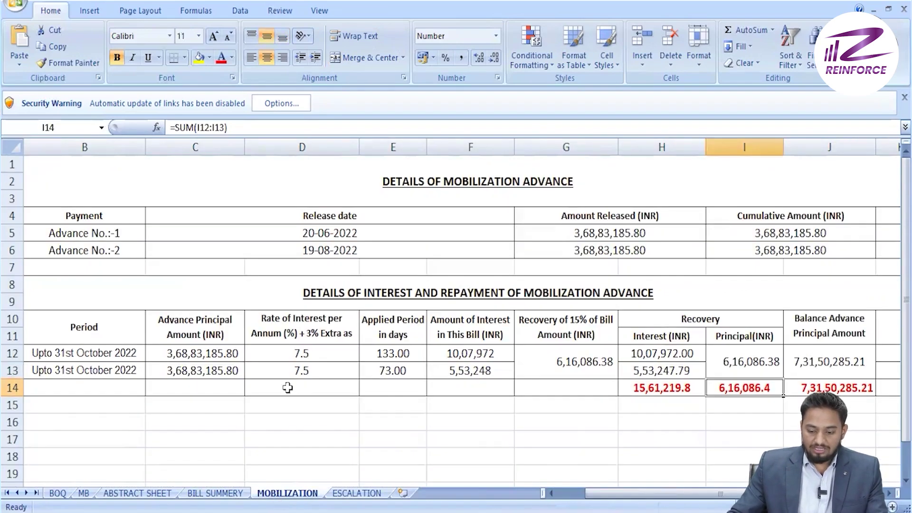
click(632, 388)
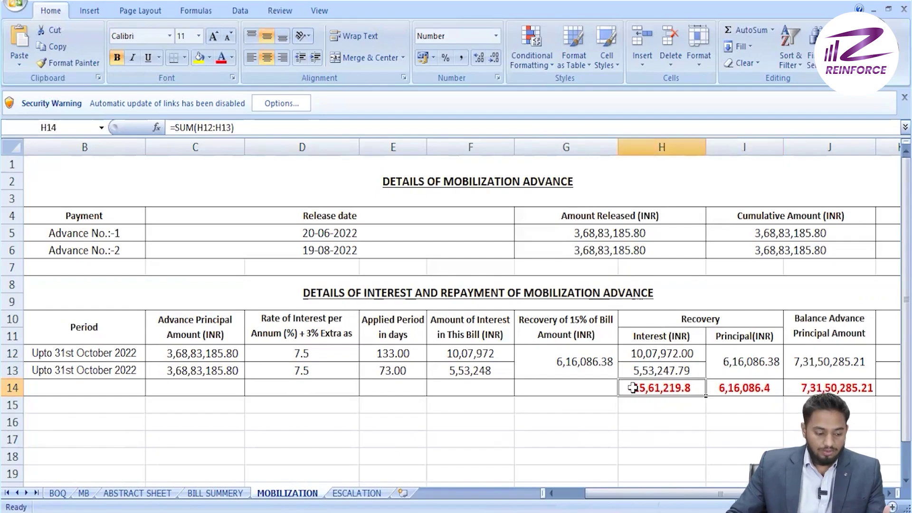
click(739, 391)
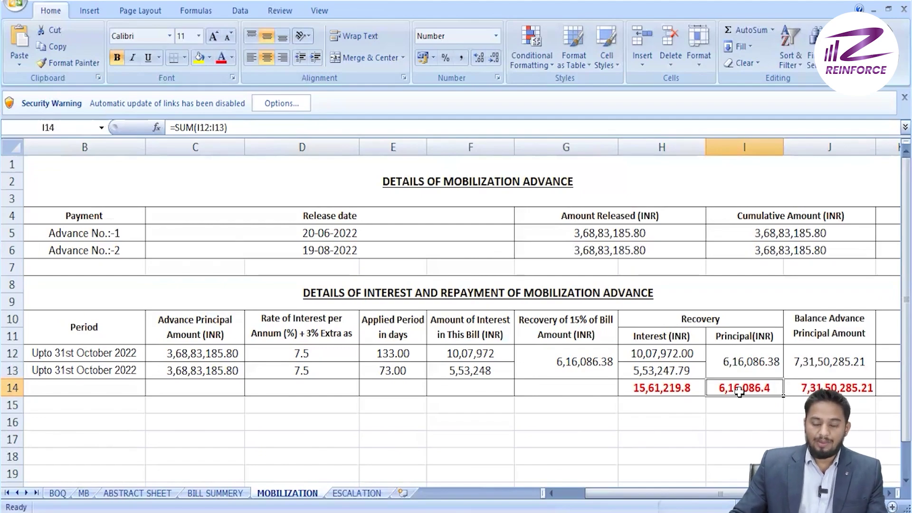
click(841, 386)
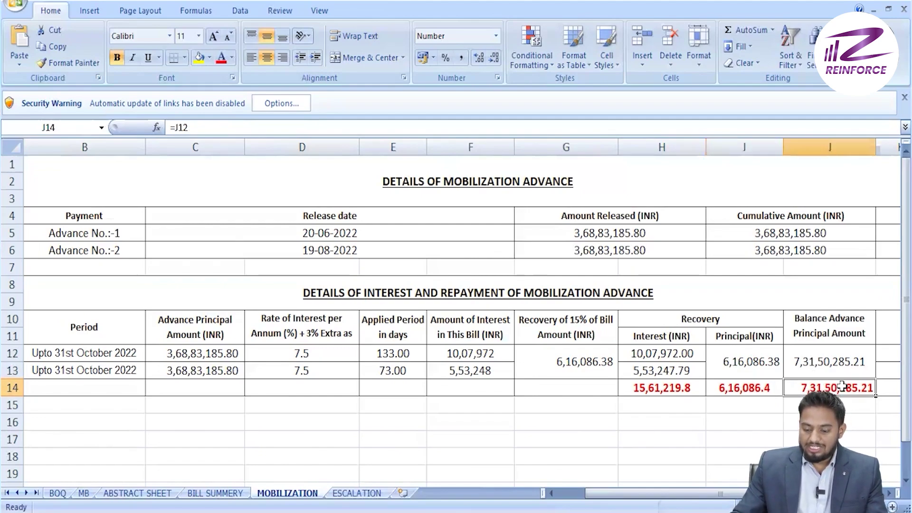
click(744, 388)
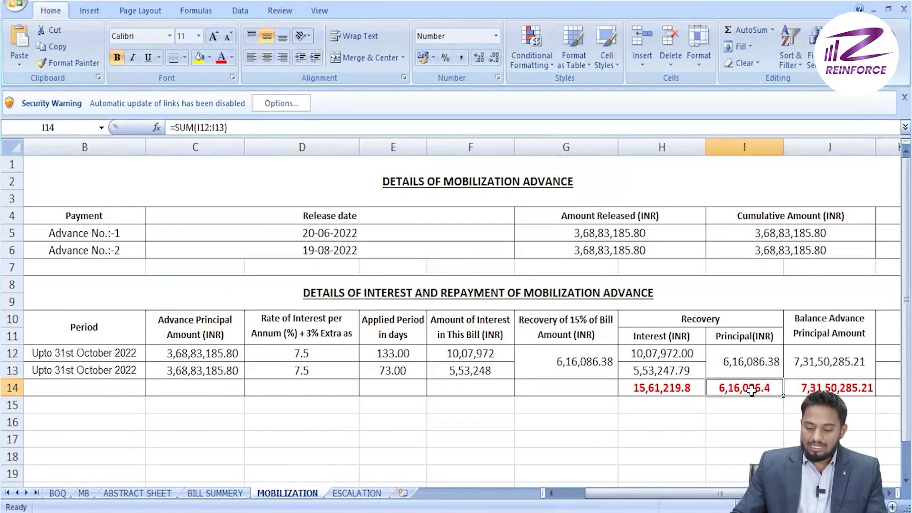
click(841, 389)
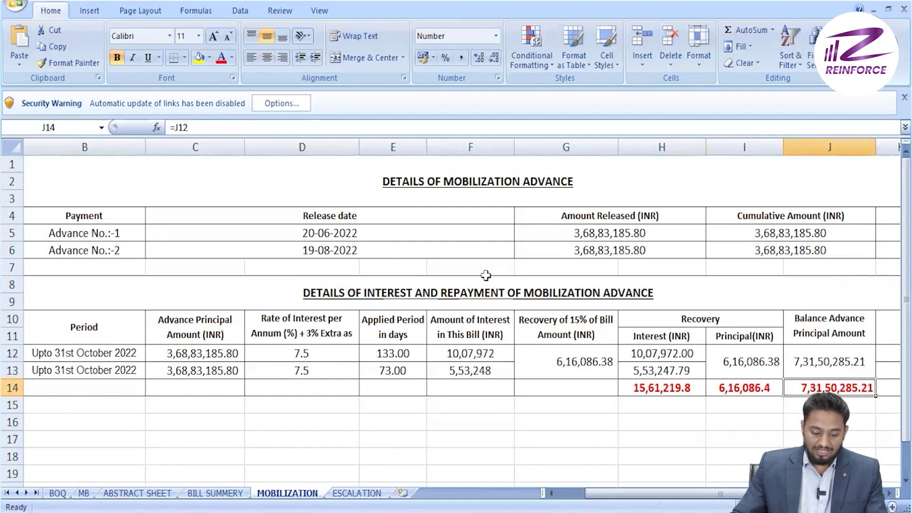
Step: On the BILL SUMMERY sheet, fill the mobilization advance recovery for this bill in D25 with the formula ='MOBILIZATION '!I14
click(213, 494)
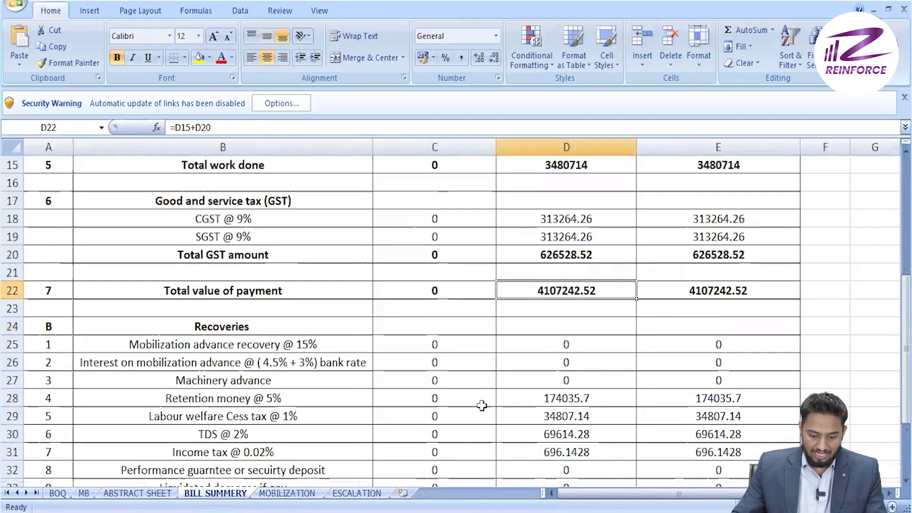
scroll(482, 405, down, 1)
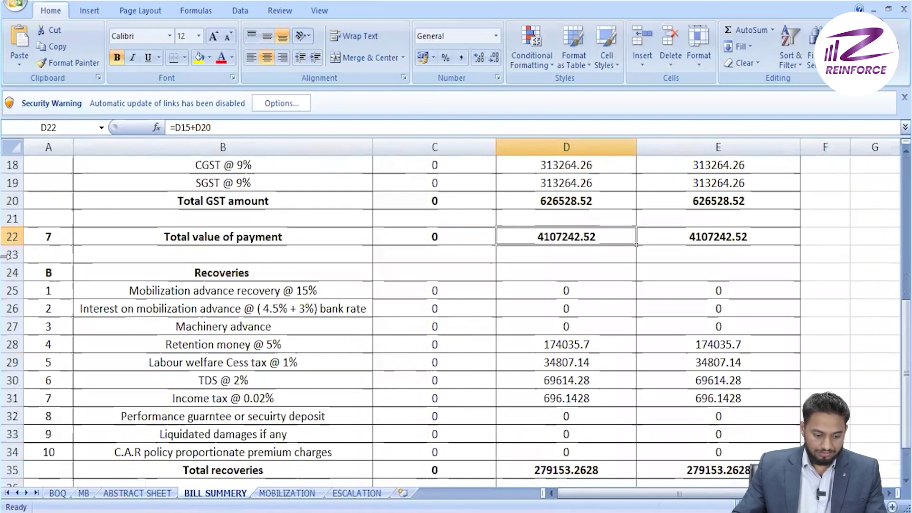
scroll(630, 317, up, 4)
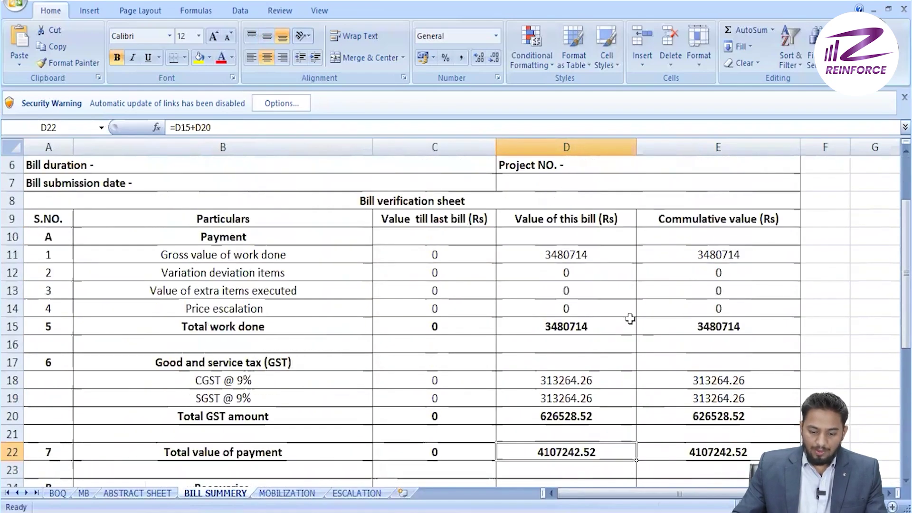
scroll(630, 318, down, 4)
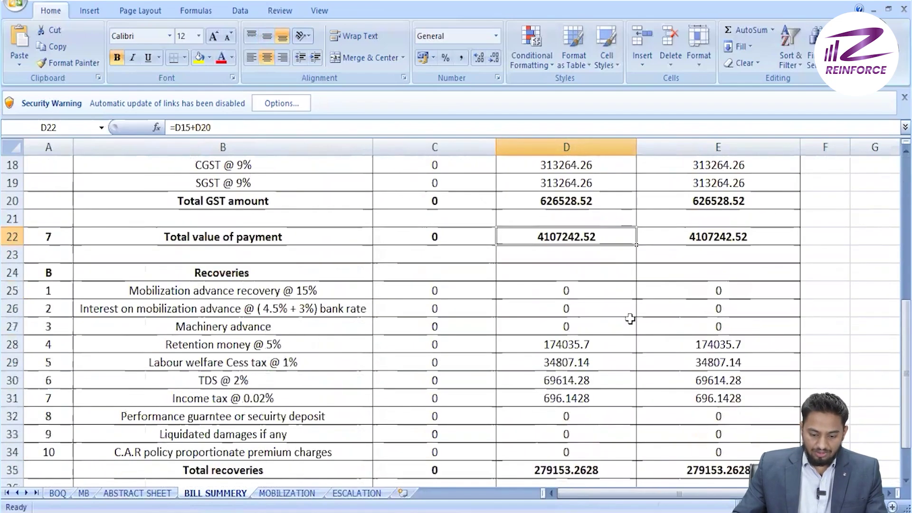
click(6, 290)
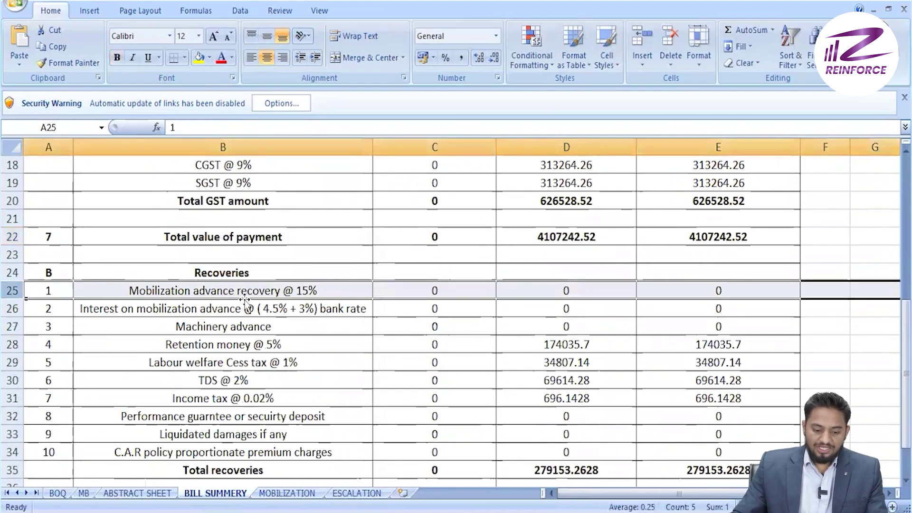
click(326, 291)
click(522, 291)
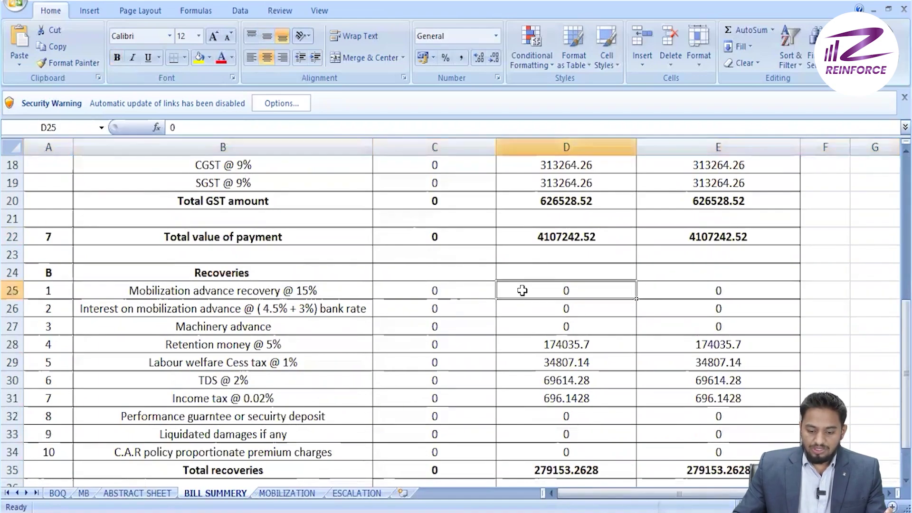
key(Delete)
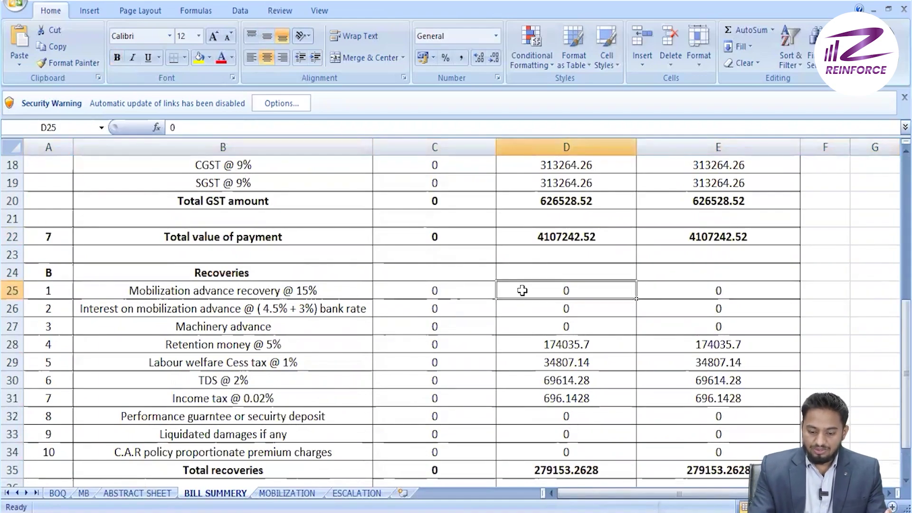
text(=)
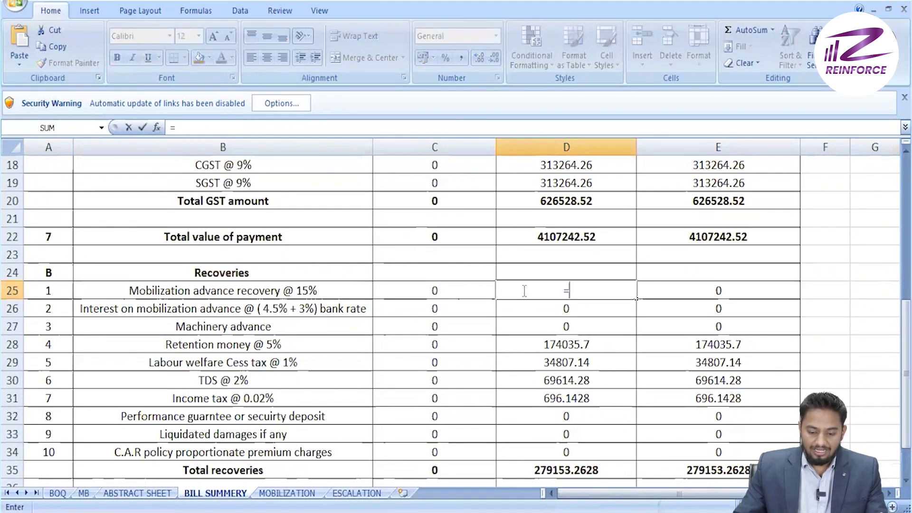
click(287, 492)
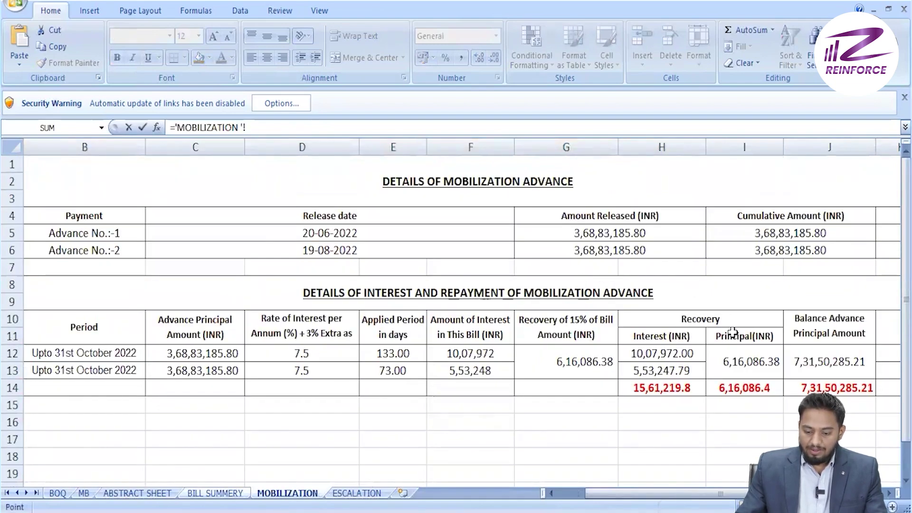
click(739, 389)
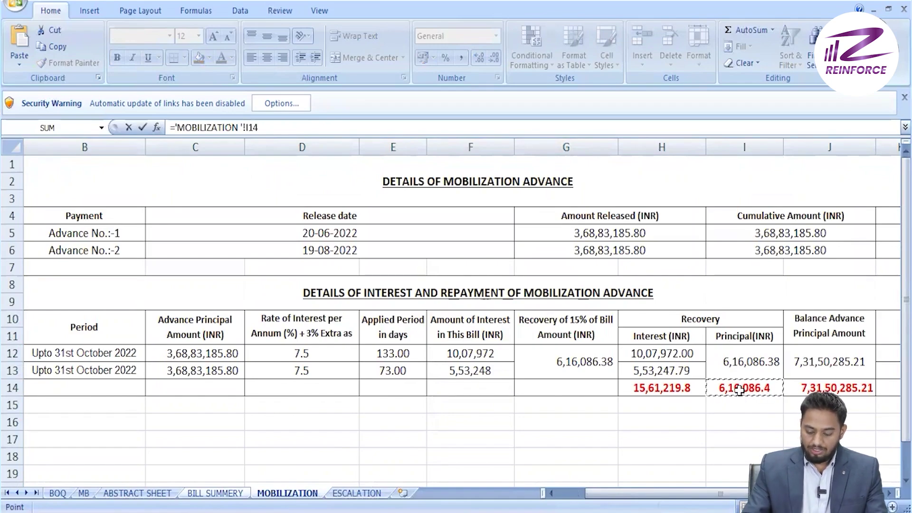
key(Escape)
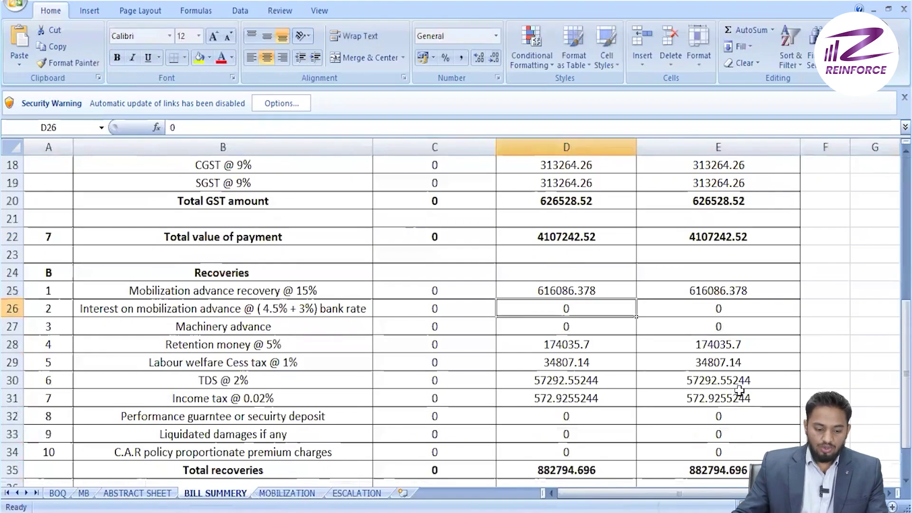
Step: Fill the interest on mobilization advance for this bill in D26 with the formula ='MOBILIZATION '!H14
click(9, 308)
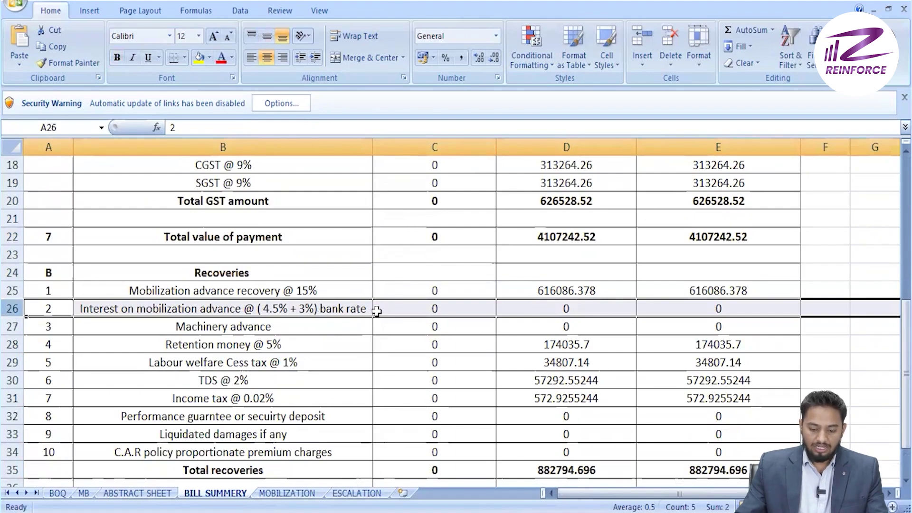
click(510, 307)
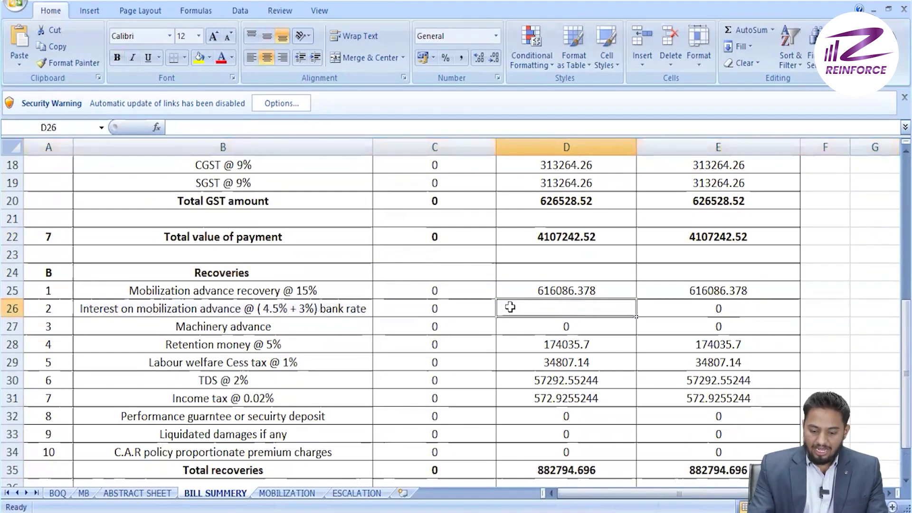
text(=)
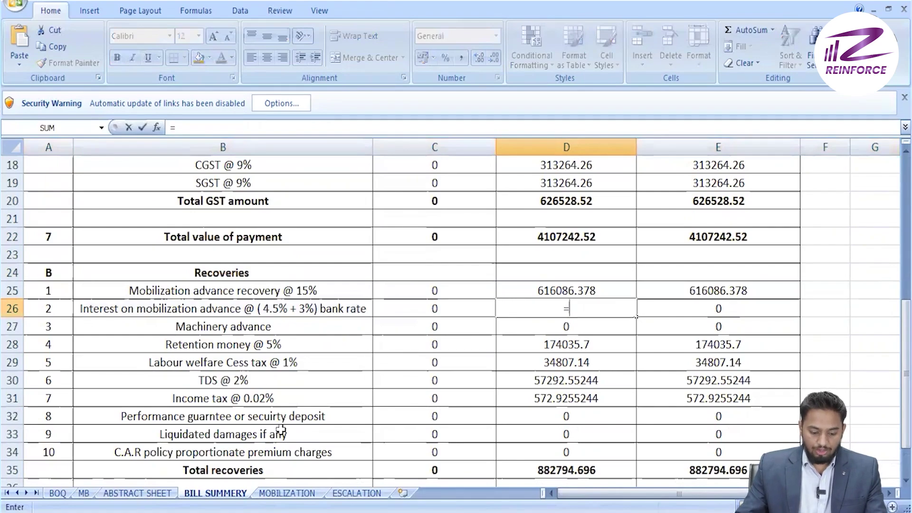
click(275, 493)
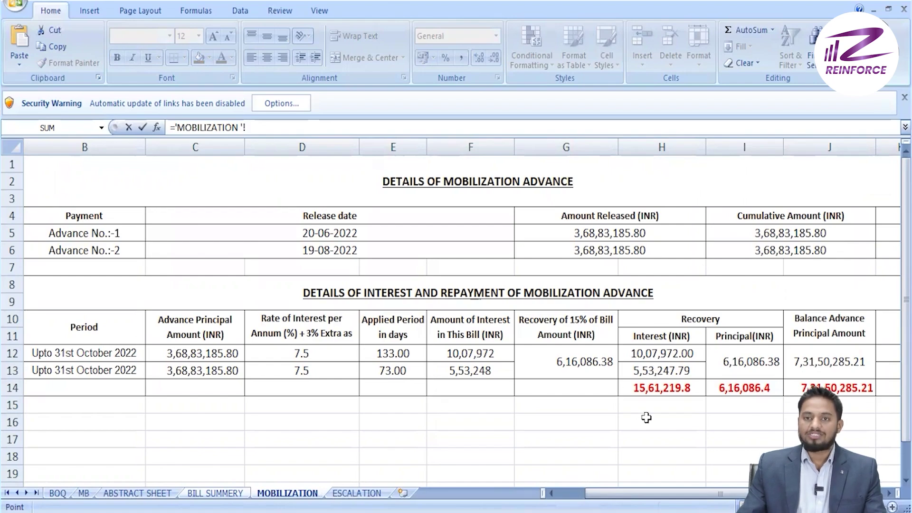
click(644, 388)
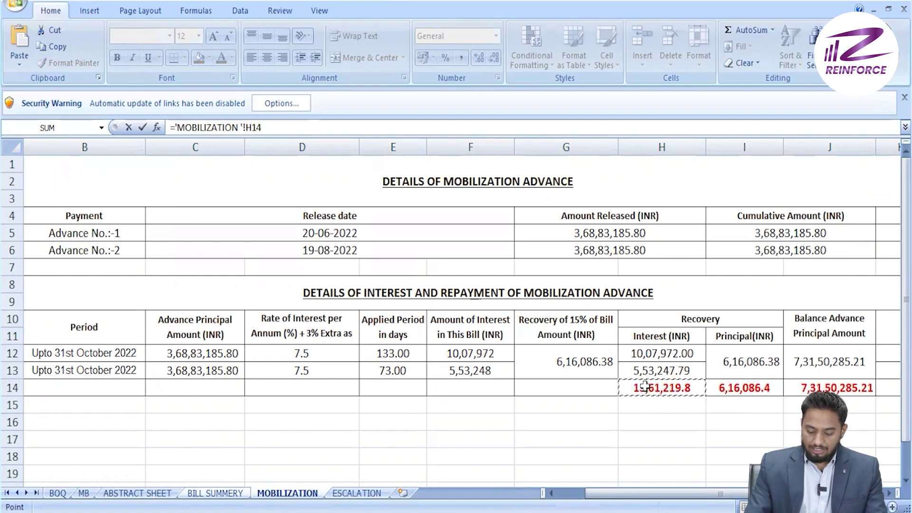
key(Return)
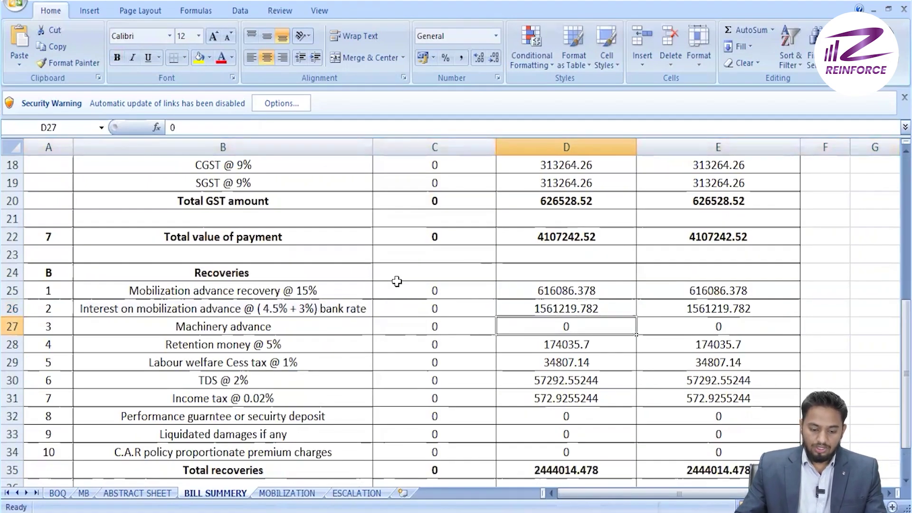
Step: Review the linked mobilization recovery and interest in D25:D26, the total recoveries, and the final payment formula in D37
click(542, 294)
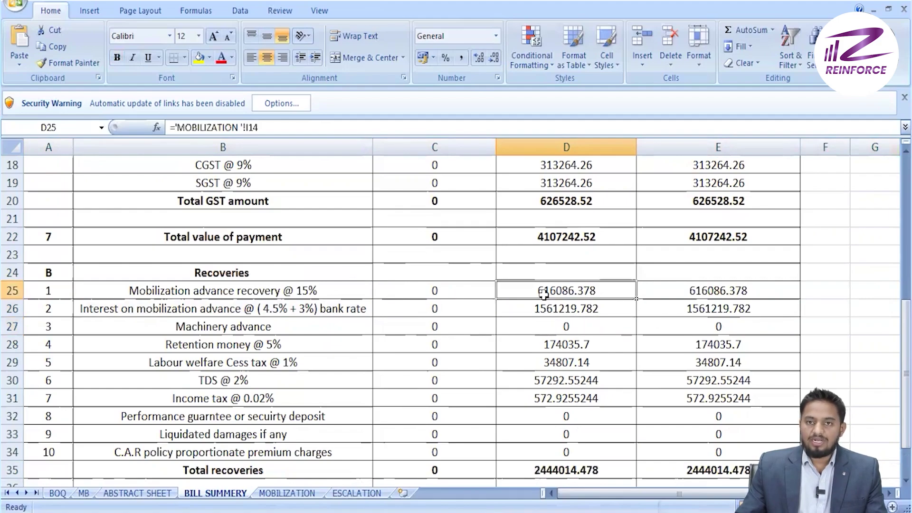
click(528, 310)
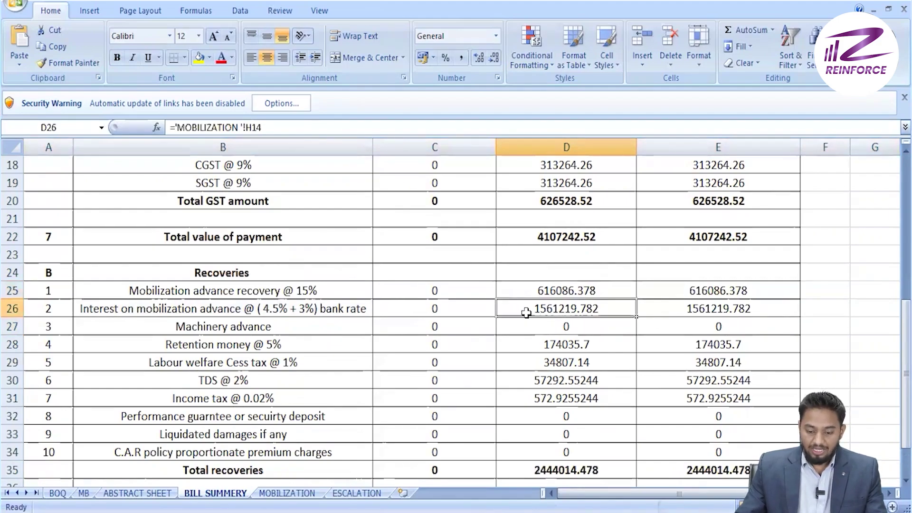
scroll(573, 351, down, 2)
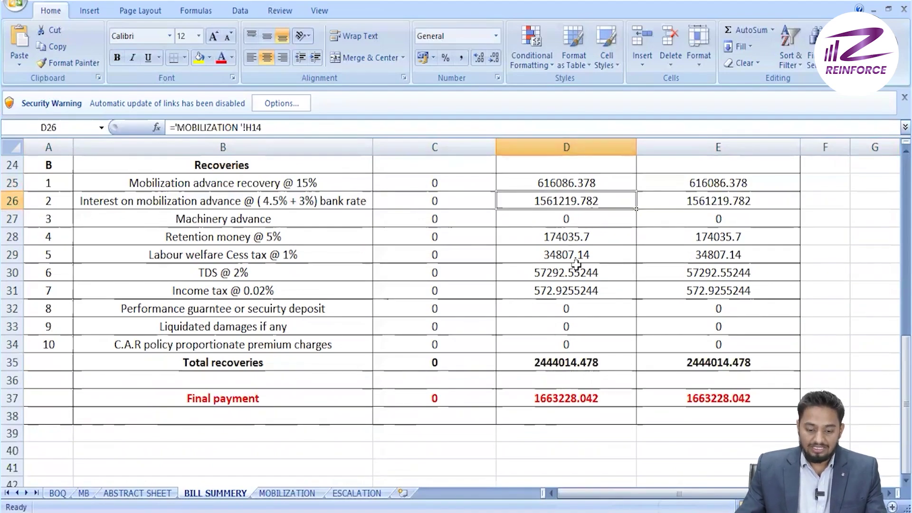
scroll(576, 265, up, 3)
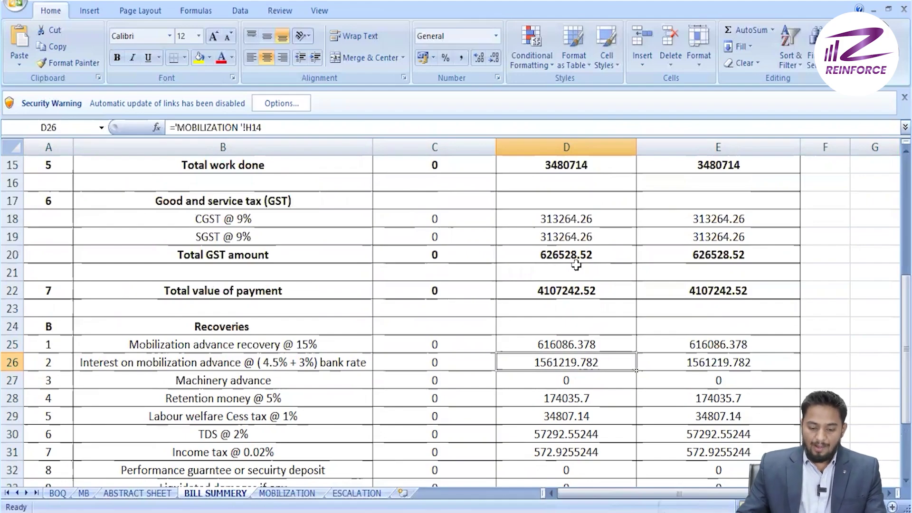
scroll(570, 364, down, 2)
scroll(570, 365, up, 1)
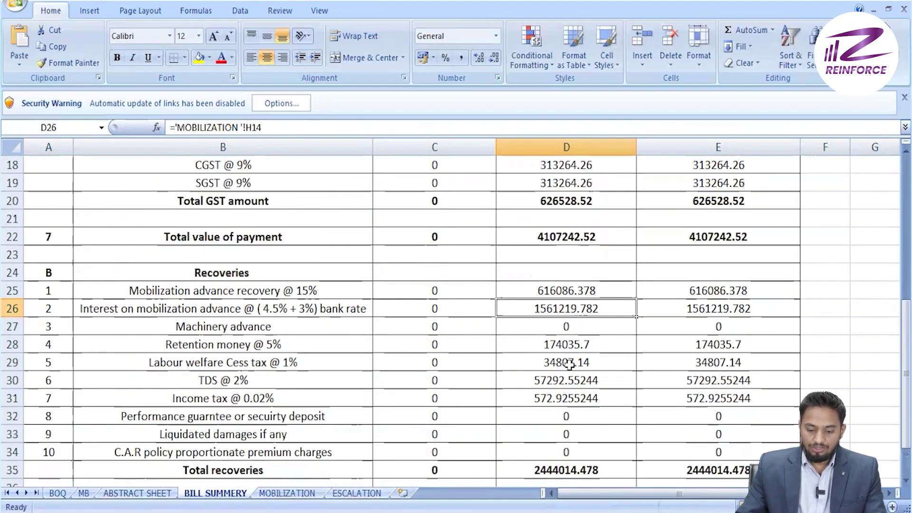
click(610, 286)
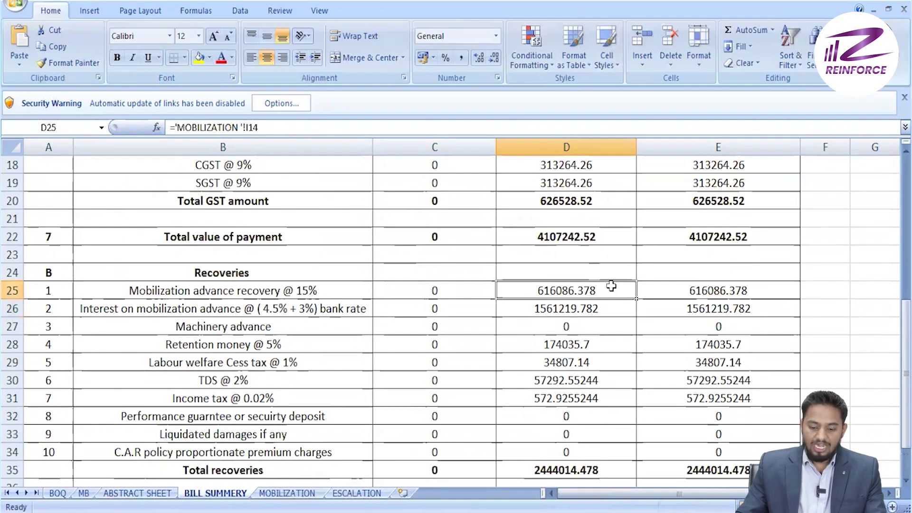
click(611, 307)
scroll(570, 314, down, 2)
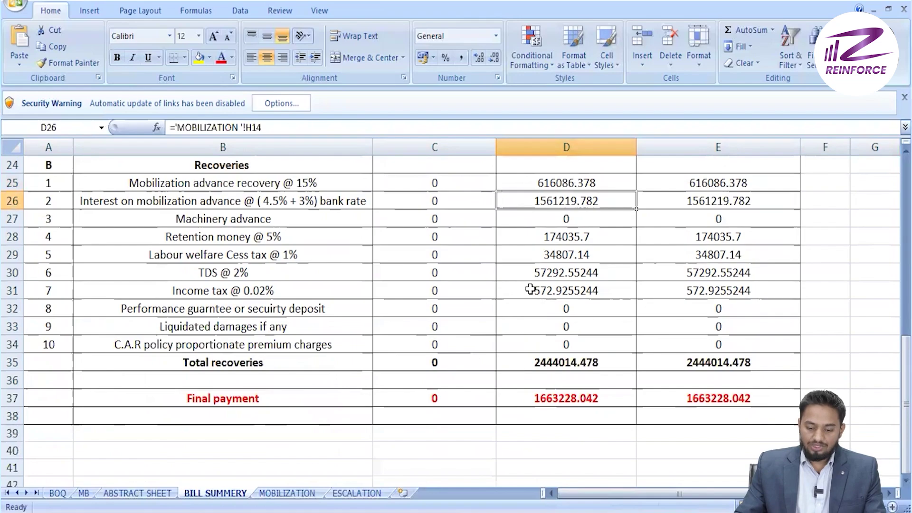
scroll(530, 289, up, 2)
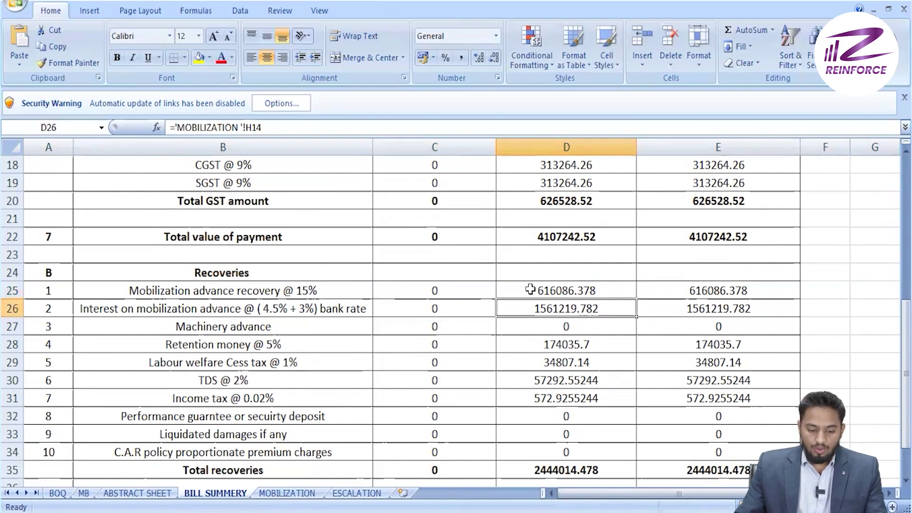
scroll(530, 289, down, 2)
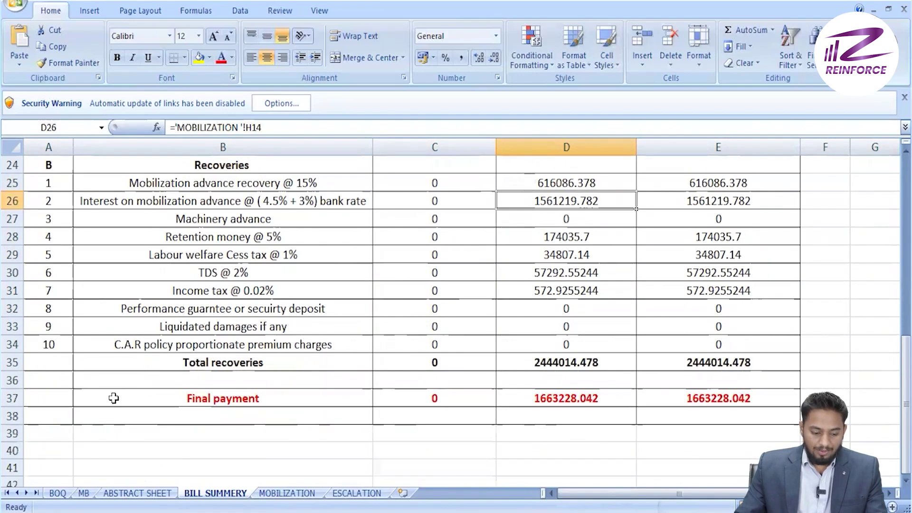
click(5, 396)
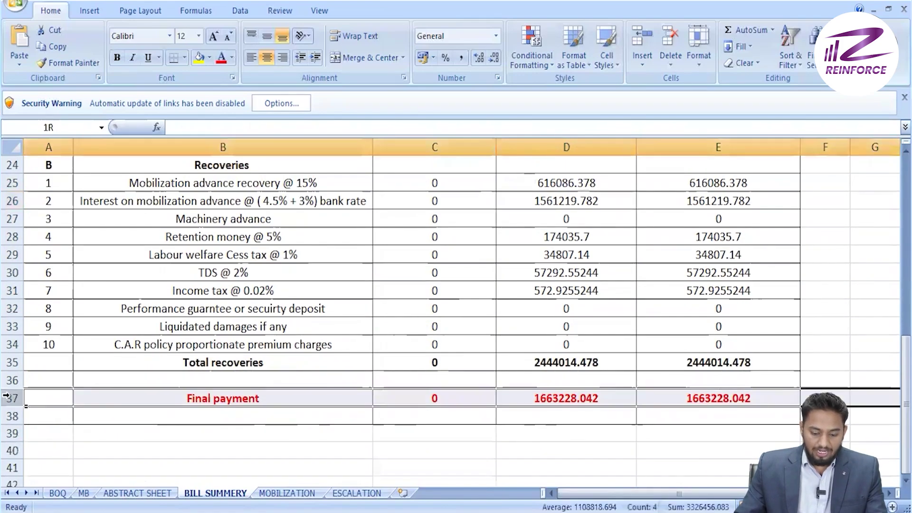
click(523, 400)
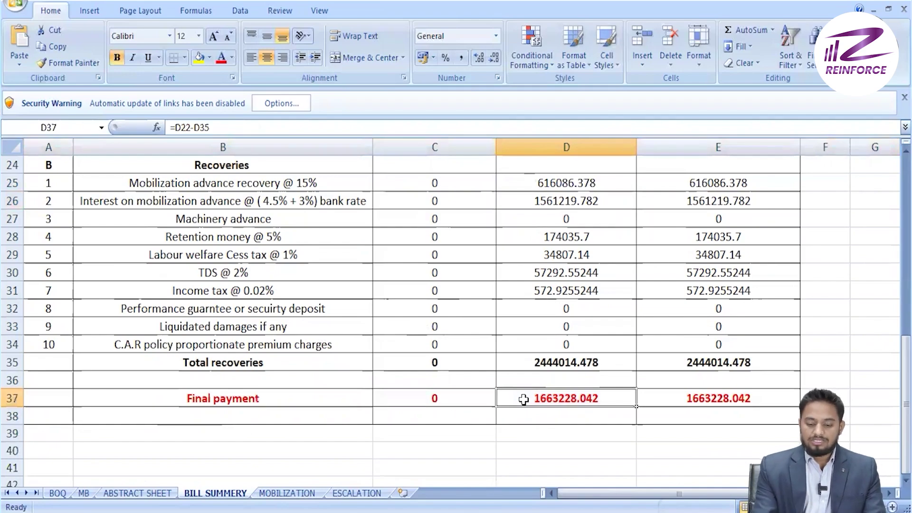